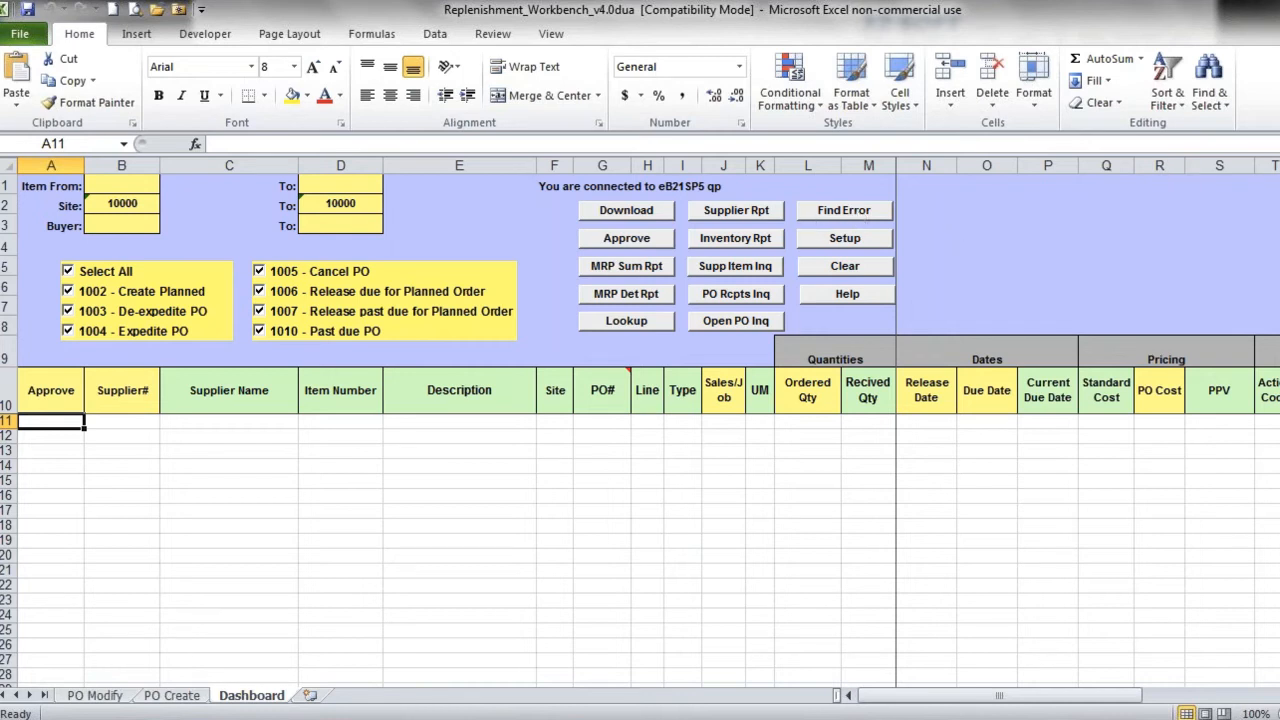
Select the 32Soft Test DB database as the connection in the workbench setup
left_click(844, 238)
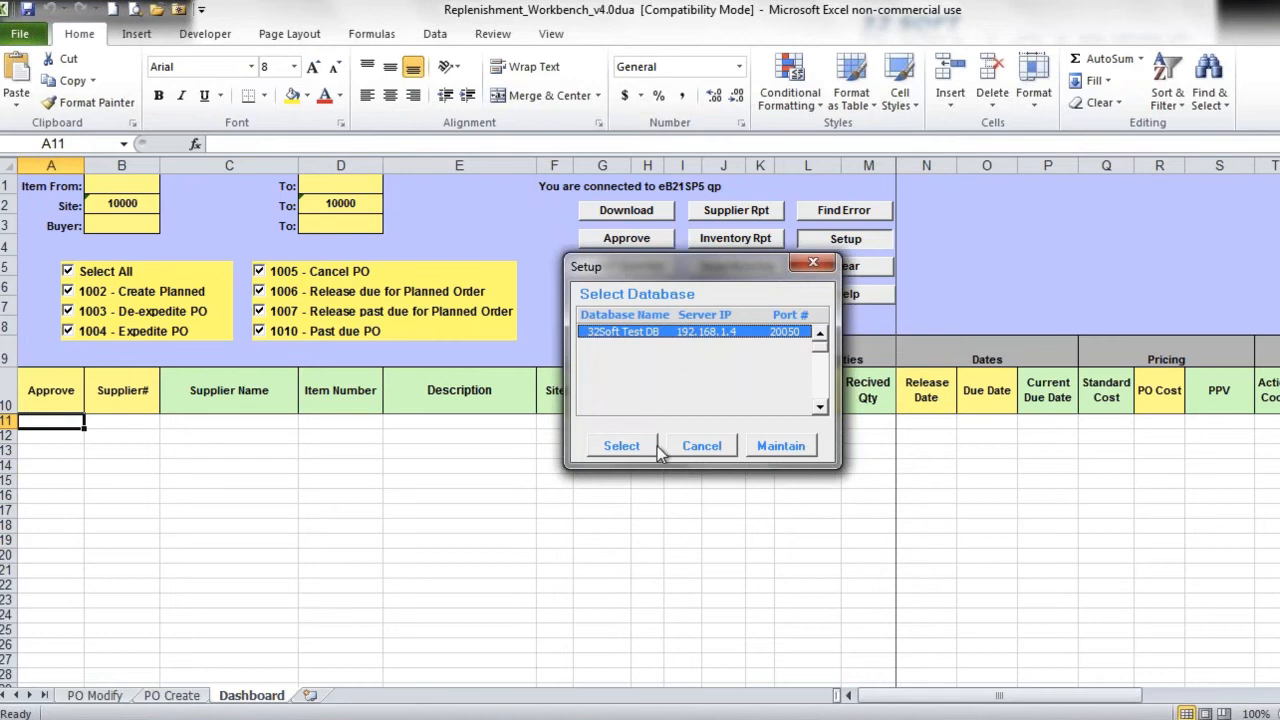
left_click(621, 446)
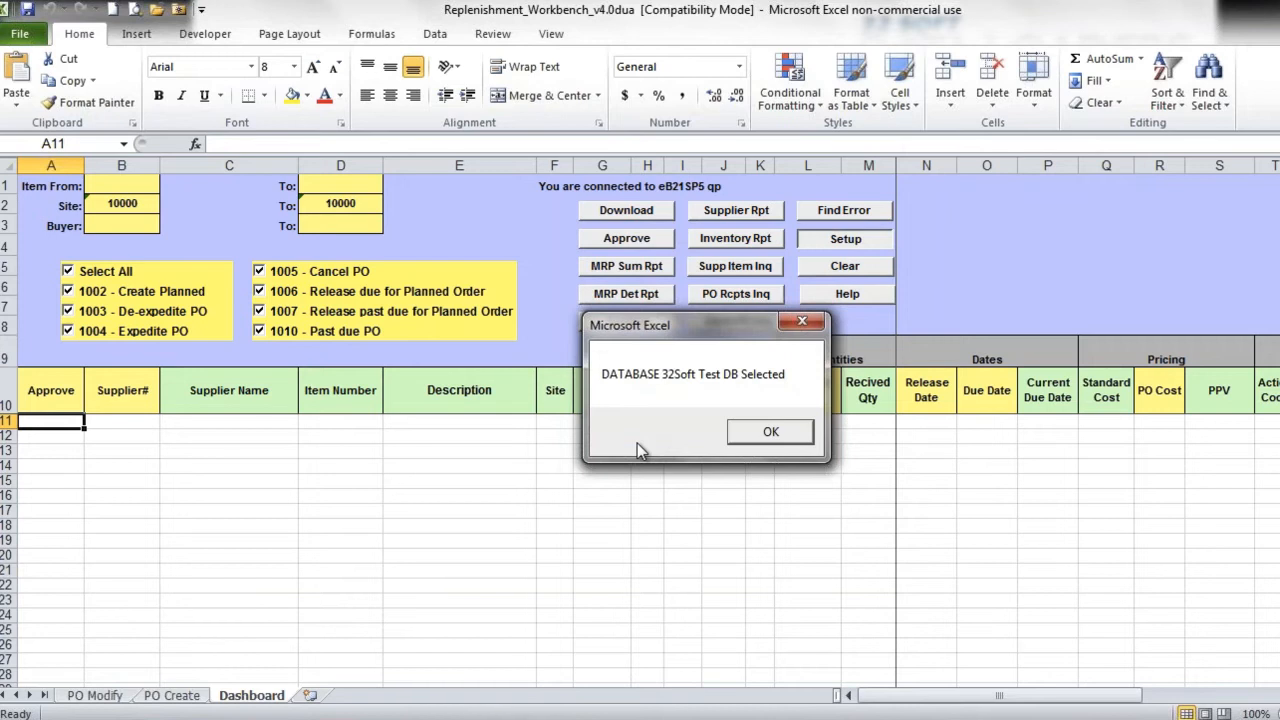
left_click(771, 433)
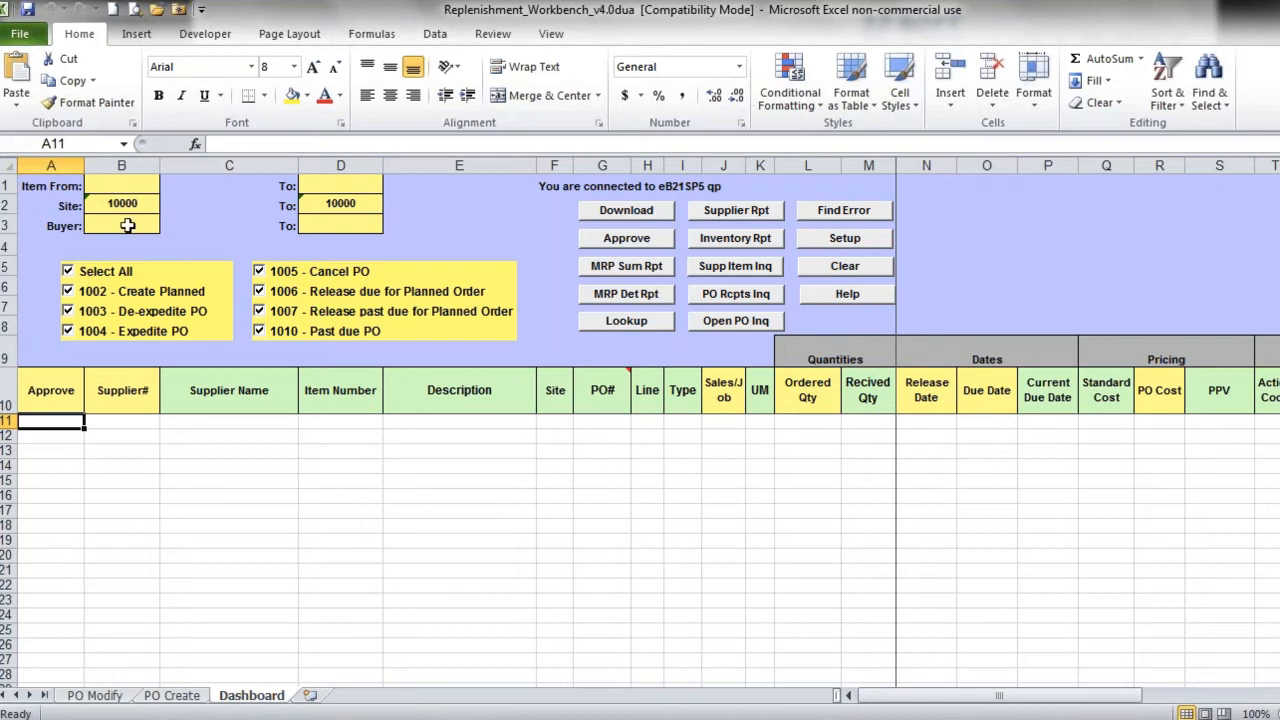
Download the replenishment messages for site 10000 with all action codes checked, logging in to QAD with the user ID and account password
left_click(68, 271)
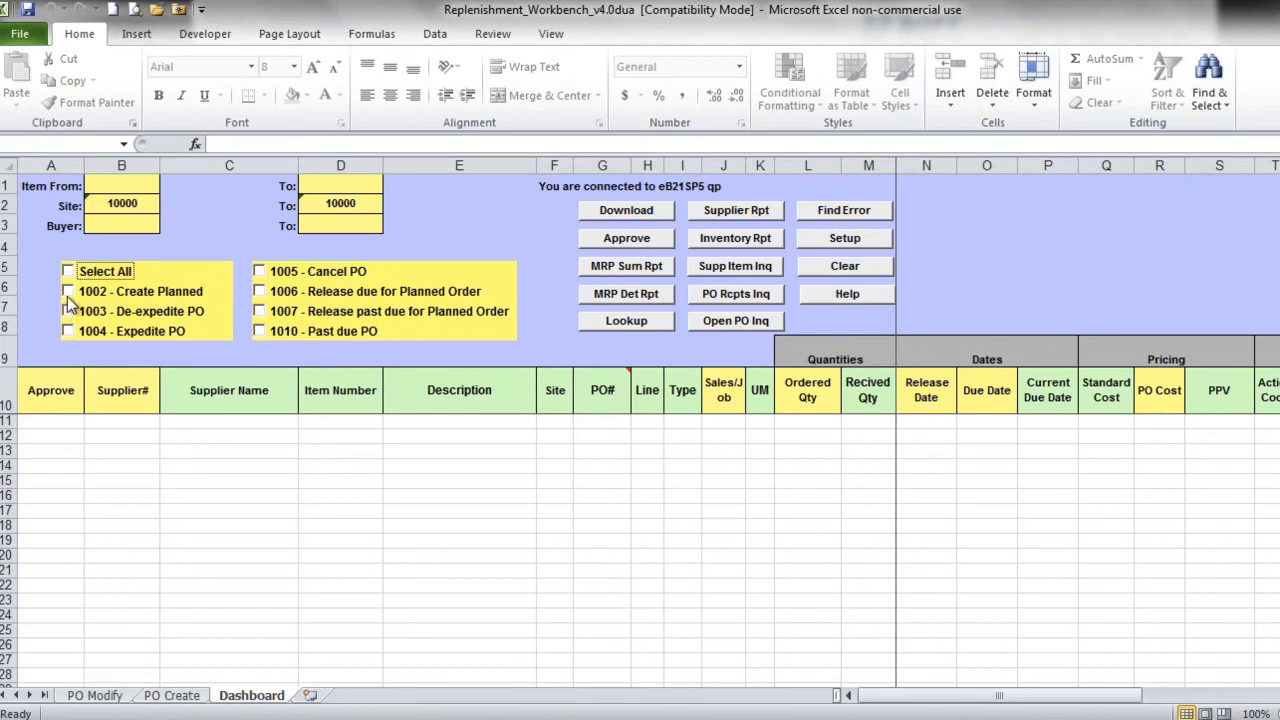
left_click(68, 271)
left_click(610, 214)
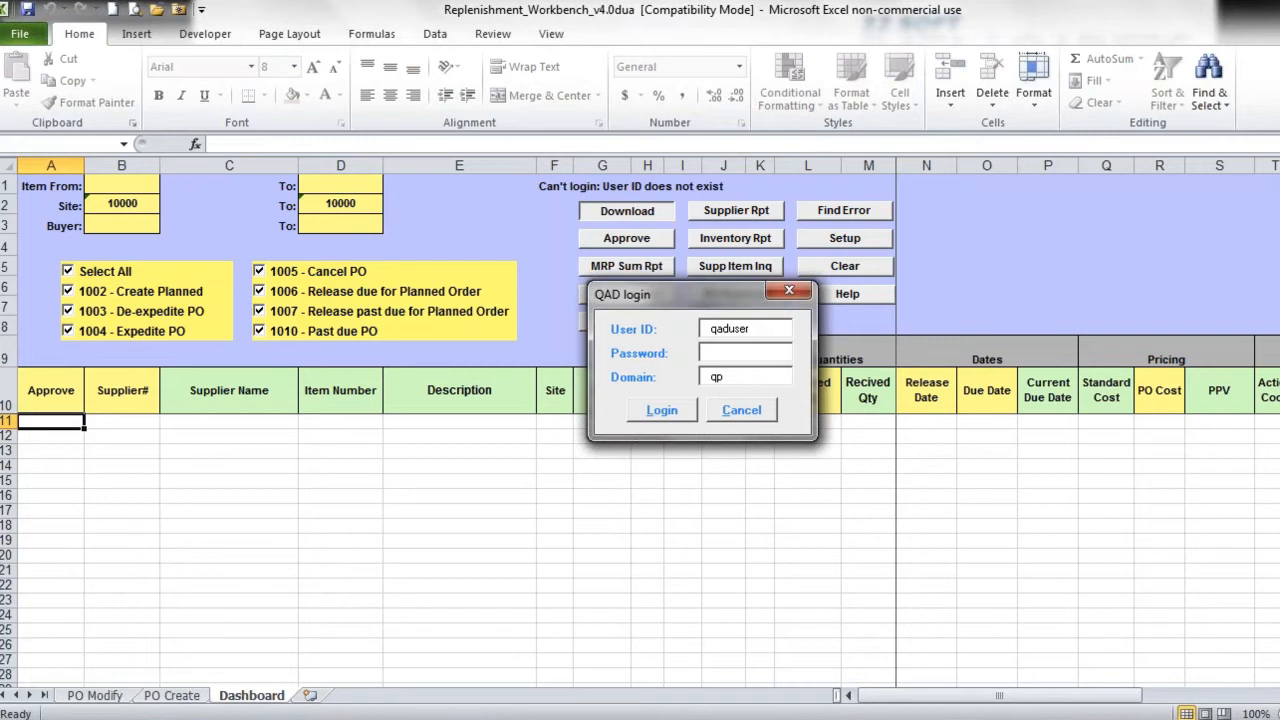
double_click(737, 328)
type("os")
left_click(762, 353)
type("***")
left_click(660, 410)
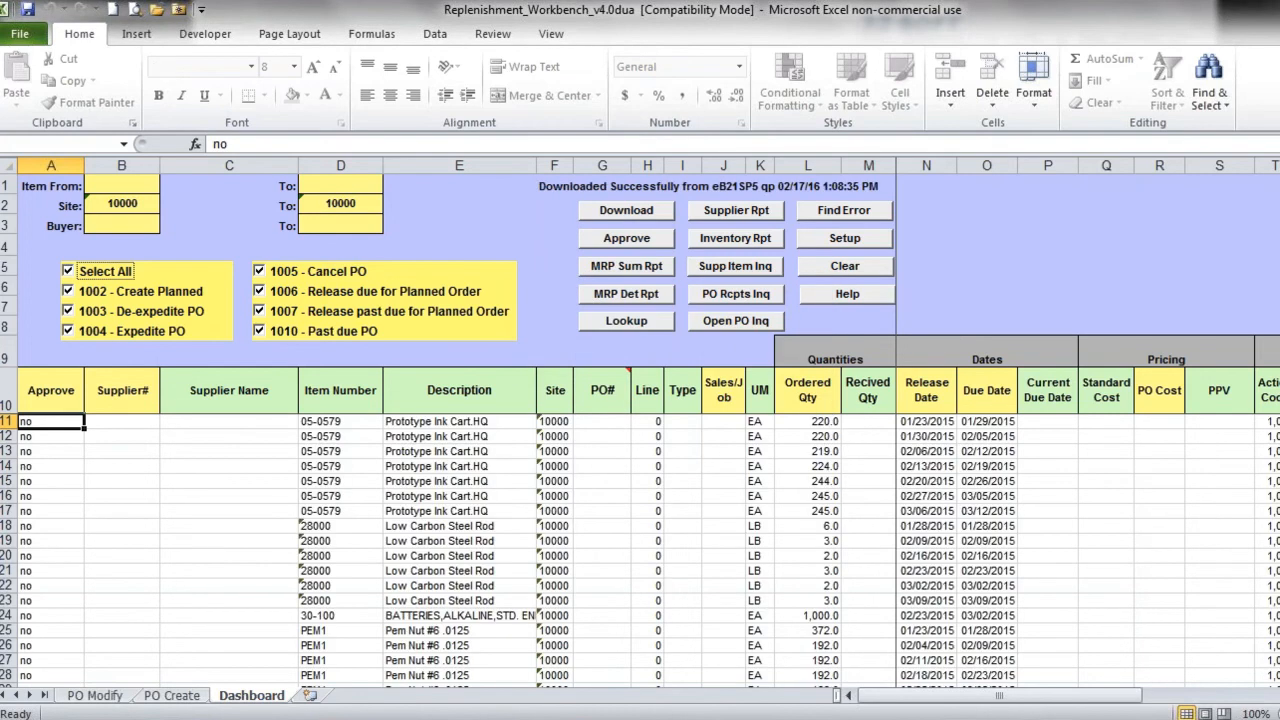
Examine the downloaded order lines across their pricing, action code and message, buyer, quantity on hand, usage and min/max columns
scroll(630, 574, "down", 1)
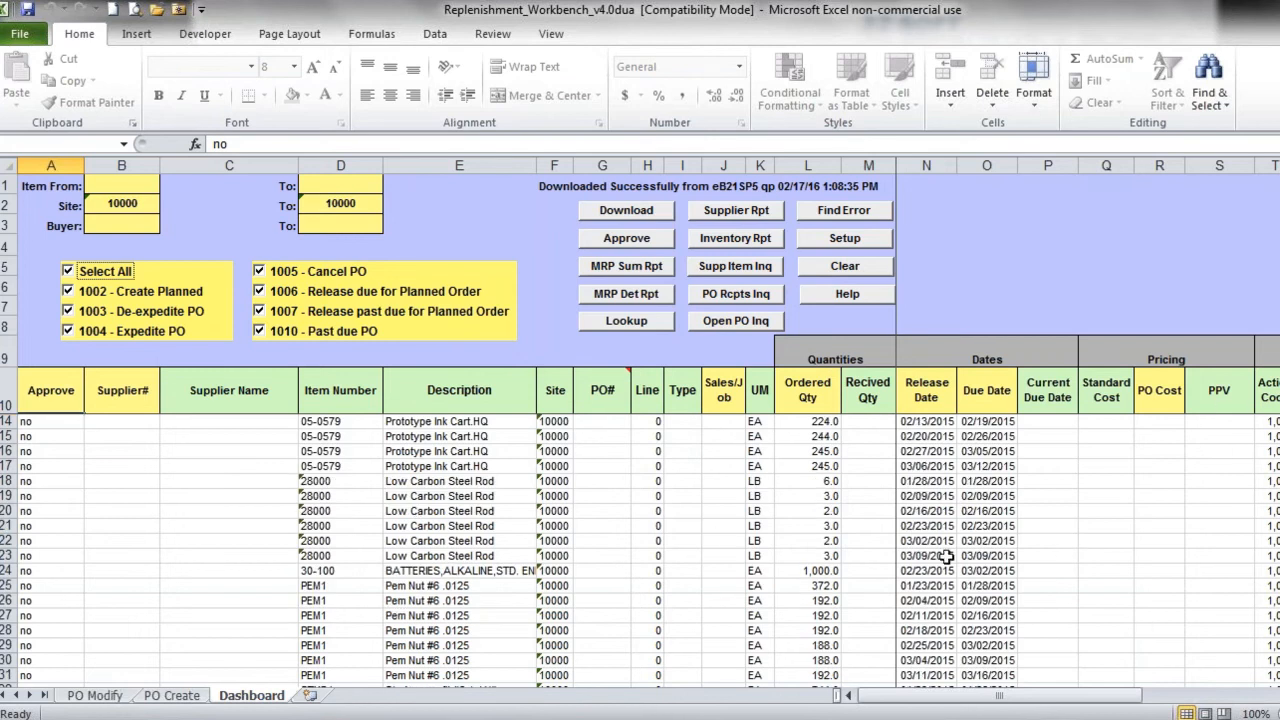
scroll(947, 557, "down", 11)
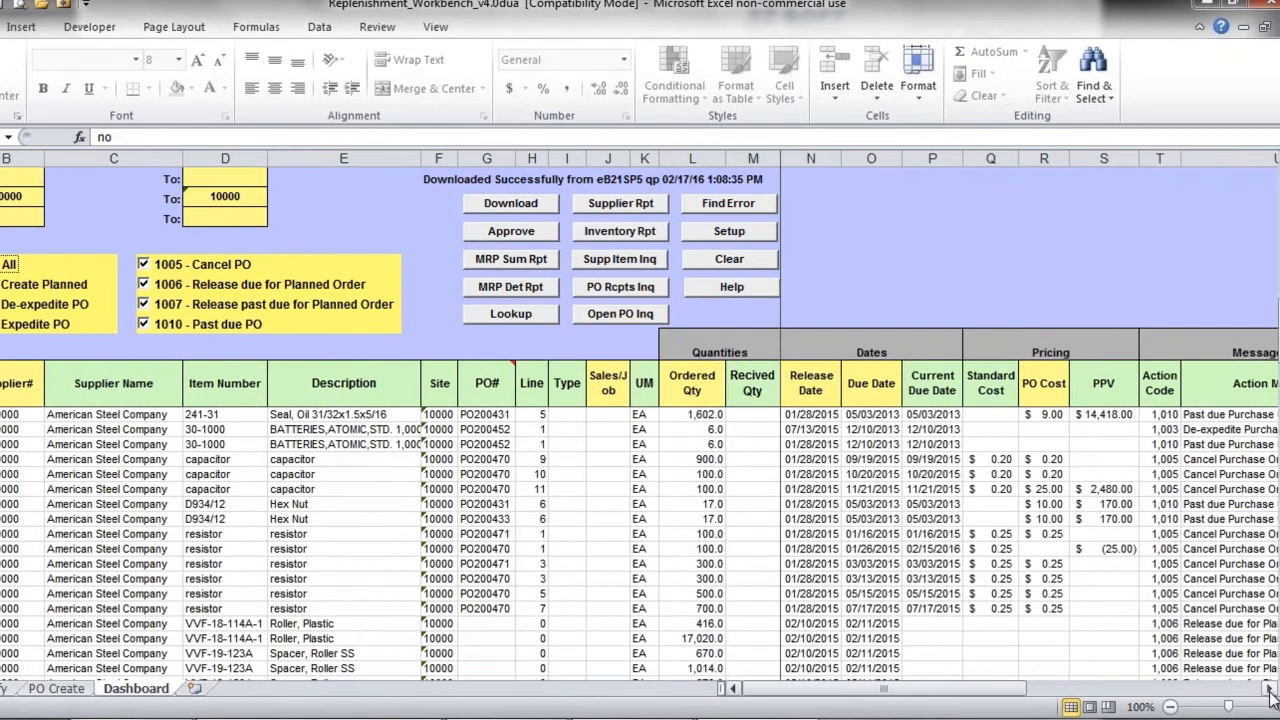
left_click(1270, 697)
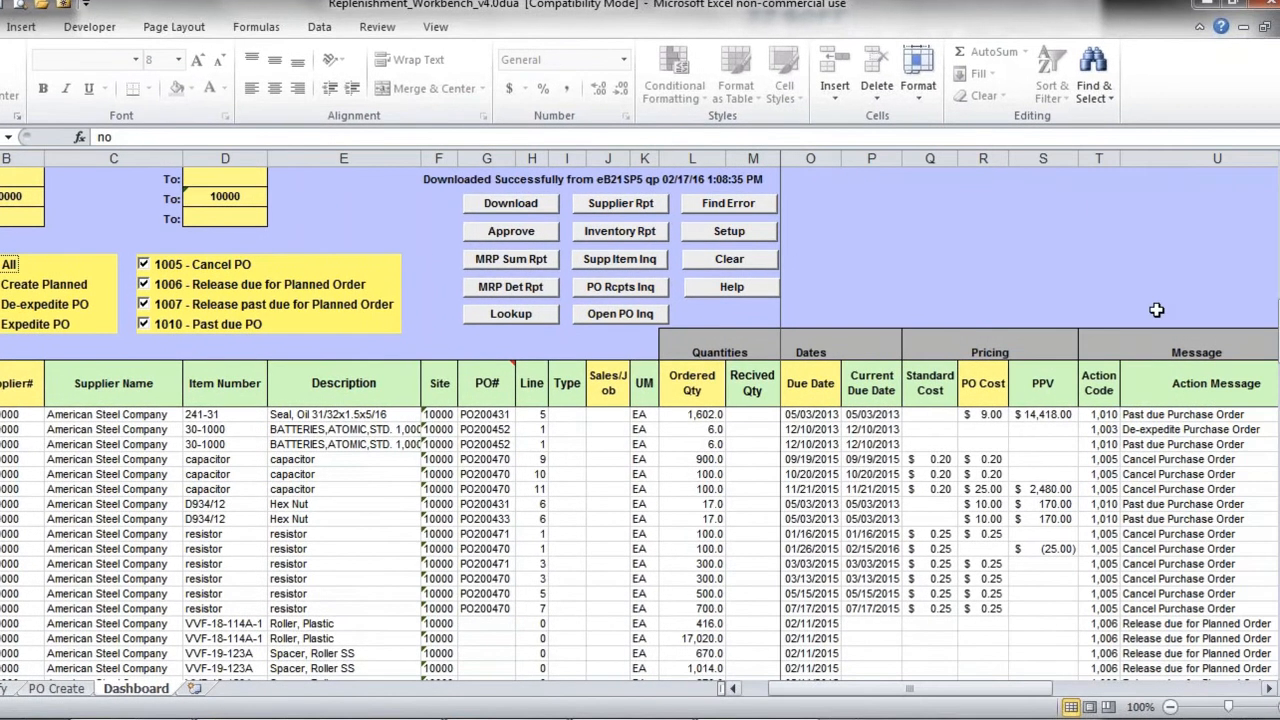
left_click(1098, 158)
left_click_drag(1098, 158, 1181, 158)
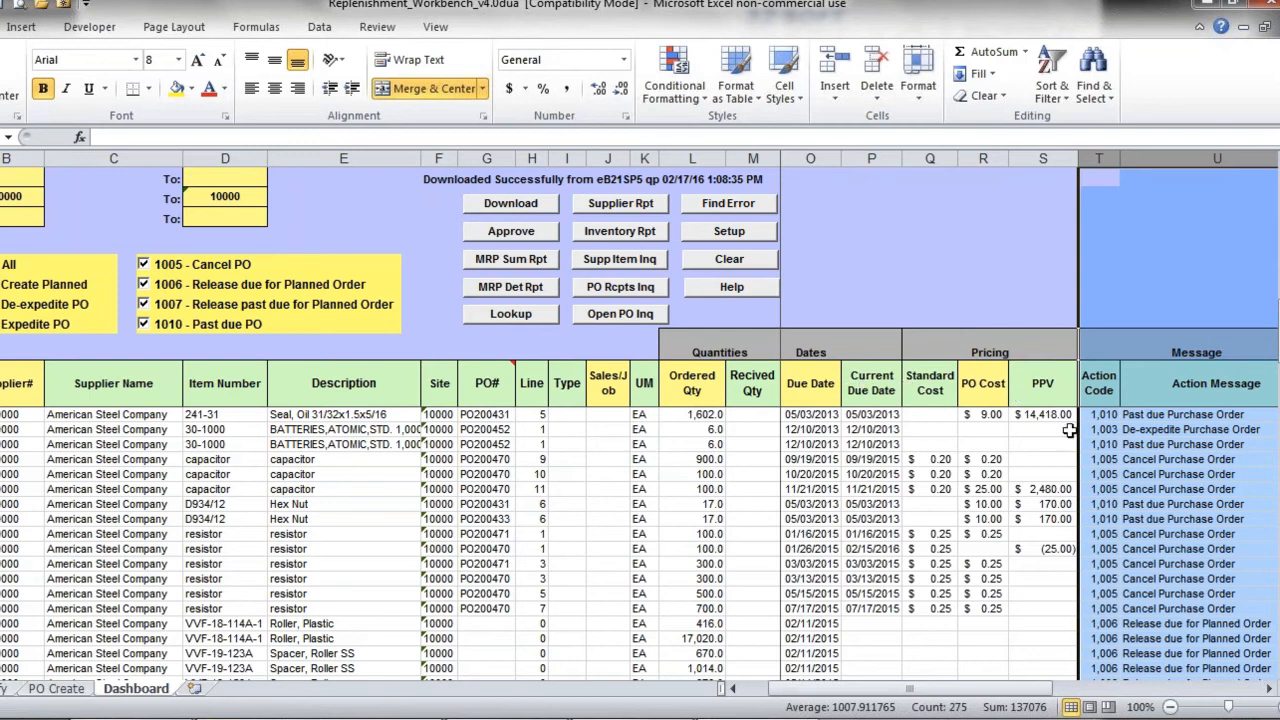
left_click(1269, 688)
left_click(1269, 688)
left_click(1269, 688)
left_click(1269, 688)
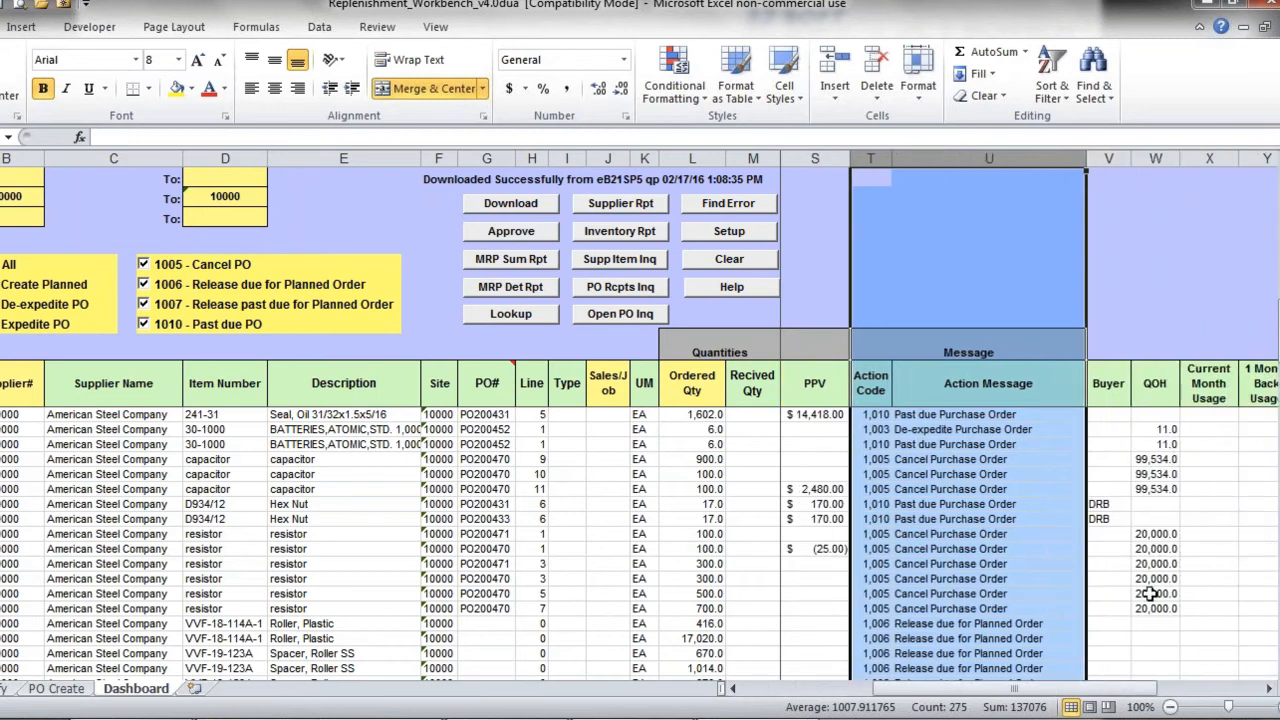
left_click(1269, 688)
left_click(1269, 690)
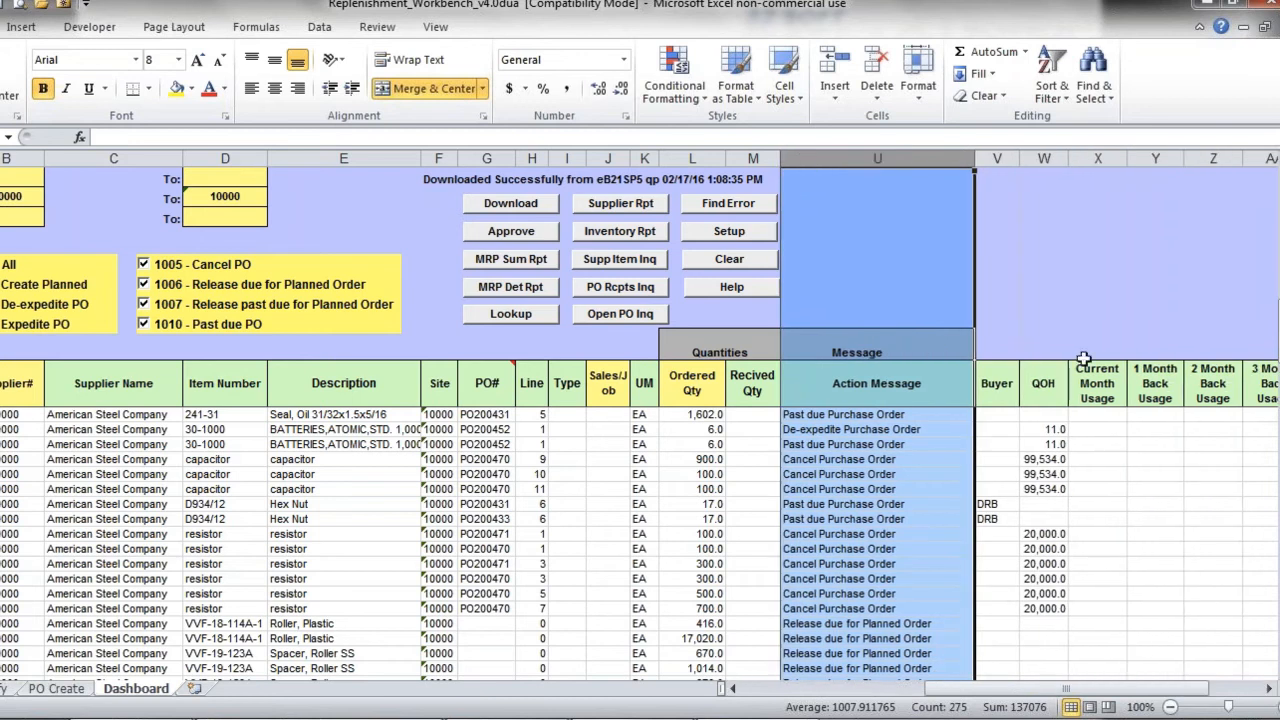
left_click(1269, 689)
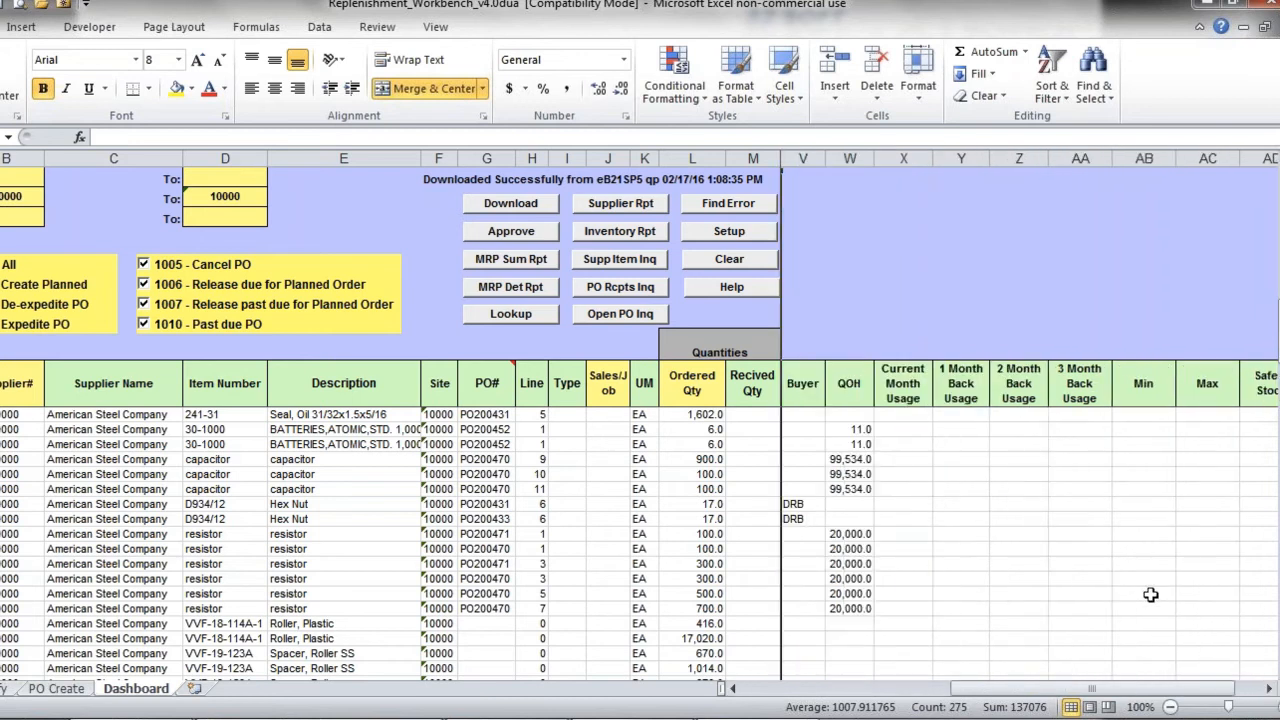
left_click(769, 689)
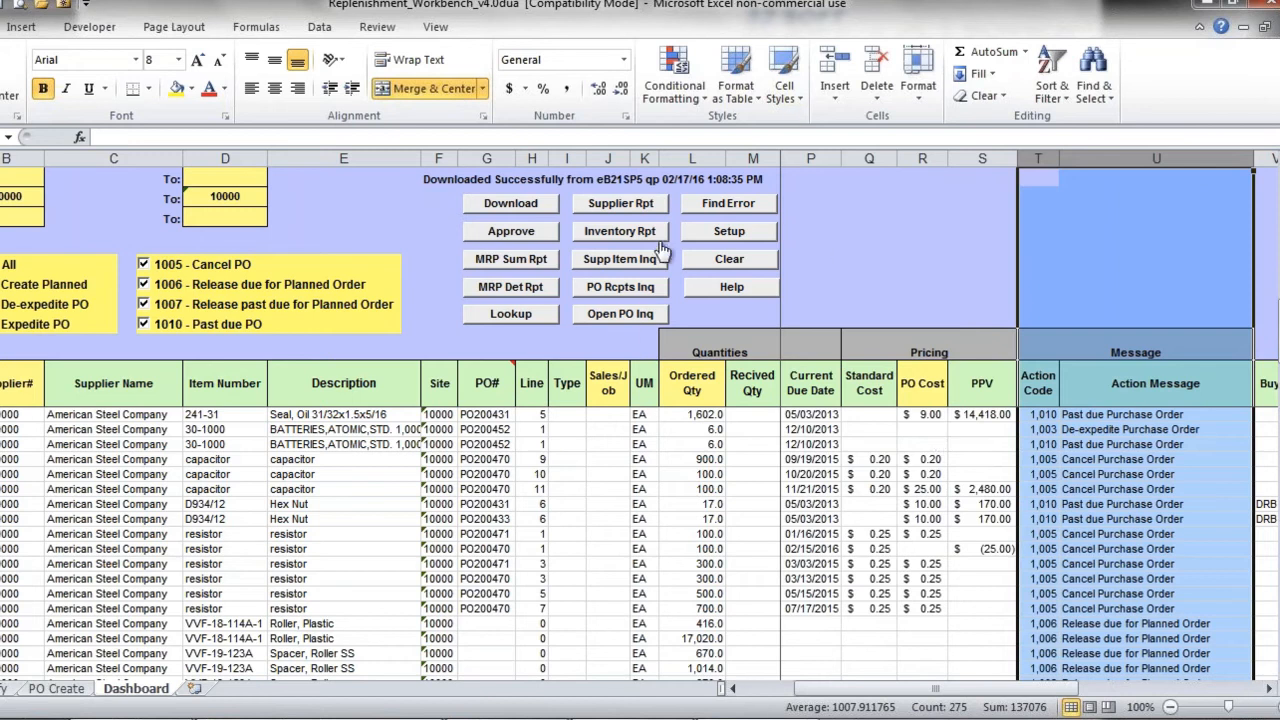
left_click(654, 440)
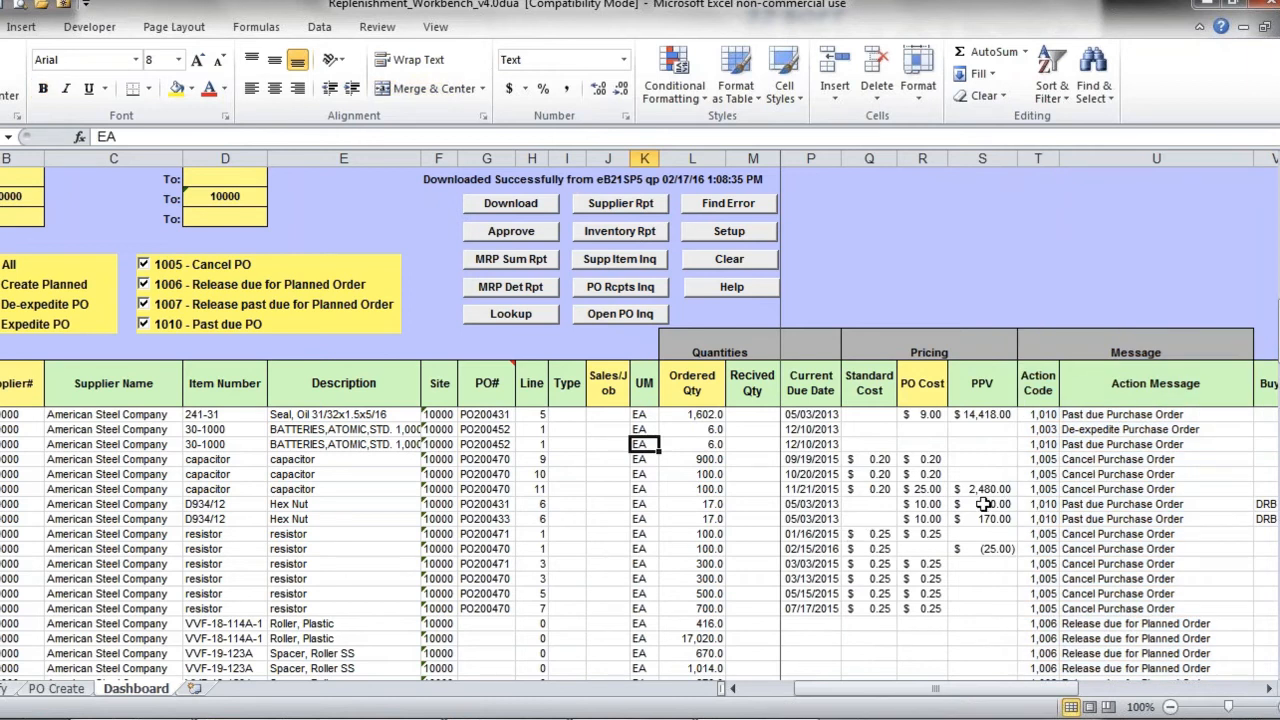
Review the MRP detail report and the inventory detail report for the first capacitor line, closing each report
scroll(1100, 480, "right", 5)
scroll(1070, 465, "left", 3)
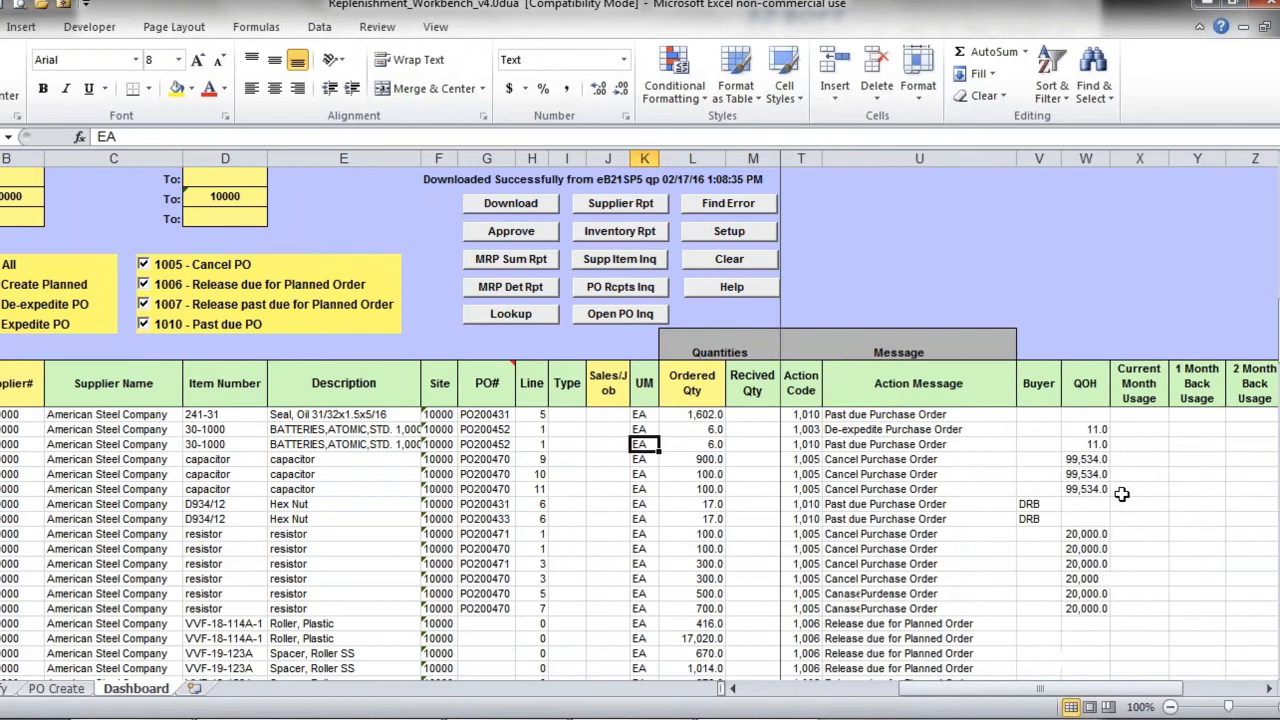
left_click(1065, 459)
left_click(805, 461)
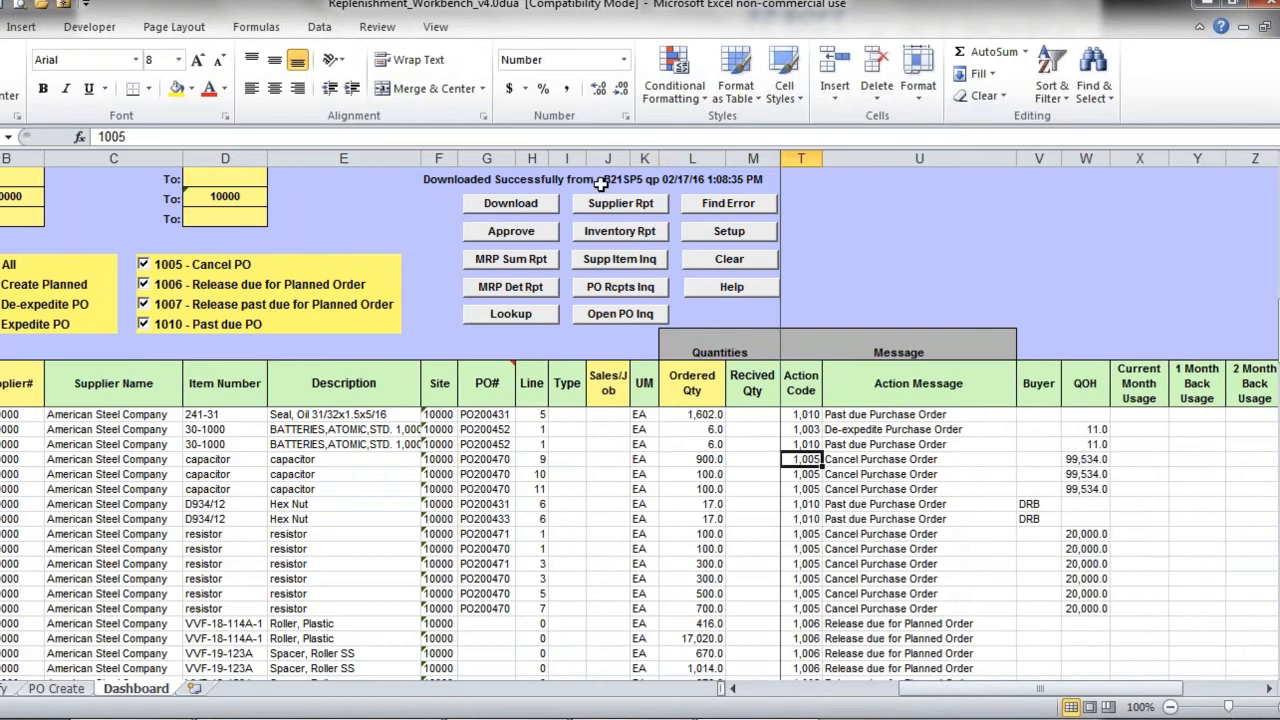
left_click(514, 290)
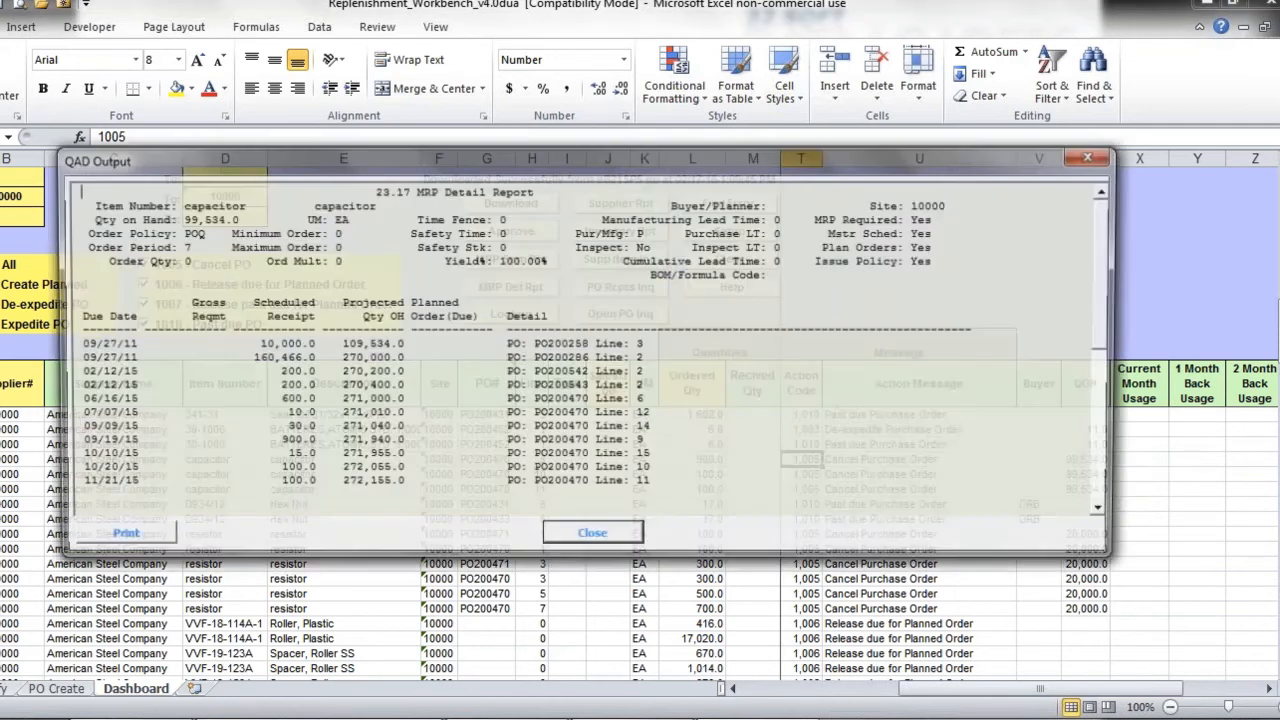
left_click(592, 538)
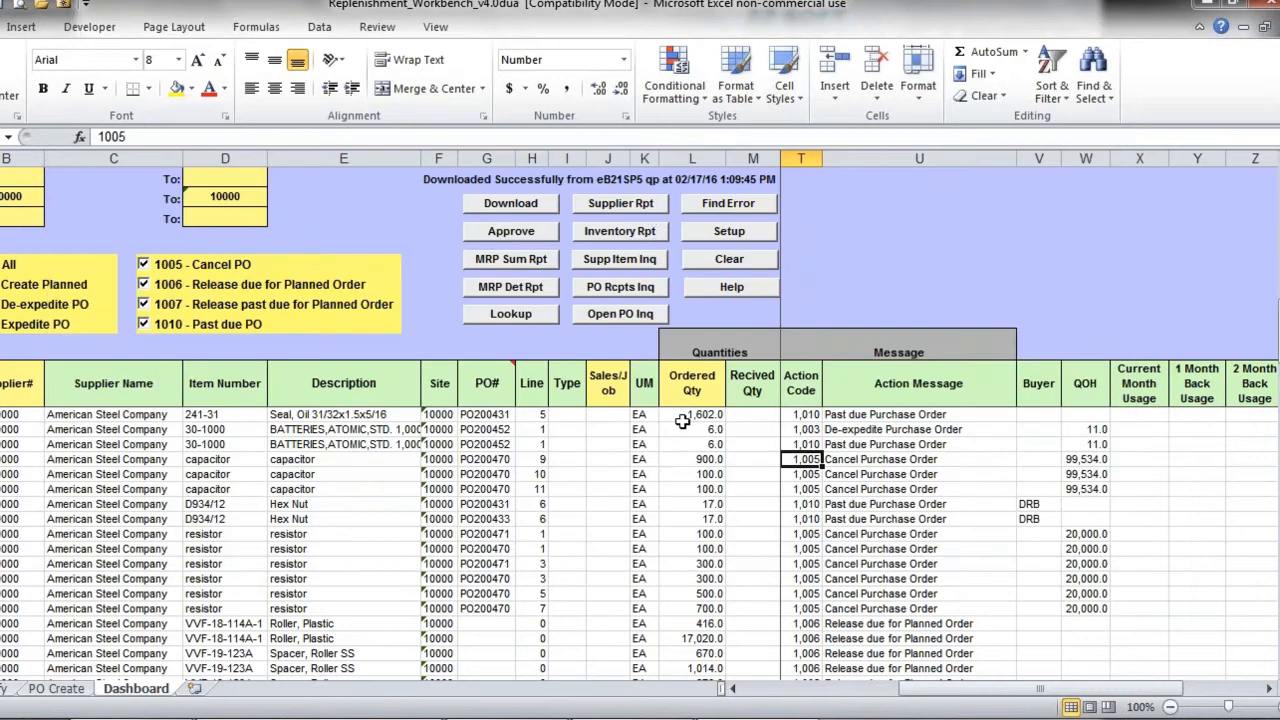
left_click(622, 238)
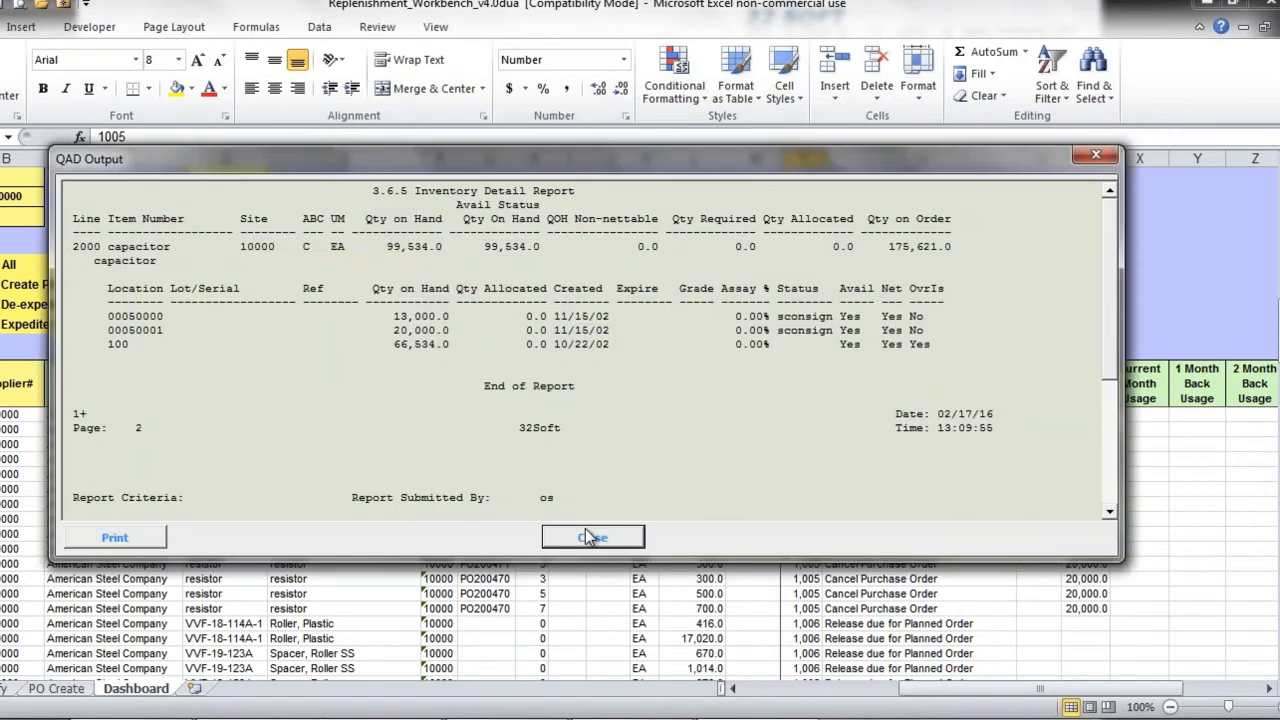
left_click(588, 538)
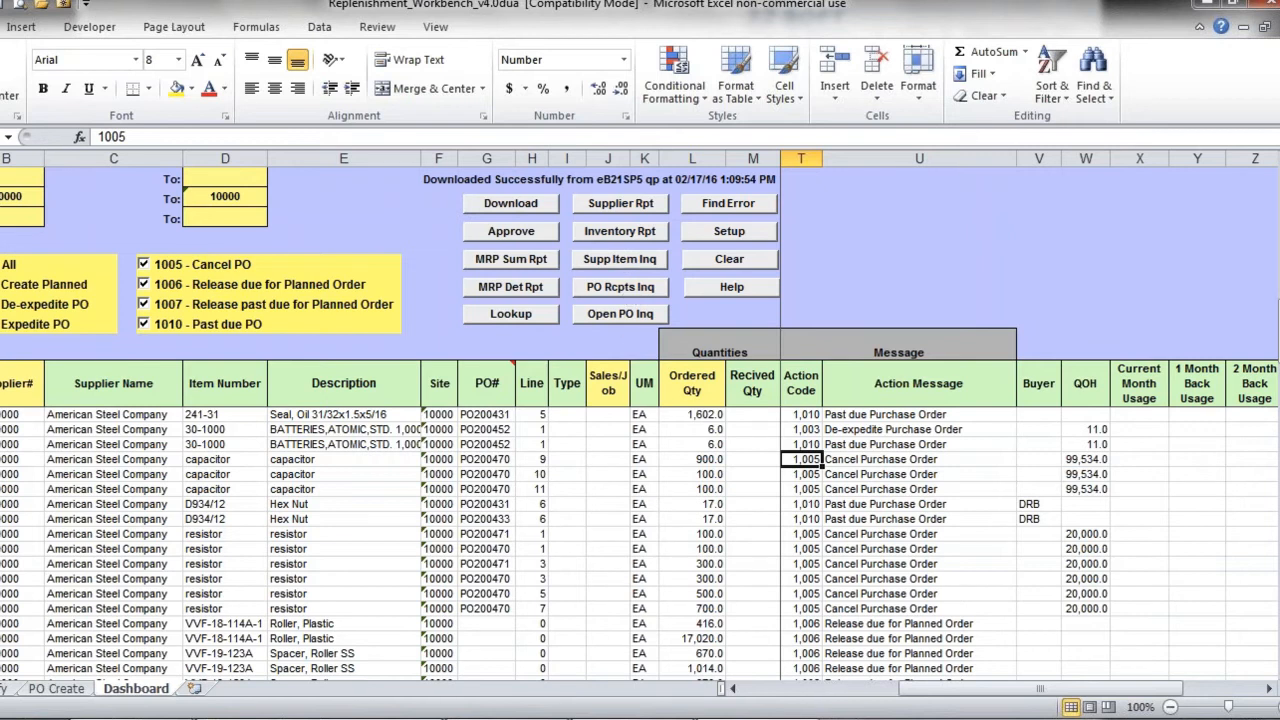
Review the open purchase order inquiry and the purchase receipt inquiry for the capacitor item, closing each output
left_click(620, 314)
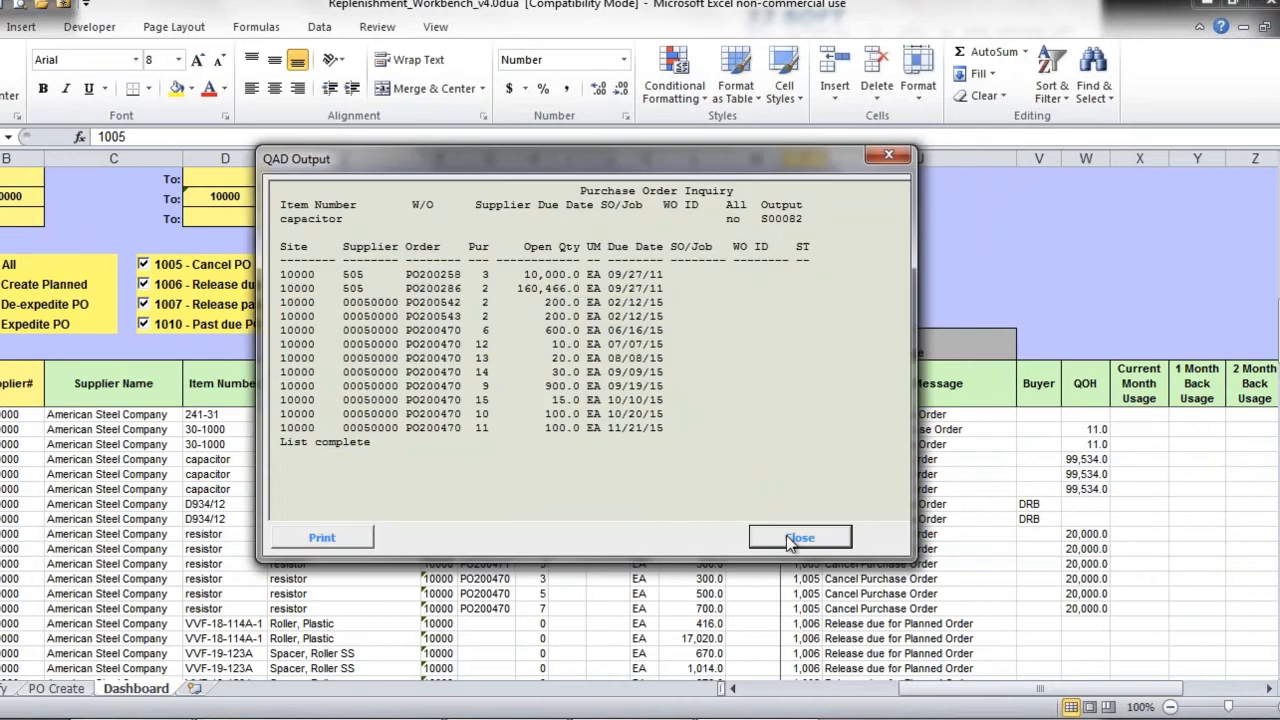
left_click(788, 536)
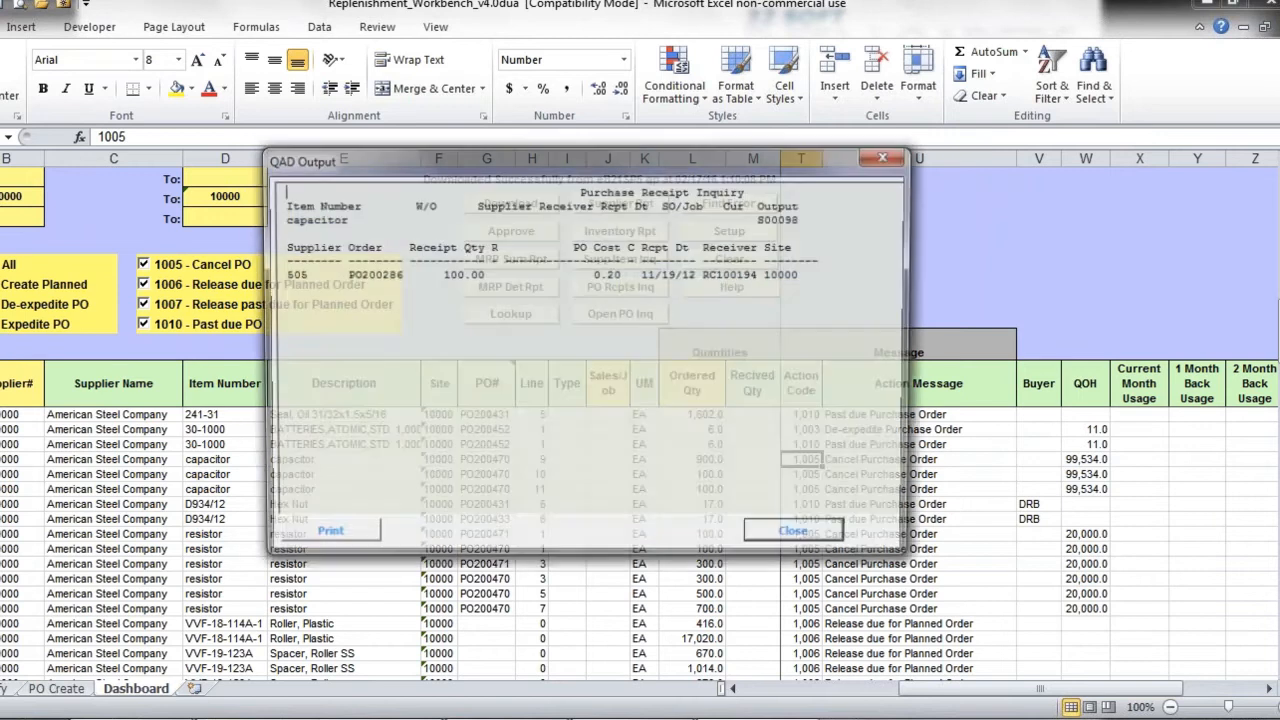
left_click(800, 538)
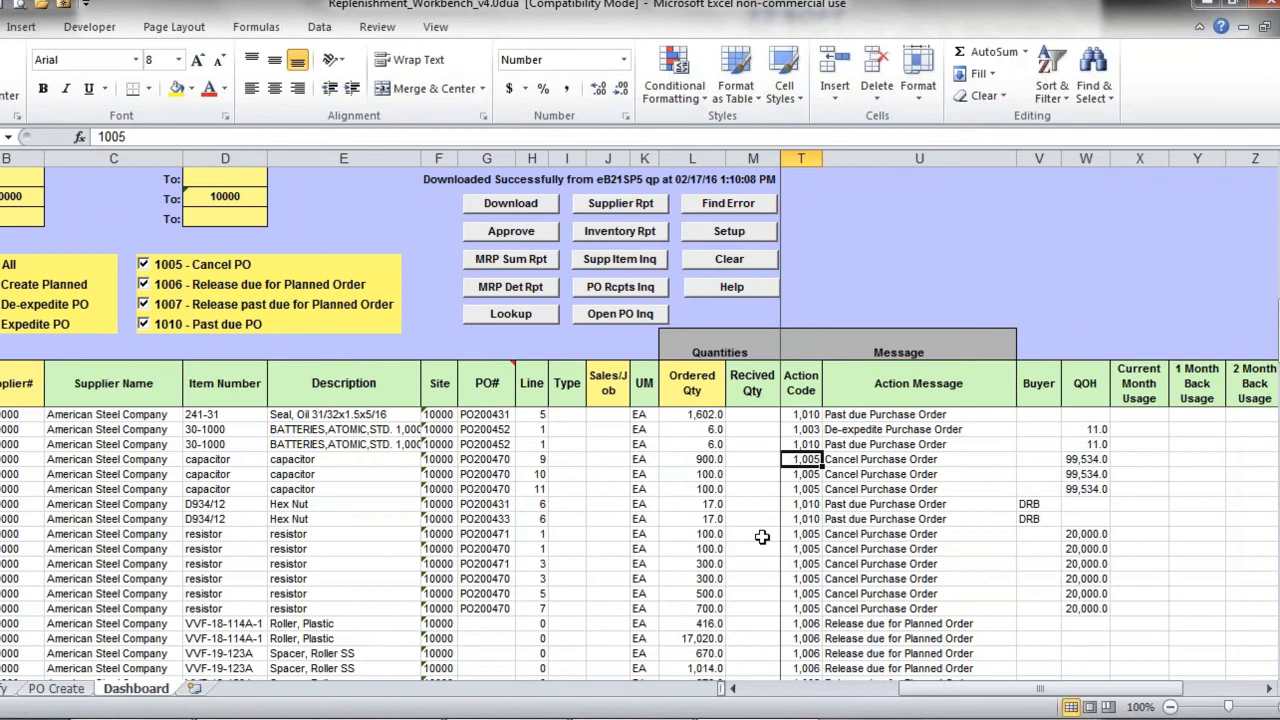
Approve the first capacitor line, row 50, by setting its Approve value to y
scroll(762, 537, "left", 2)
key("Home")
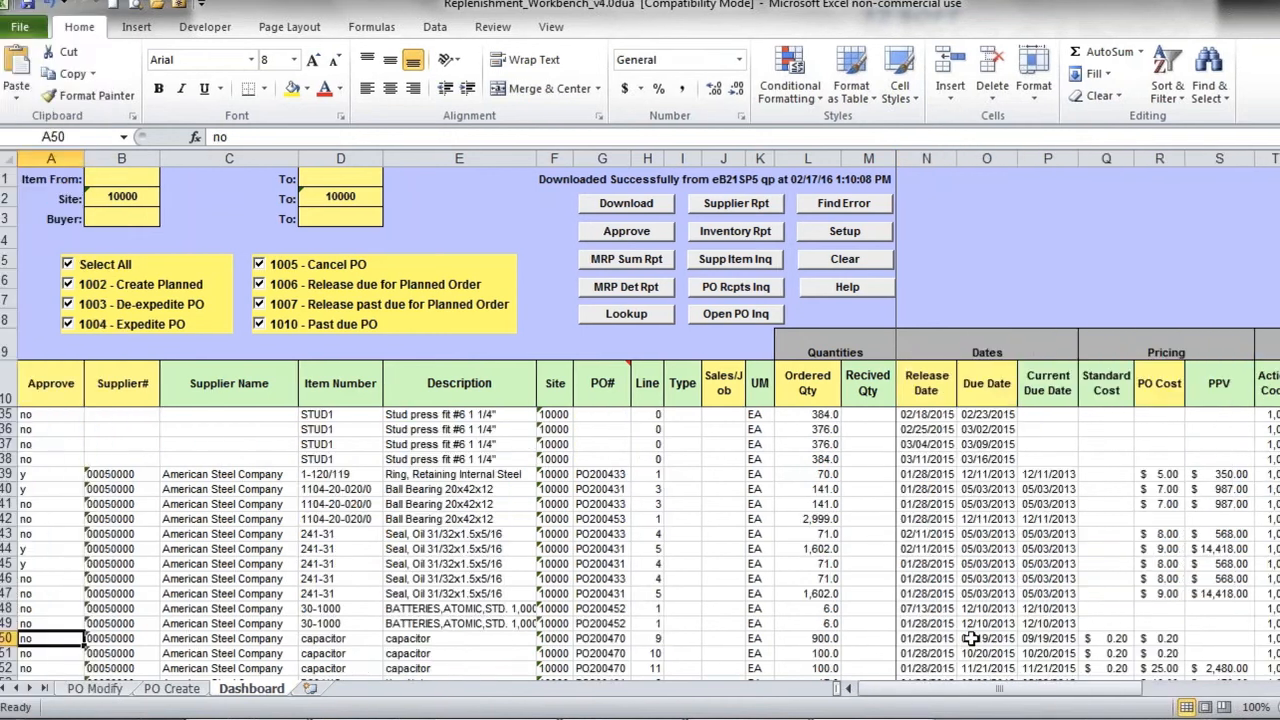
type("y")
key("Return")
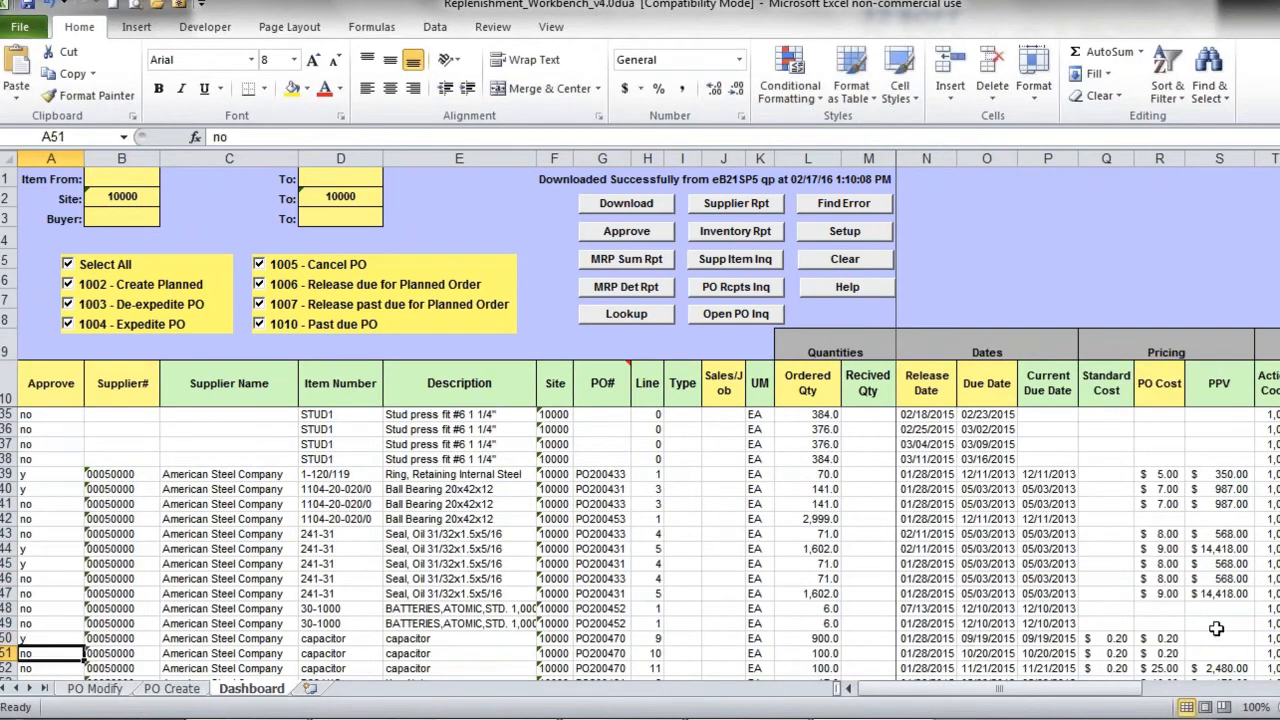
Set Approve to y for both VVF-18-114A-1 roller lines and the first VVF-19-123A spacer line, rows 61 to 63
scroll(640, 540, "down", 2)
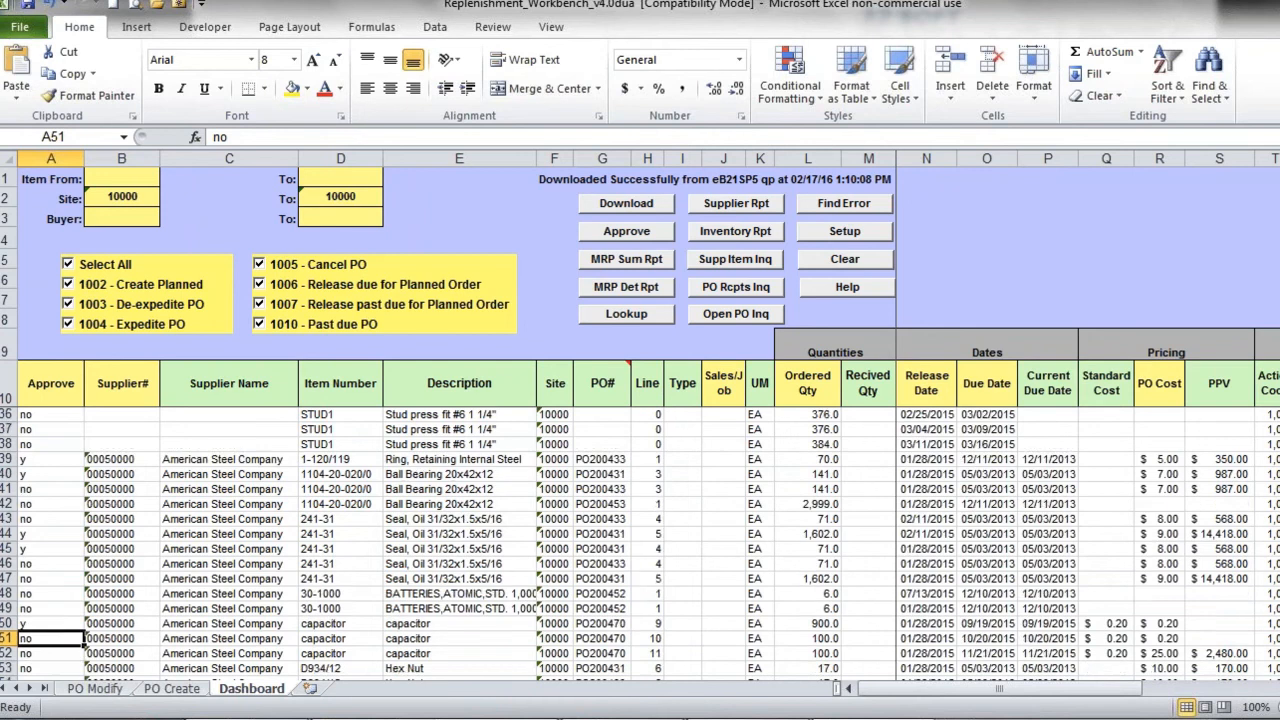
scroll(640, 540, "down", 2)
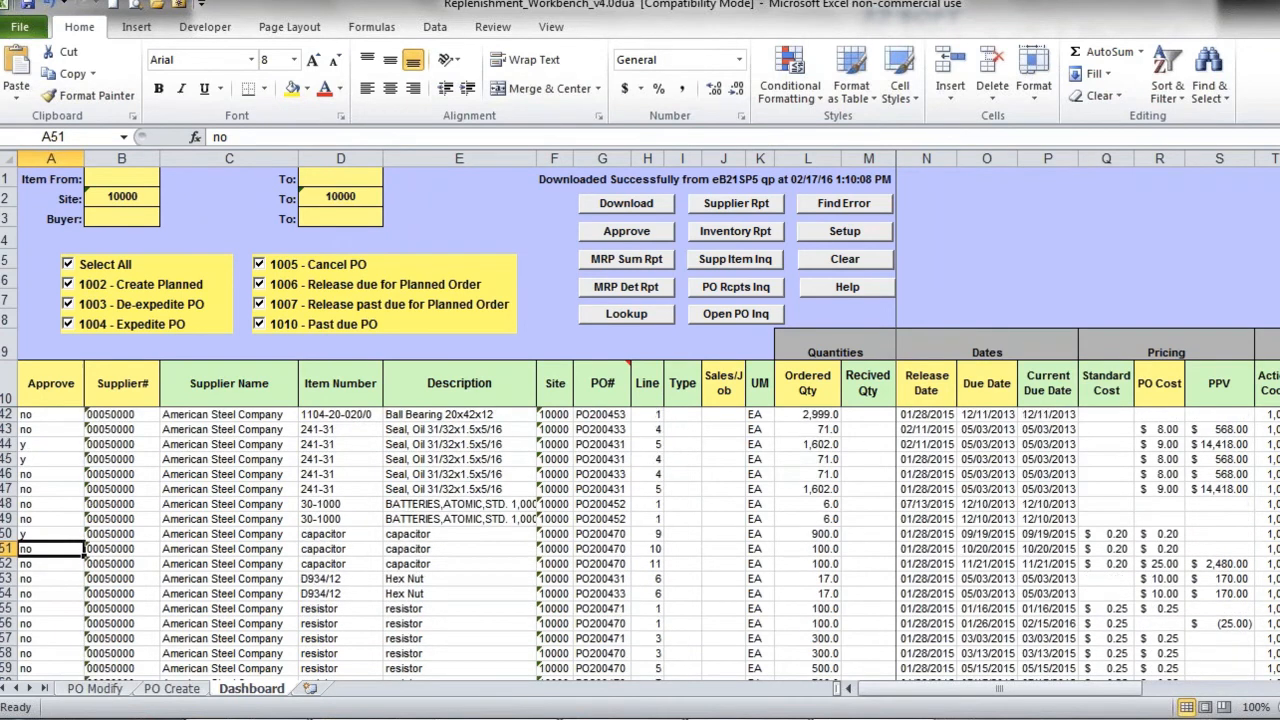
scroll(414, 552, "down", 4)
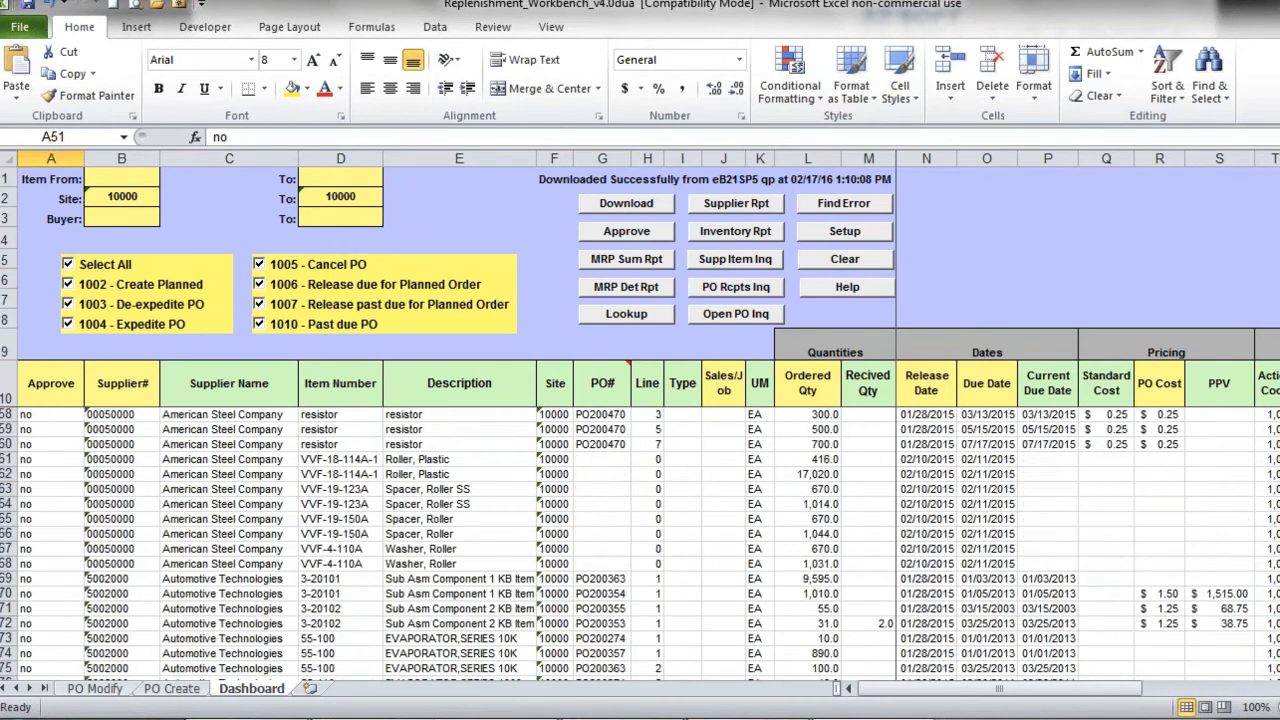
left_click(28, 459)
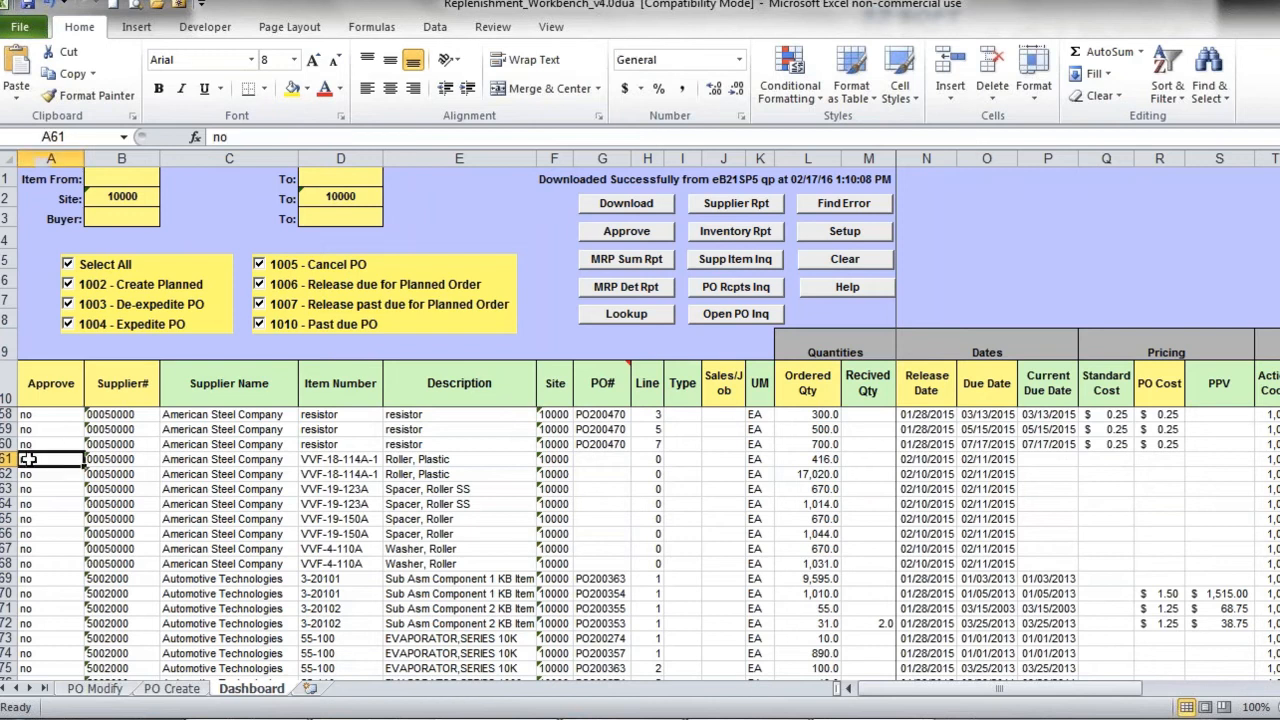
type("y")
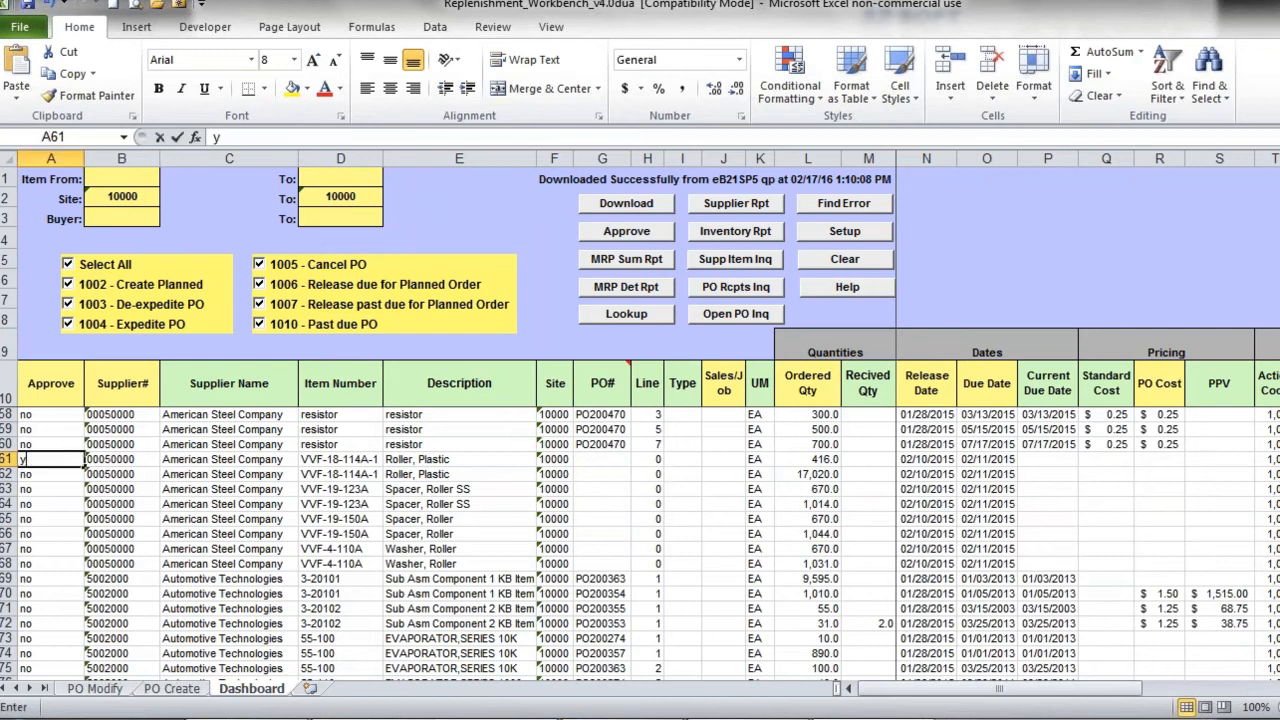
key("Return")
type("y")
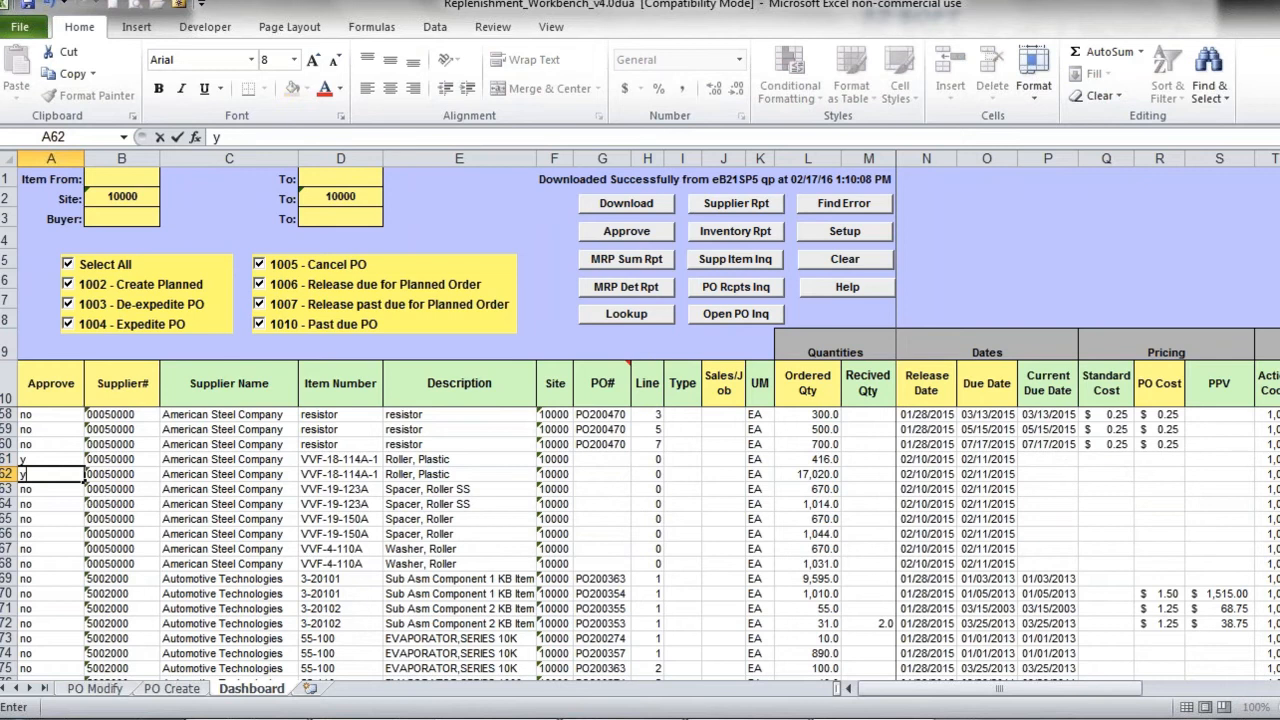
key("Return")
type("y")
key("Return")
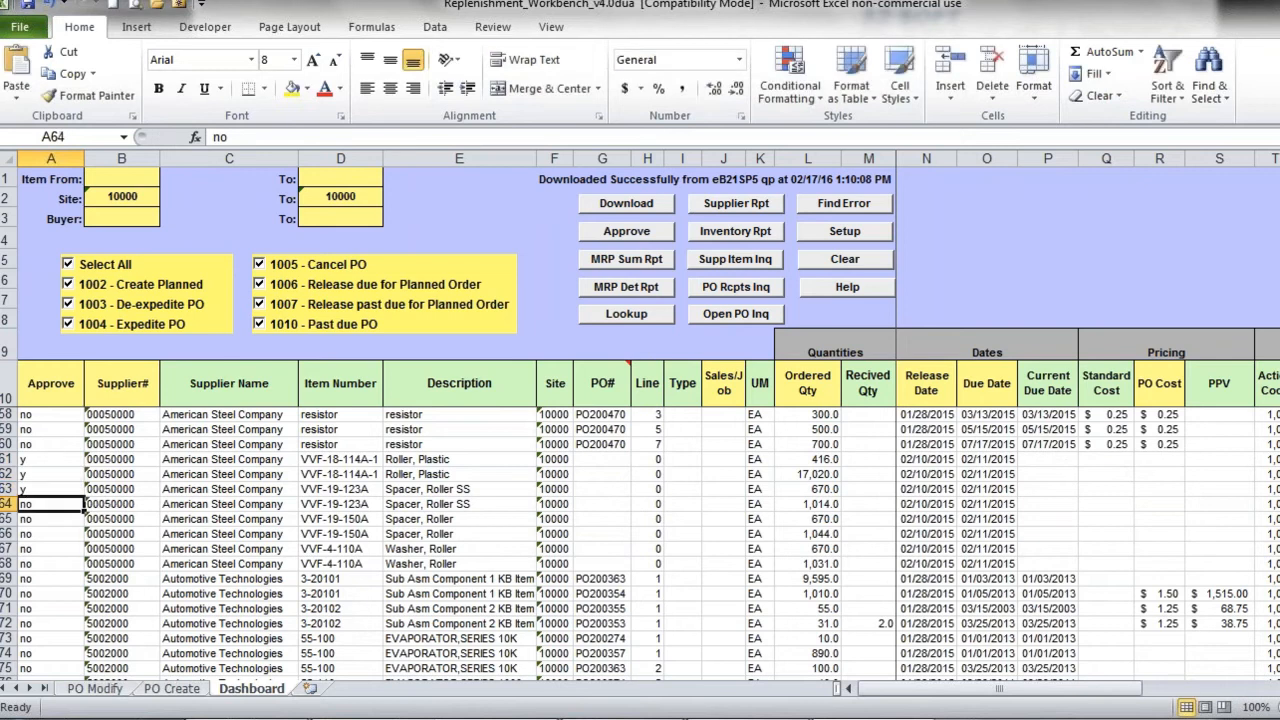
Process the approved dashboard lines into the purchase order modification and creation sheets, and dismiss the message
left_click(305, 578)
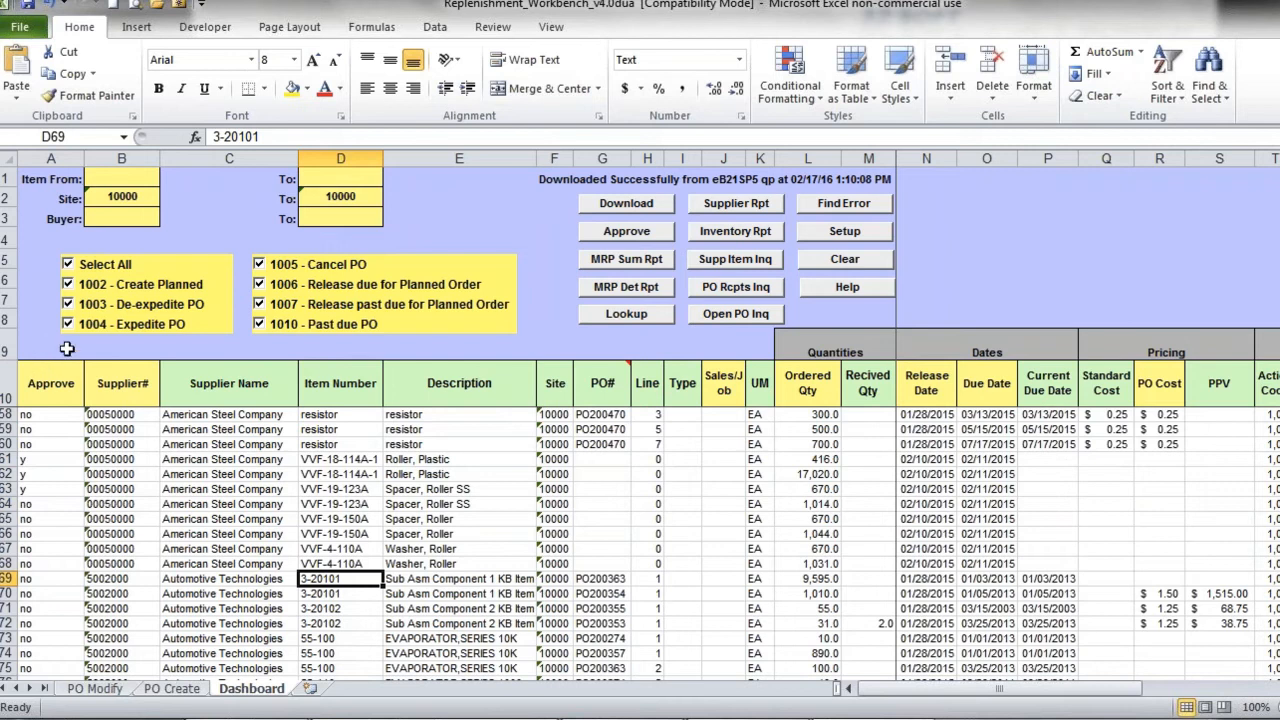
left_click(640, 232)
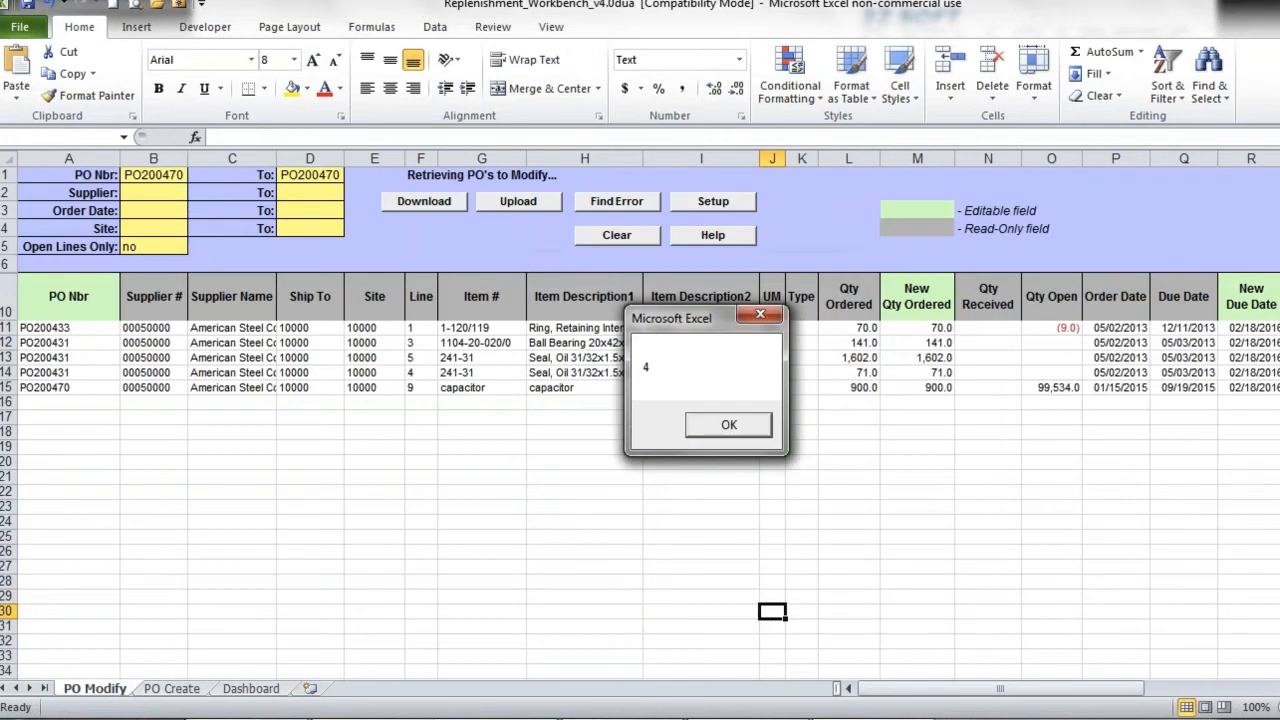
left_click(745, 430)
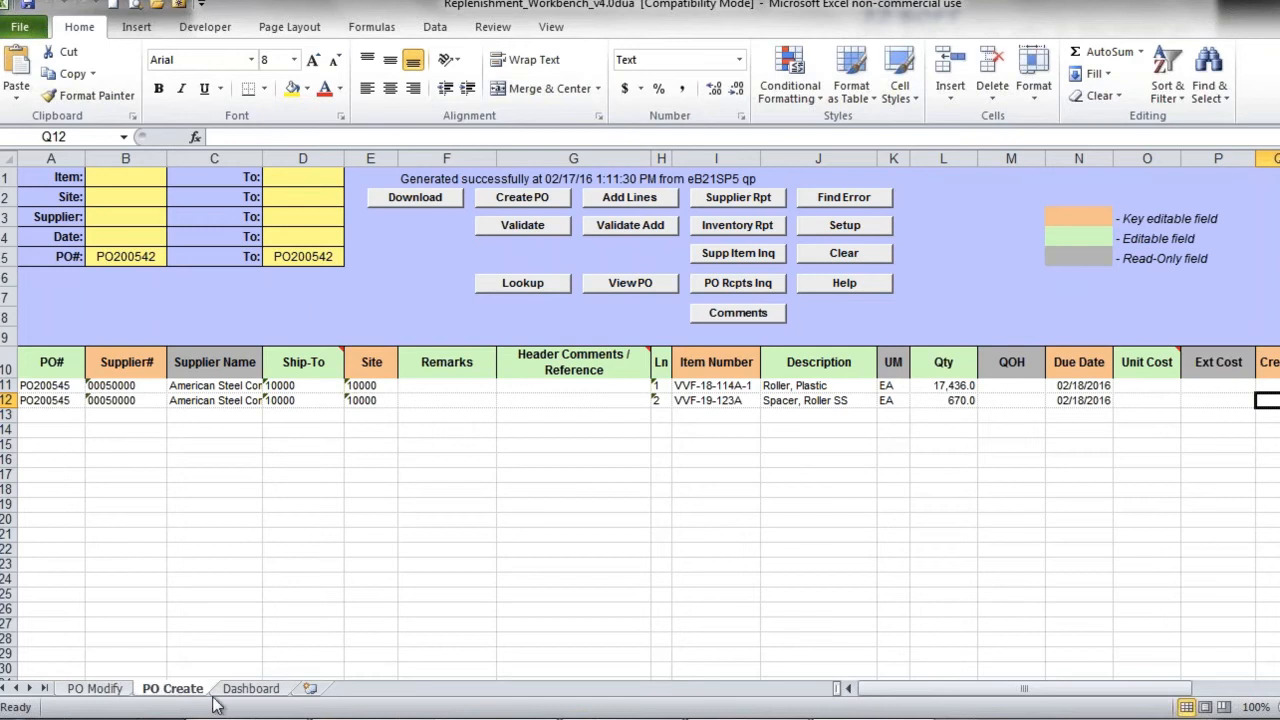
Compare the dashboard lines with the PO Modify sheet, examining its Due Date, New Due Date and New Status columns
left_click(247, 689)
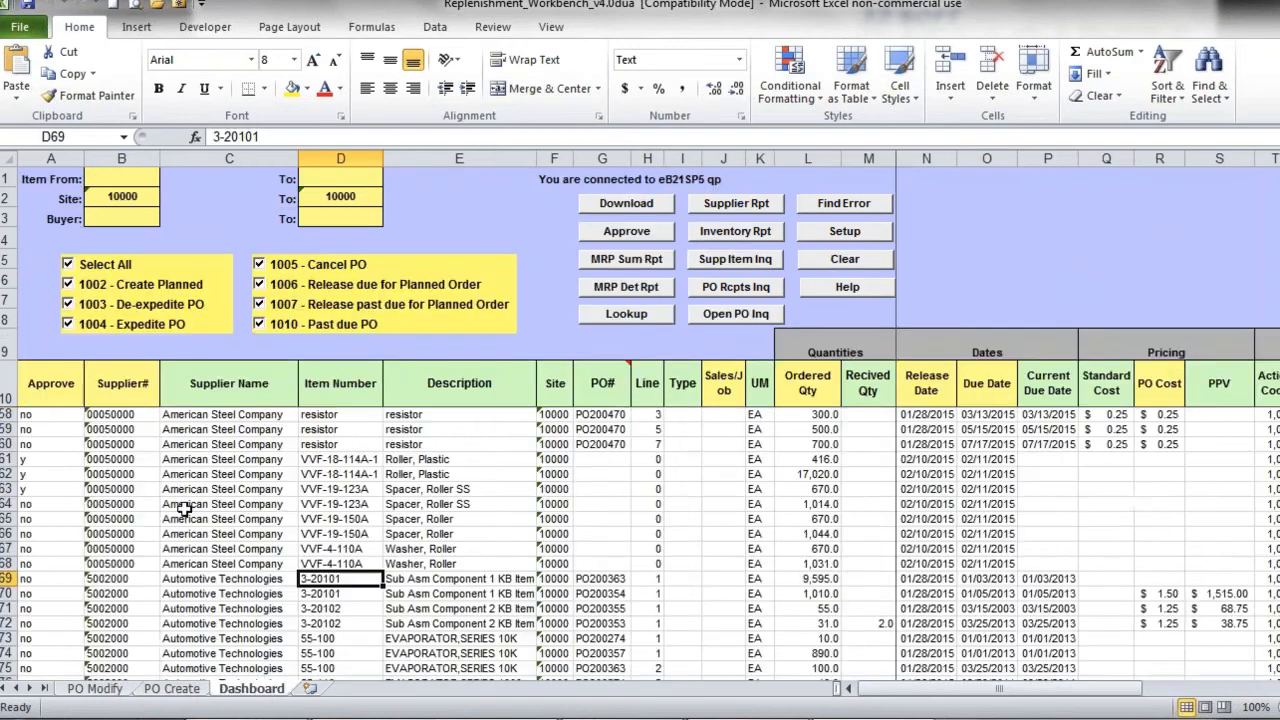
left_click(96, 689)
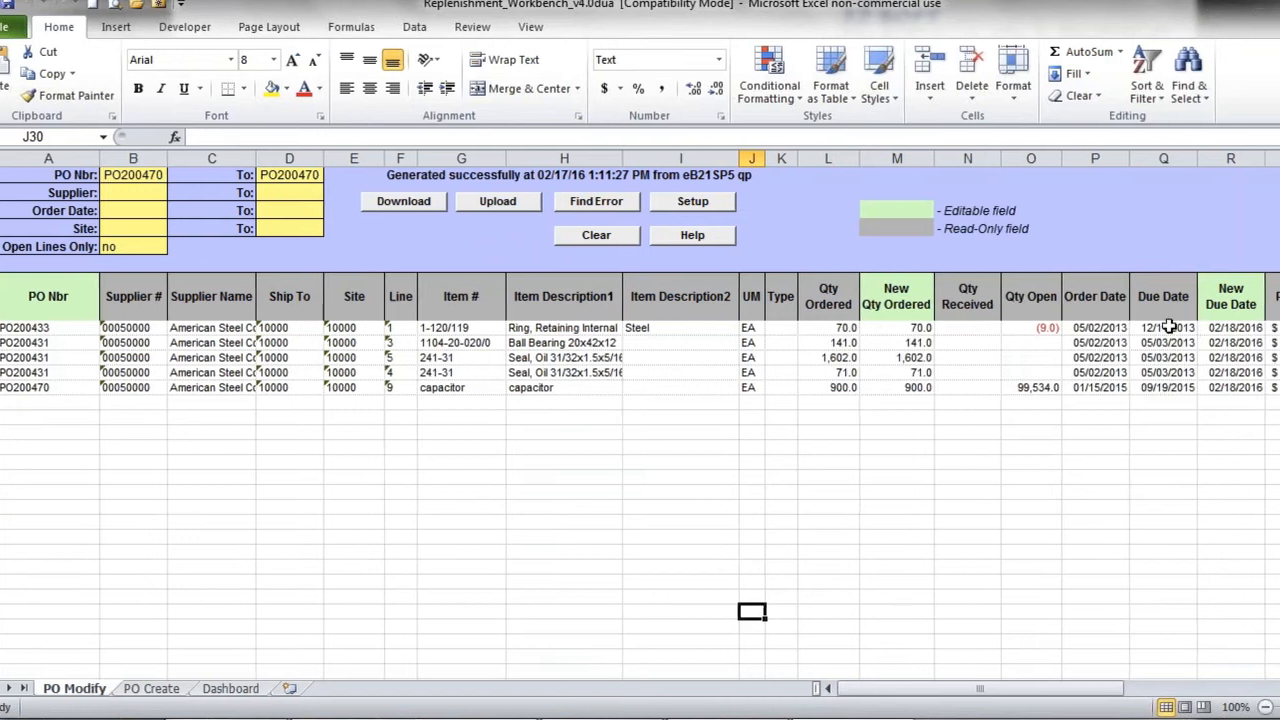
left_click_drag(1169, 327, 1170, 388)
left_click_drag(1236, 329, 1236, 375)
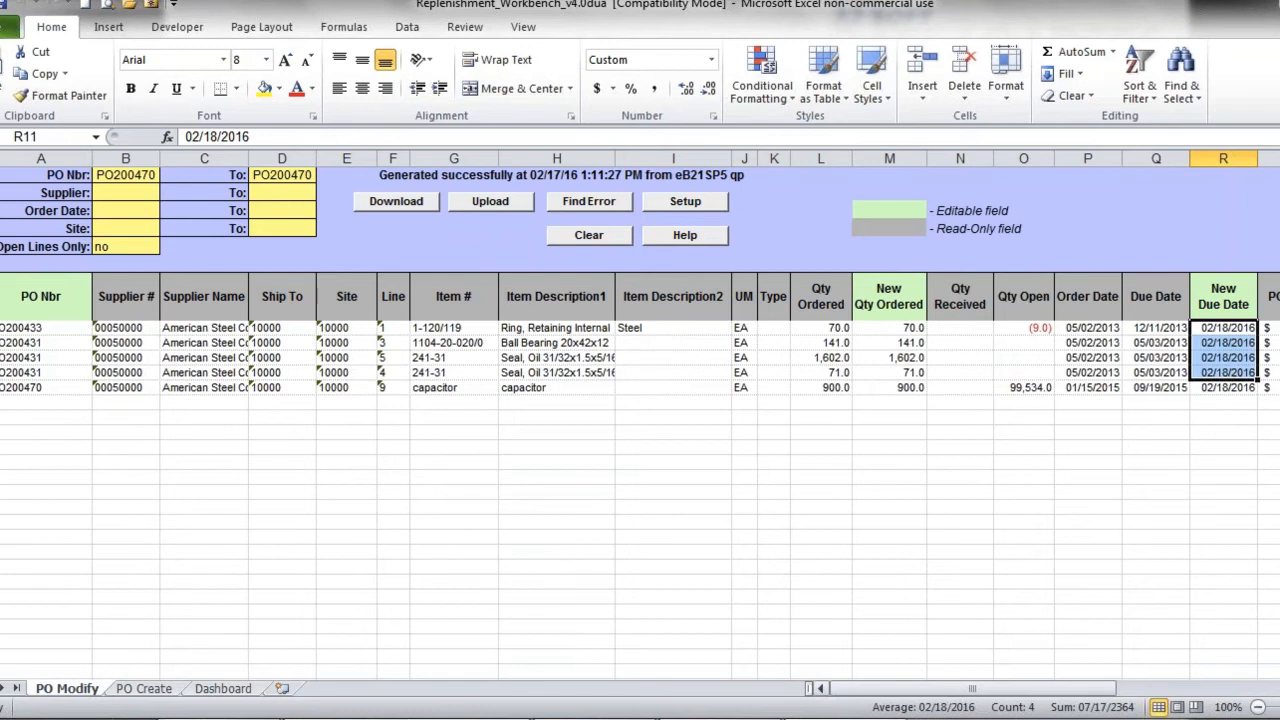
scroll(640, 430, "right", 6)
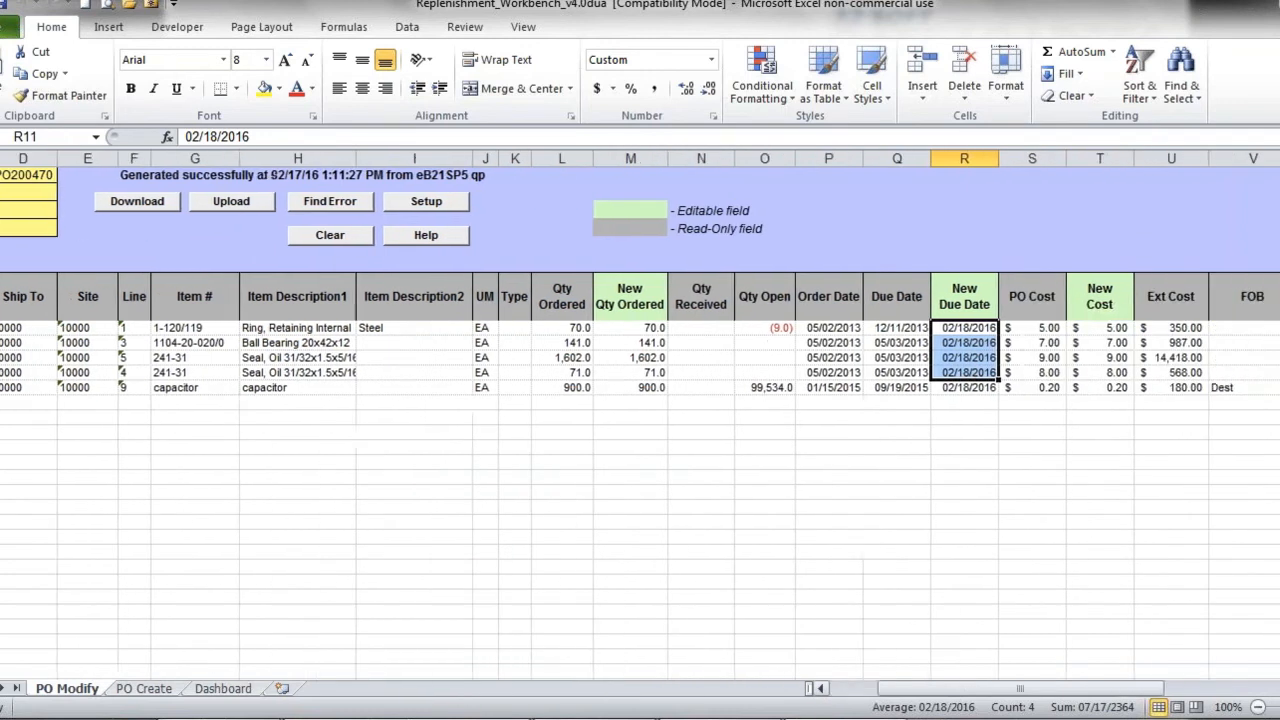
scroll(1195, 386, "right", 1)
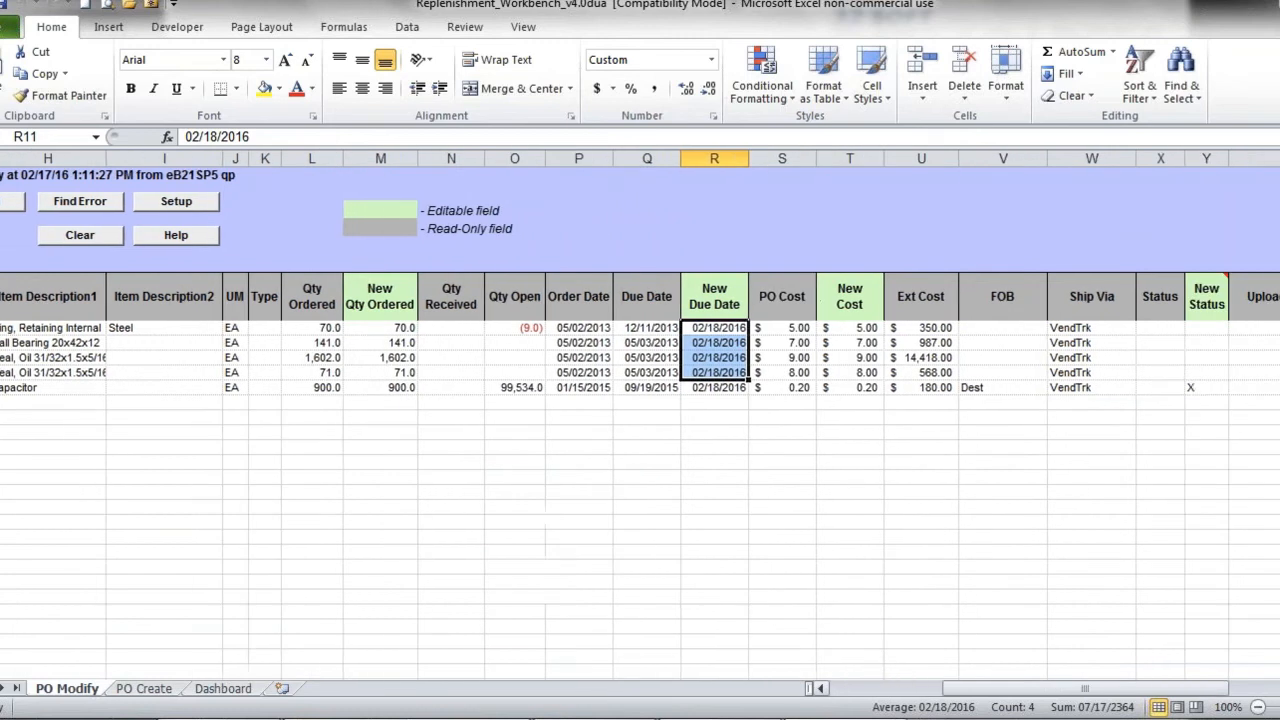
left_click(1198, 384)
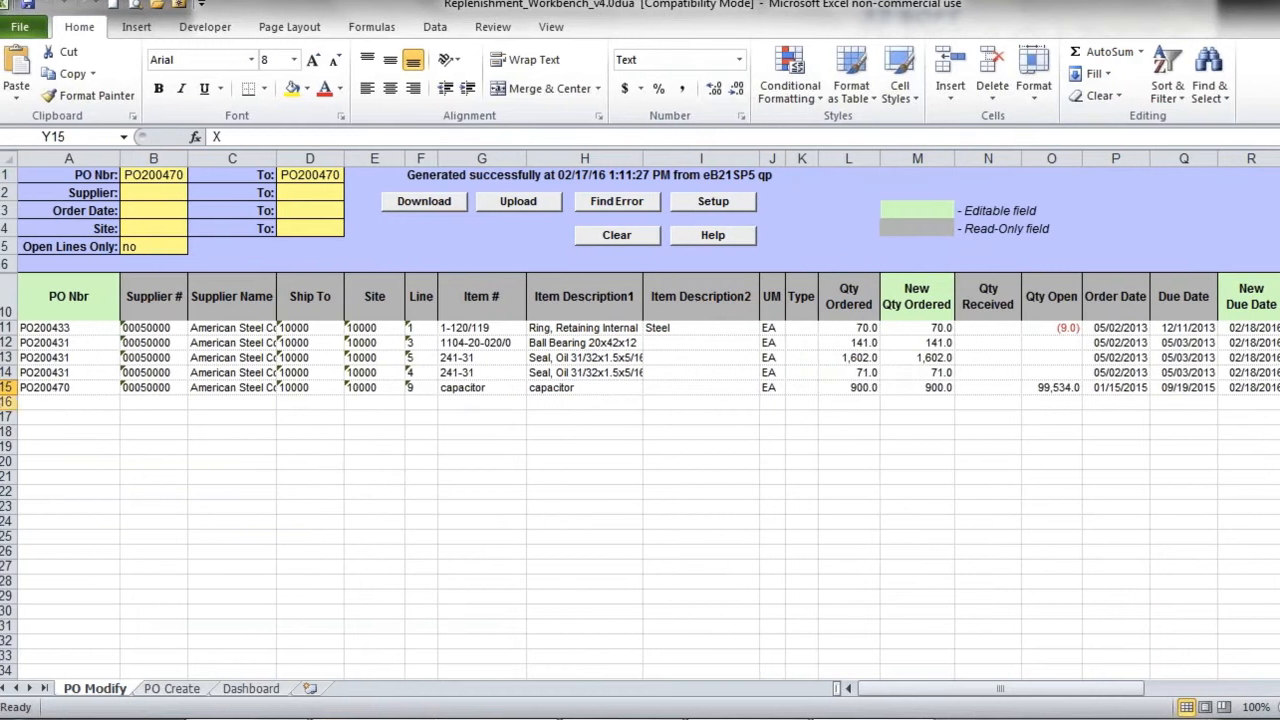
Delete the two oil seal lines for item 241-31, rows 13 and 14, from the PO Modify sheet
left_click_drag(5, 358, 75, 371)
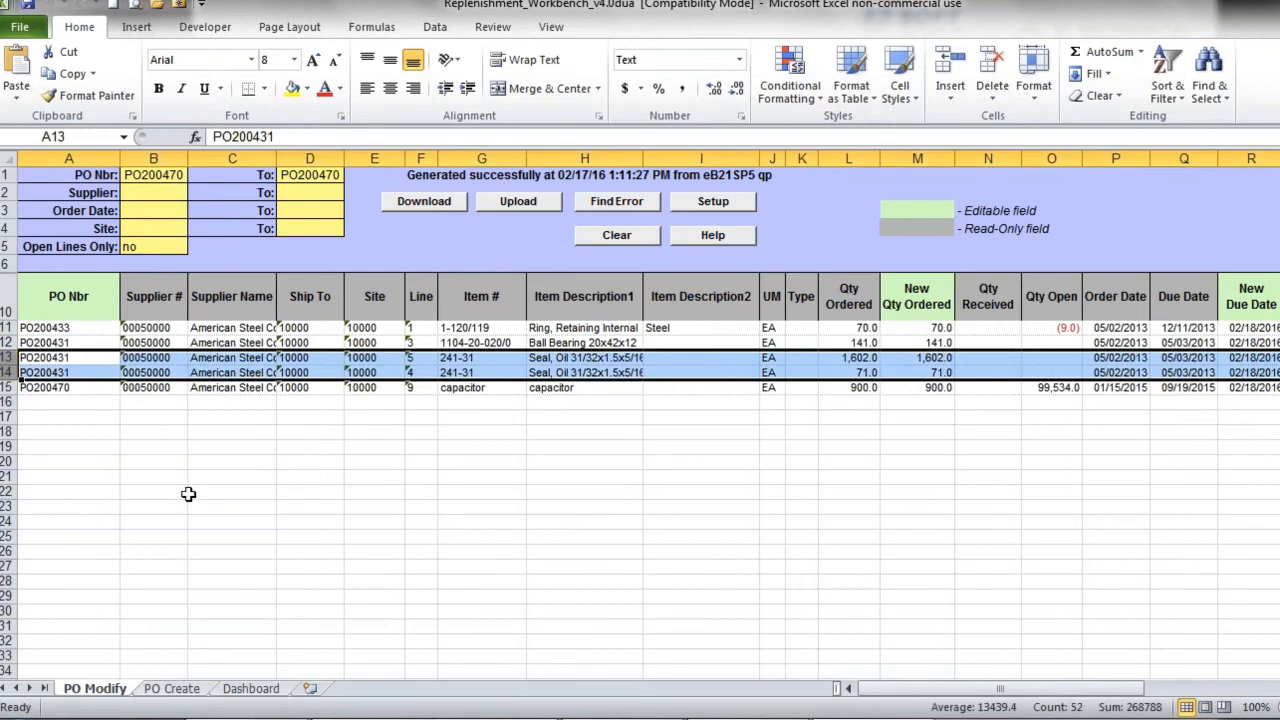
right_click(116, 362)
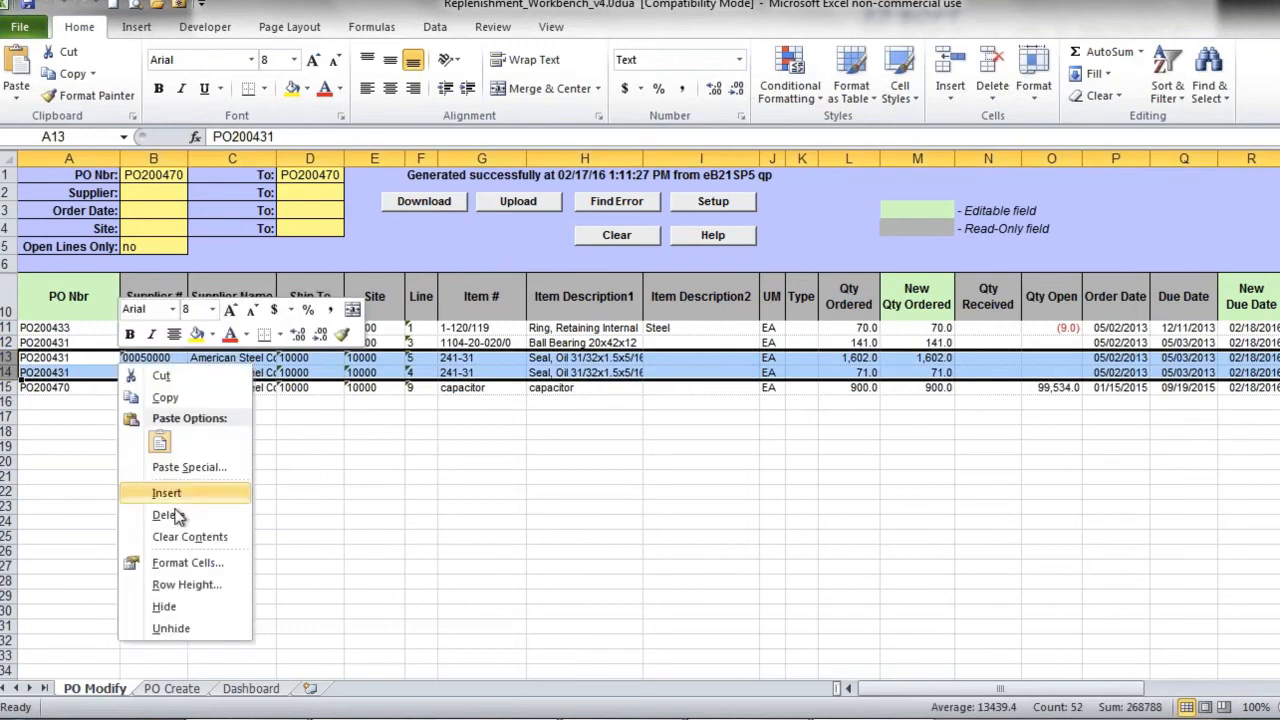
left_click(157, 516)
left_click(231, 461)
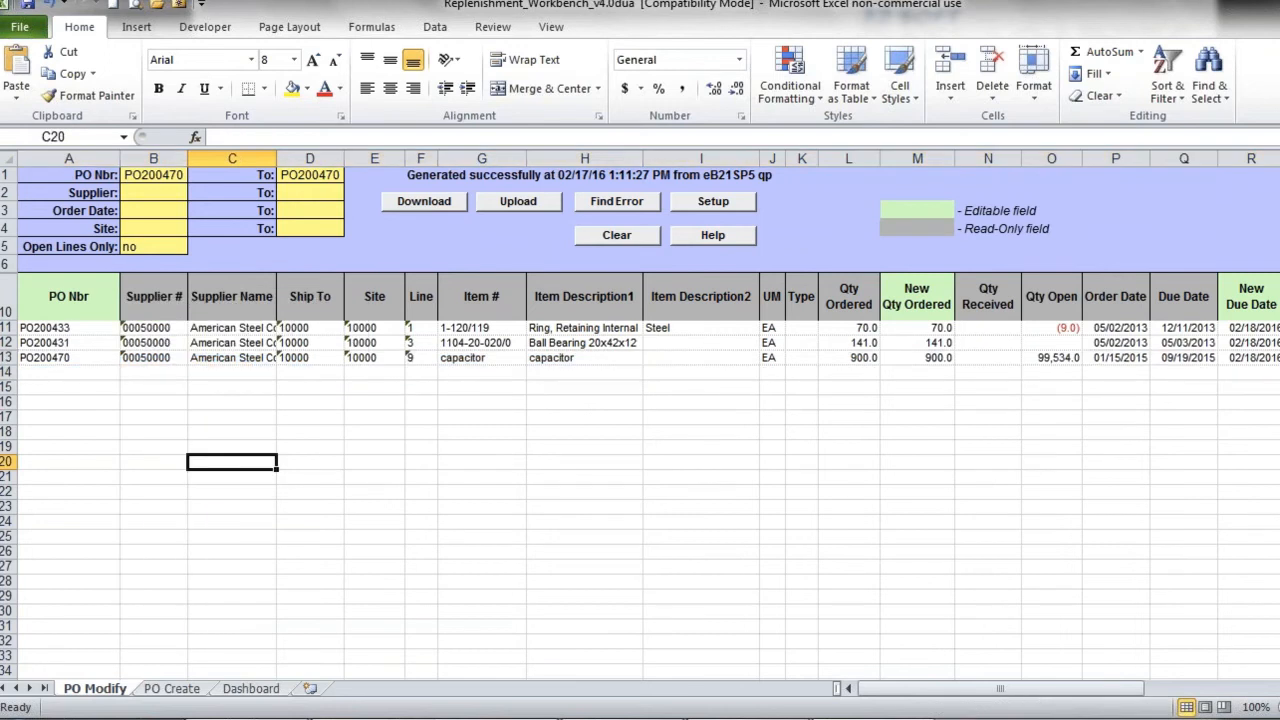
Upload the three remaining purchase order modification lines, close the status report and check each line's Upload Status
scroll(784, 462, "right", 5)
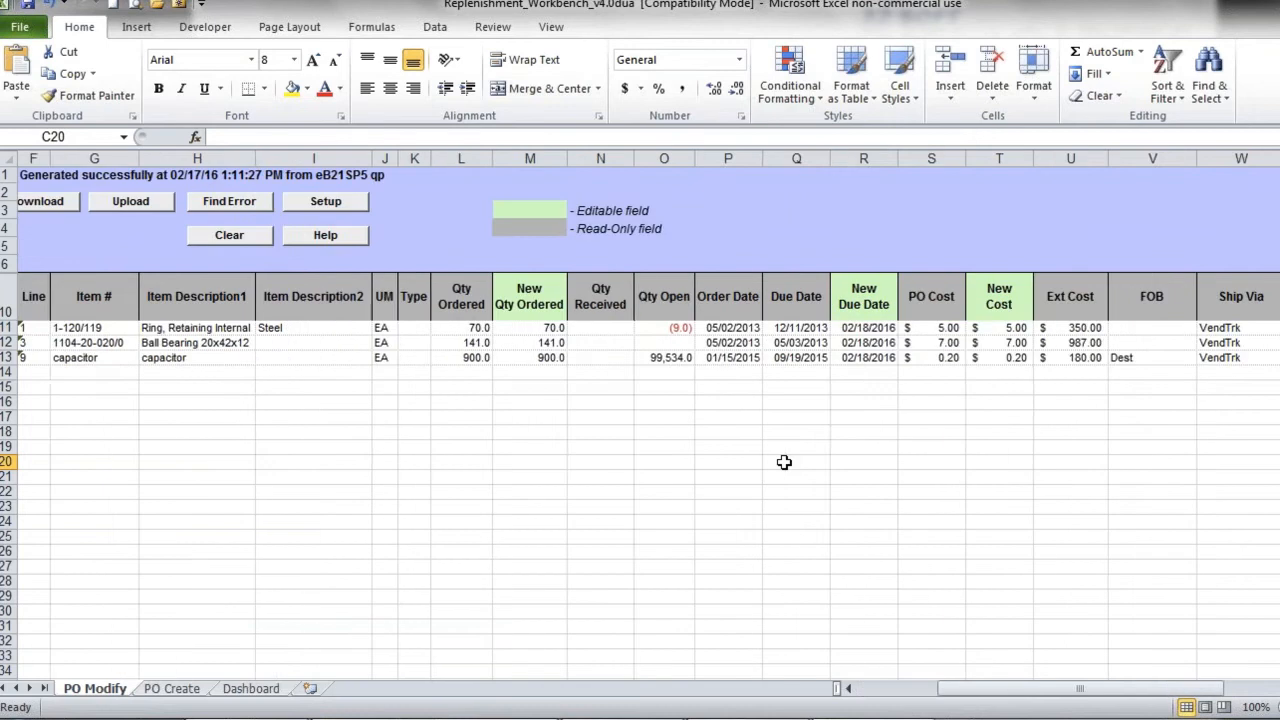
scroll(784, 462, "left", 5)
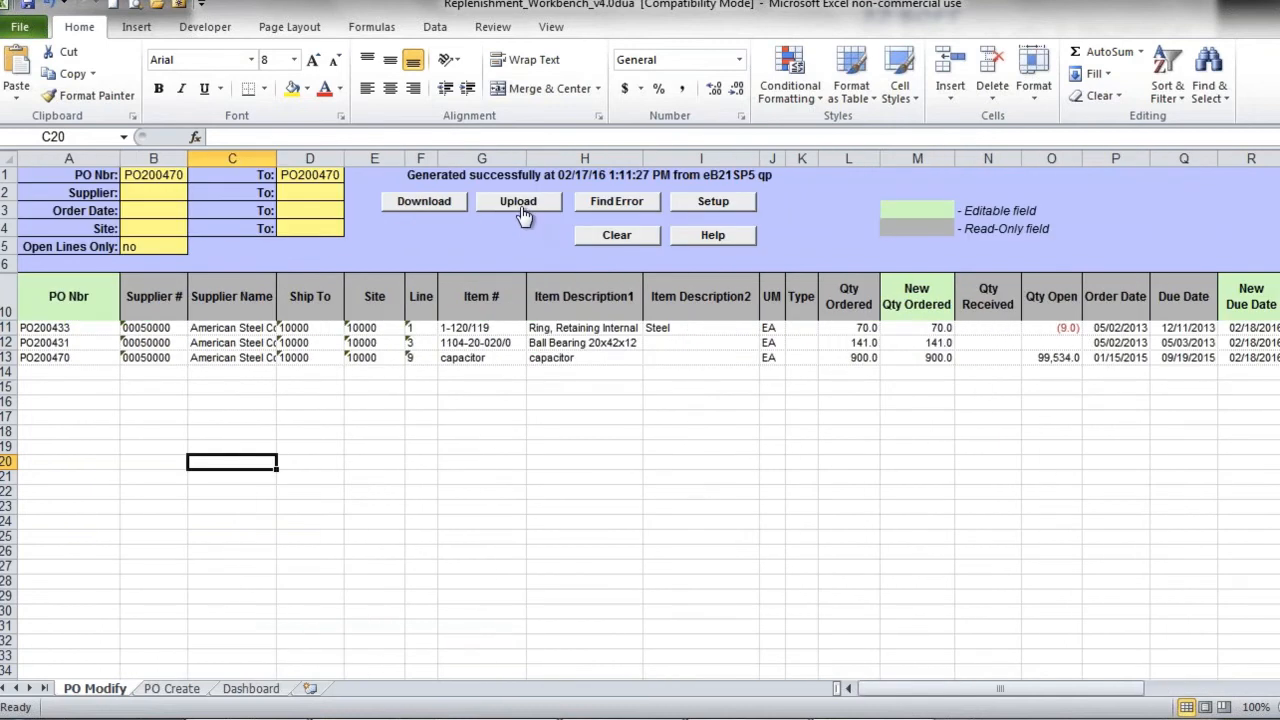
left_click(522, 214)
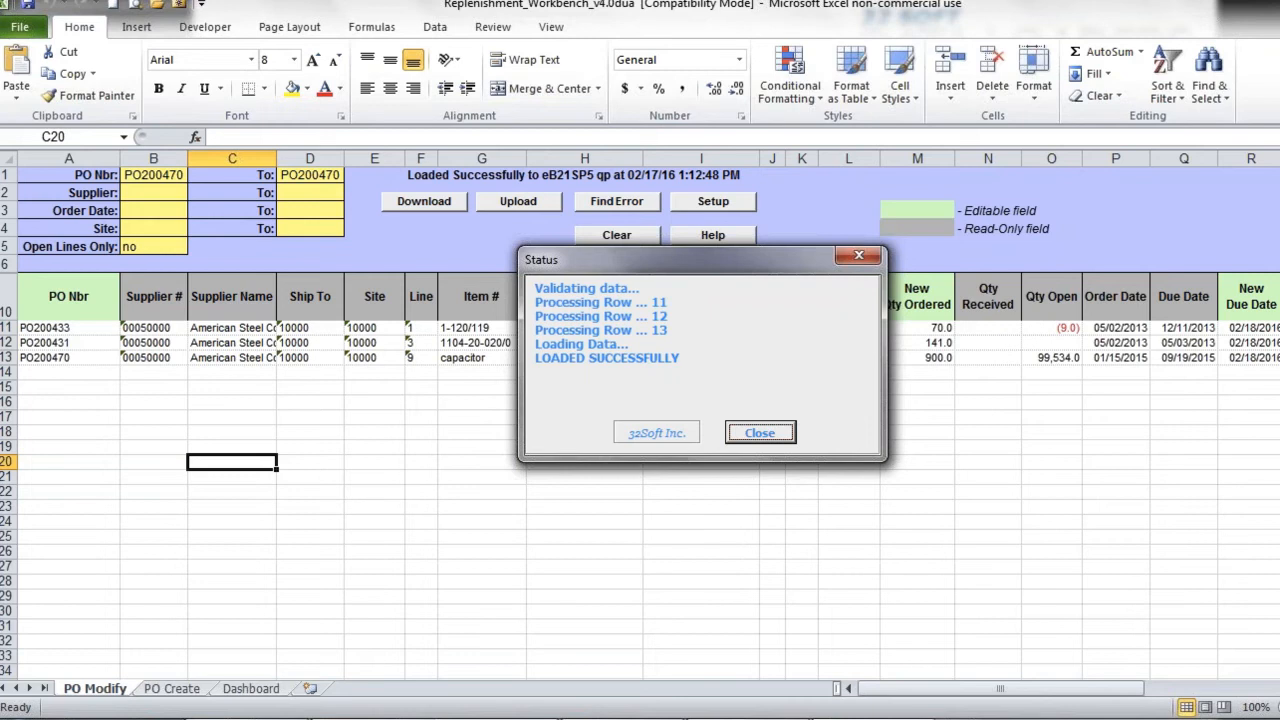
left_click(758, 433)
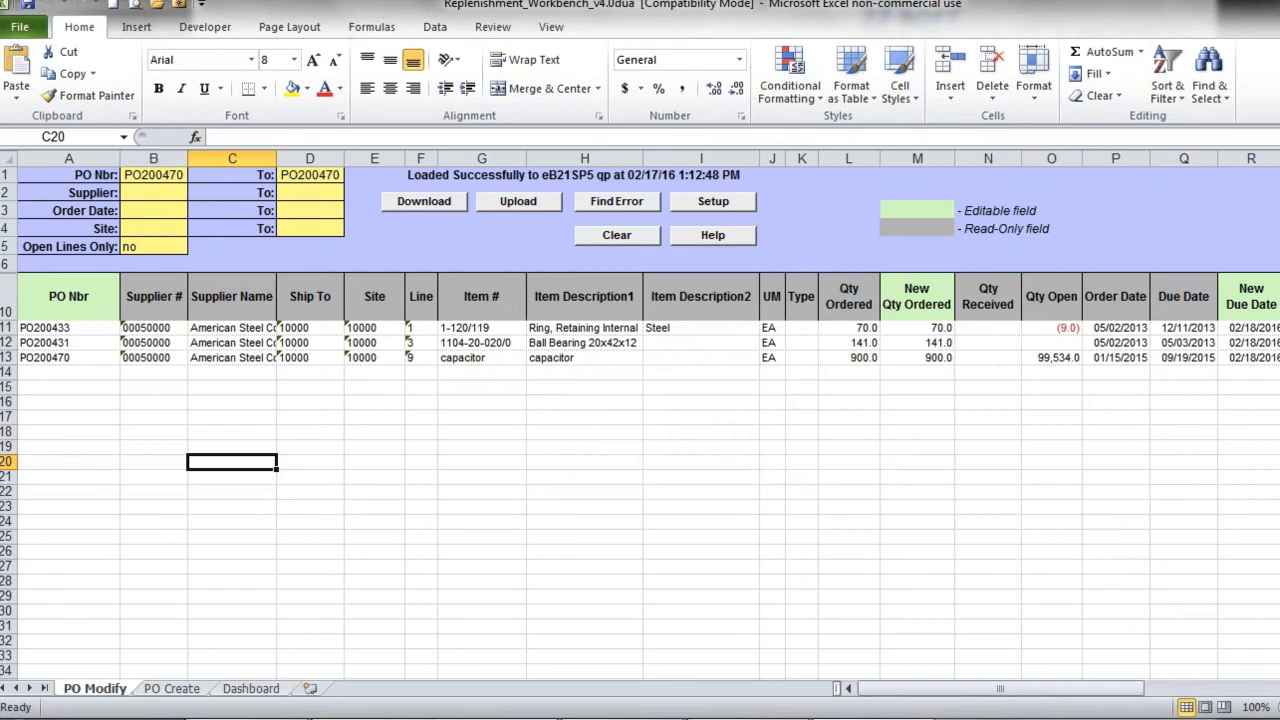
left_click(848, 688)
left_click(848, 688)
scroll(640, 430, "right", 8)
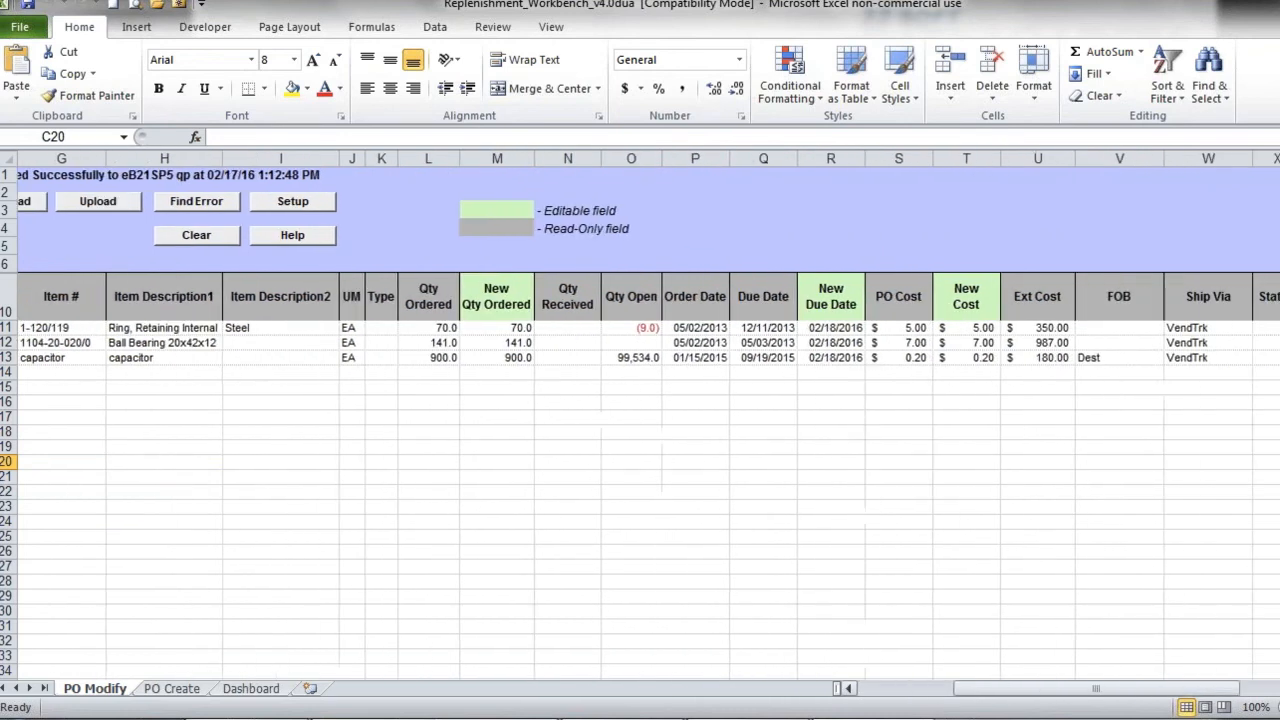
left_click_drag(1012, 331, 1012, 357)
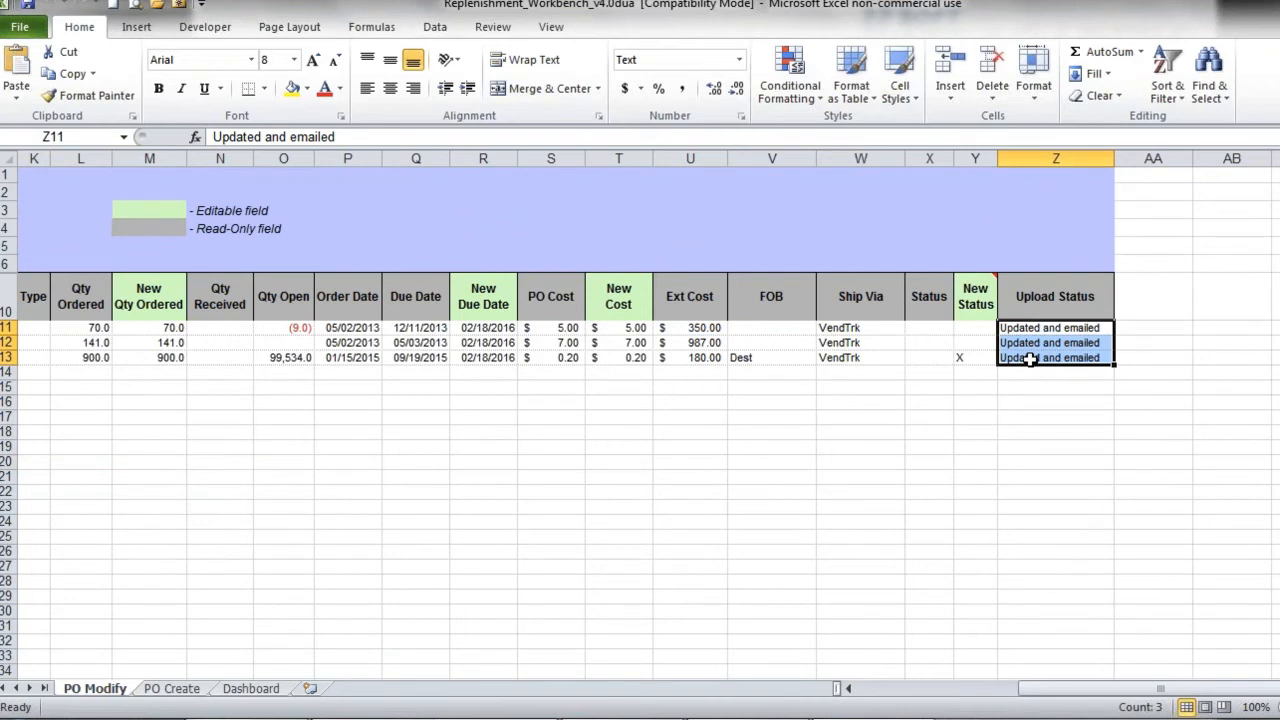
Switch to the PowerPoint slide show, view the updated purchase order e-mail, end the show and return to the PO Modify sheet
key("super+Tab")
key("super+Tab")
key("super+Tab")
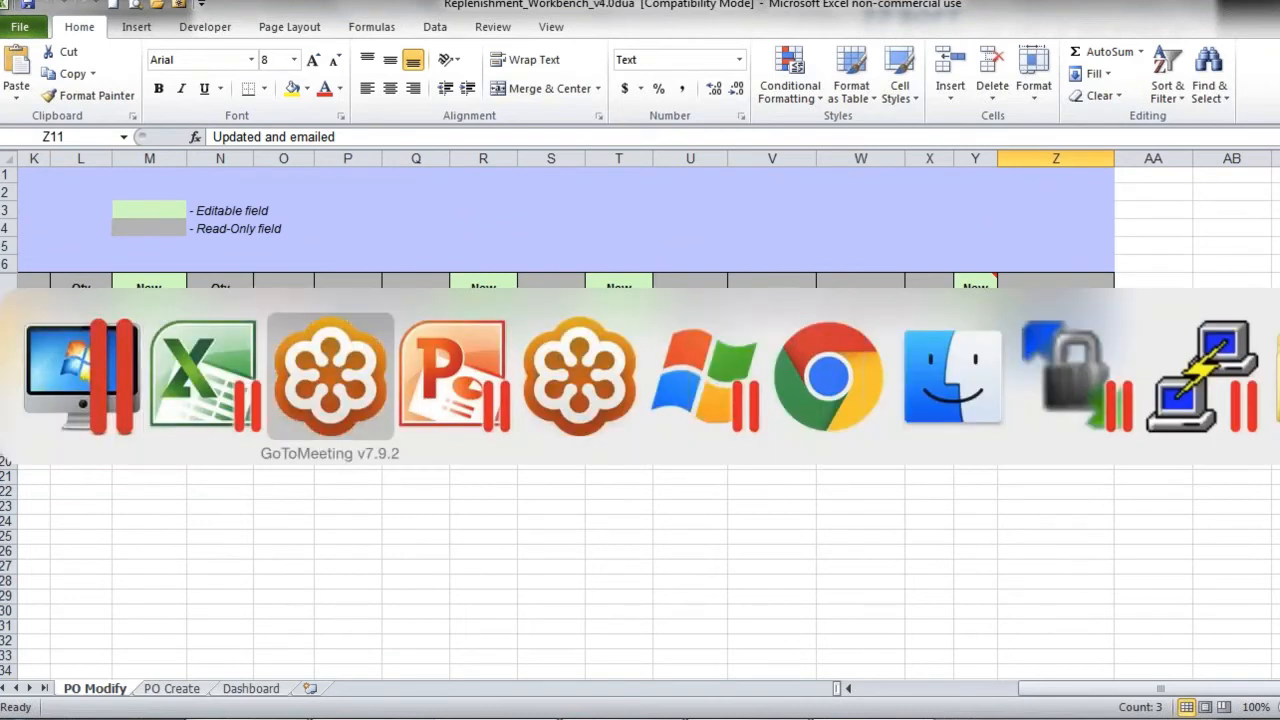
key("Right")
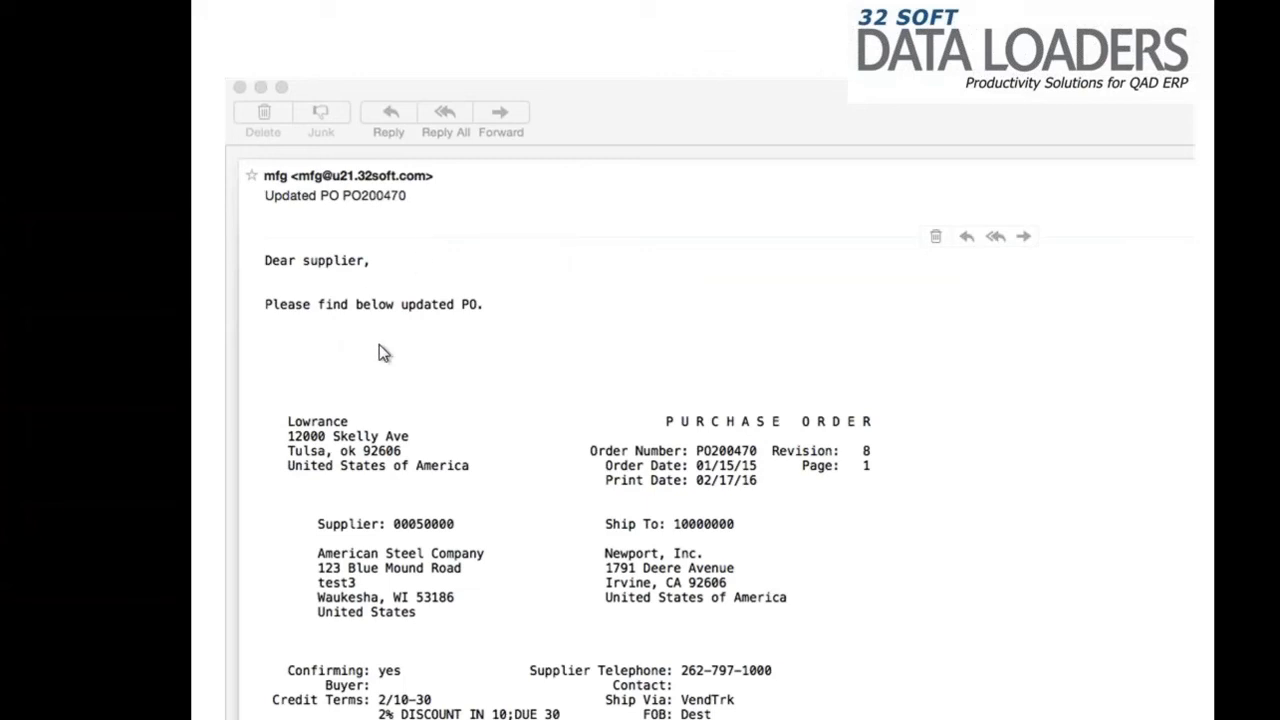
left_click(326, 662)
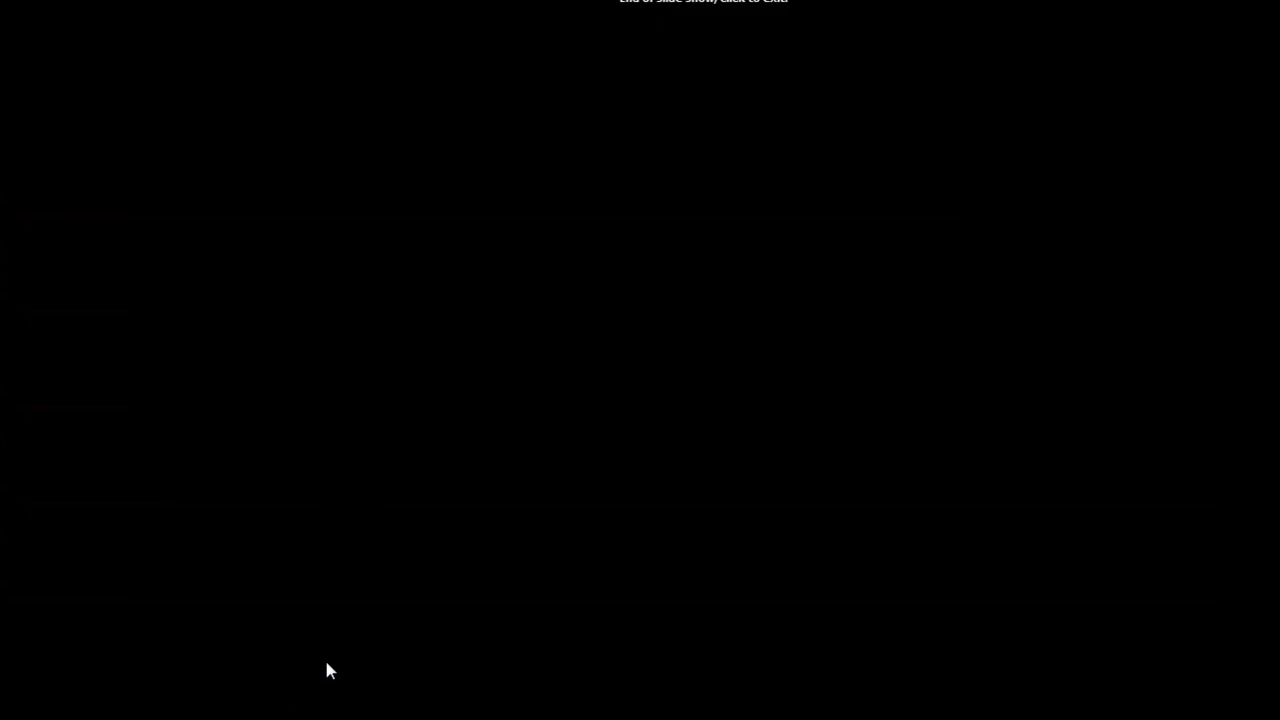
left_click(327, 663)
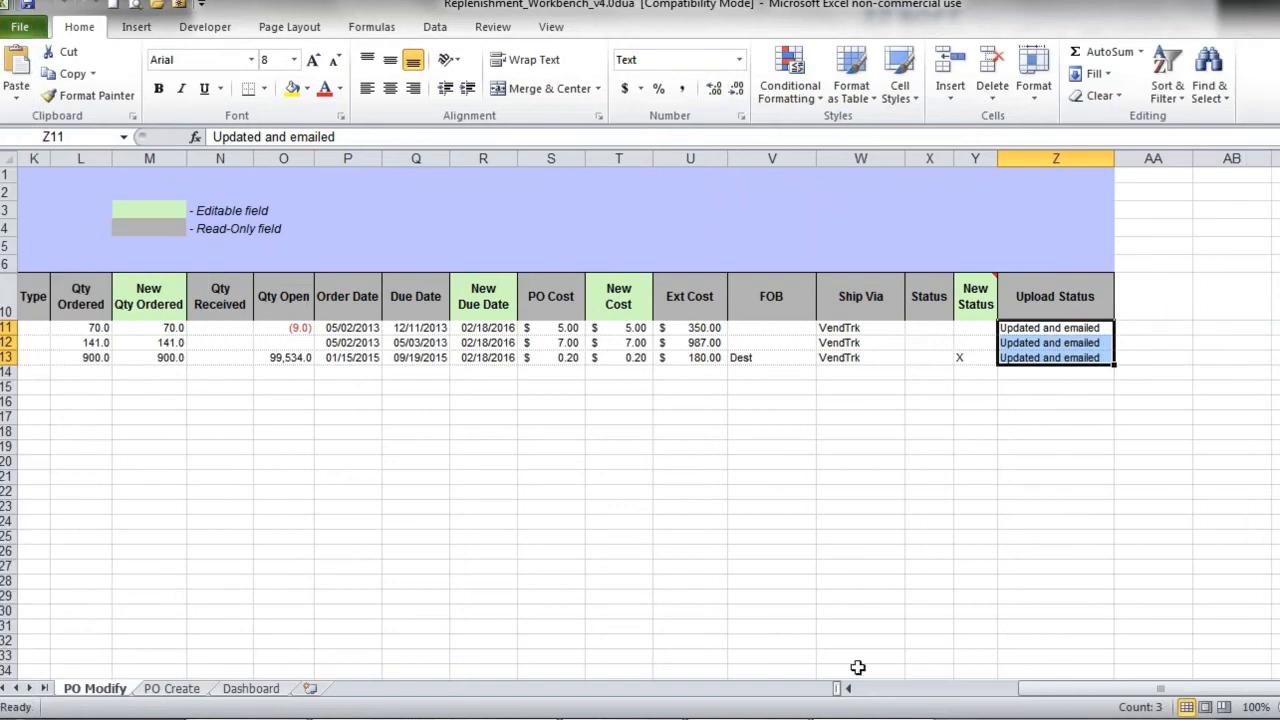
scroll(223, 520, "left", 10)
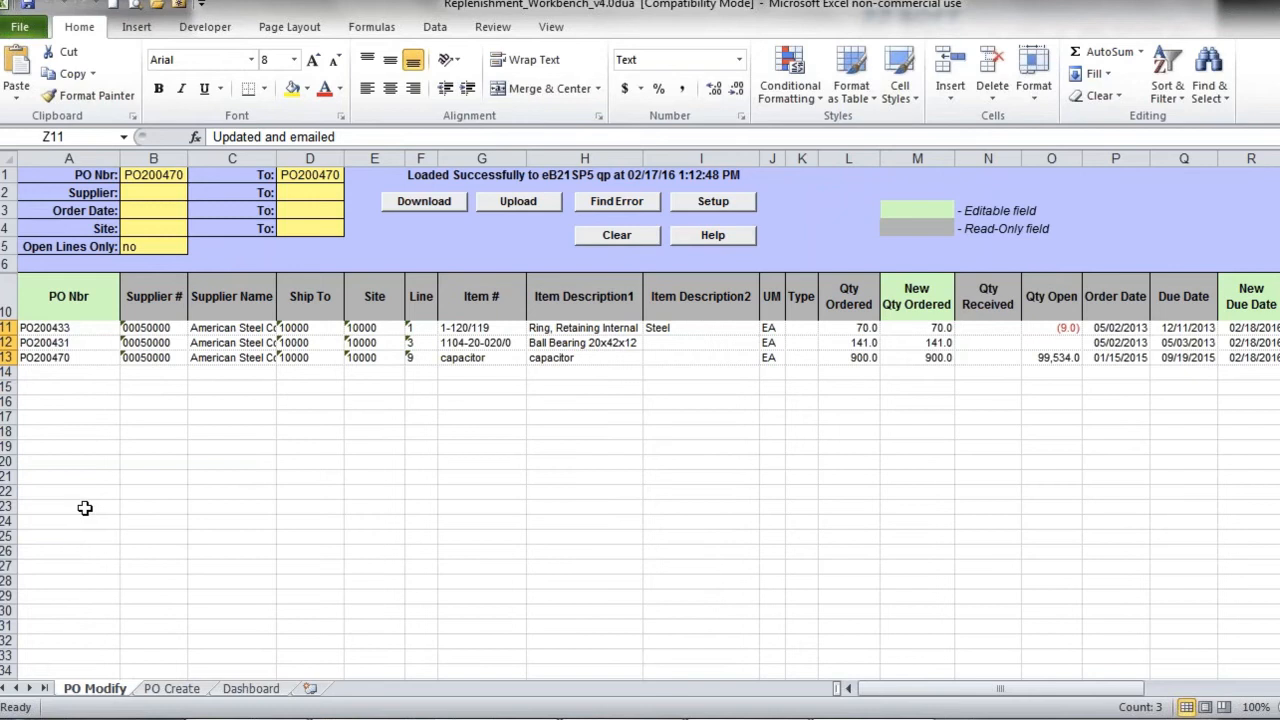
Validate the roller and spacer lines on the PO Create sheet and check their Unit Cost and Ext Cost values
left_click(179, 692)
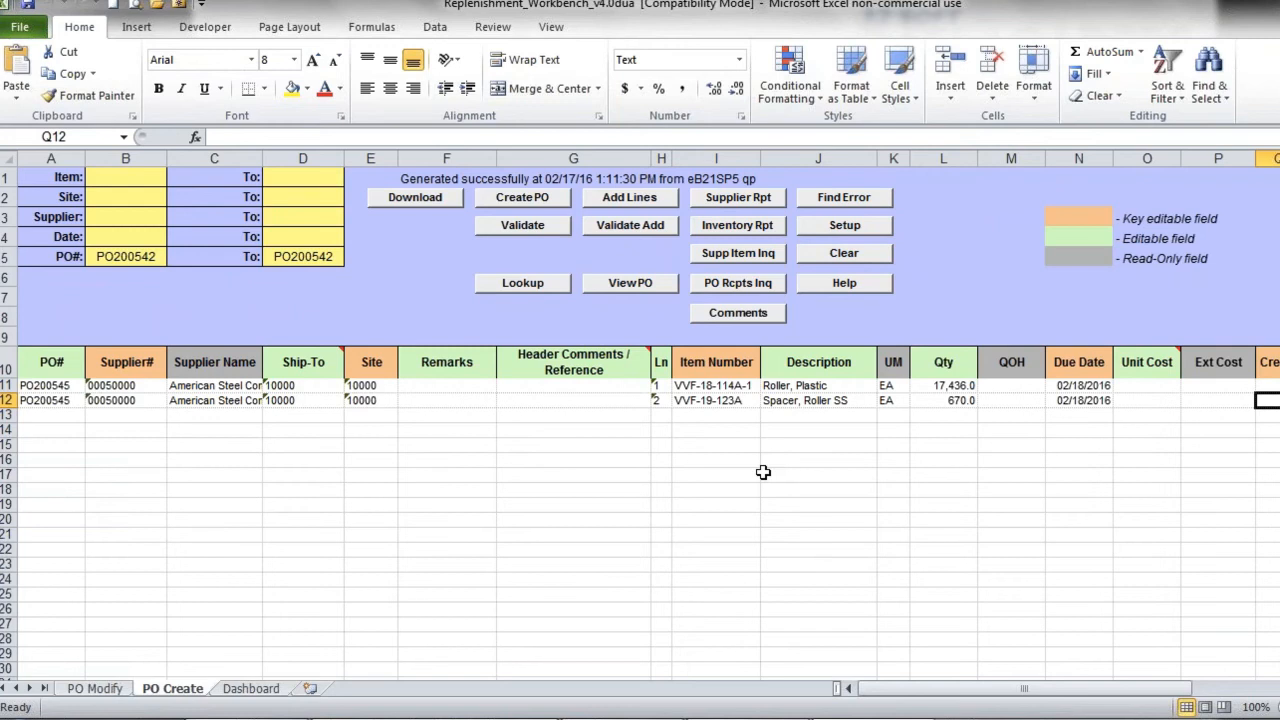
left_click(57, 363)
left_click(123, 363)
mouse_move(291, 366)
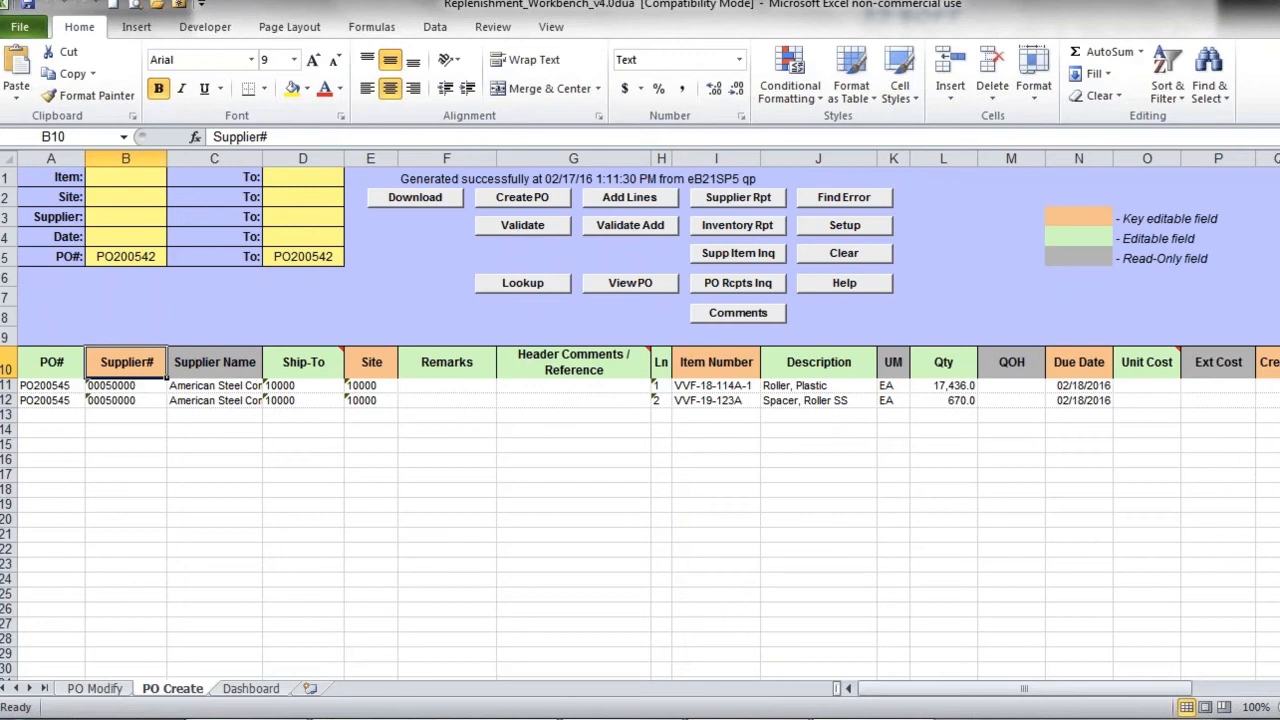
left_click(525, 222)
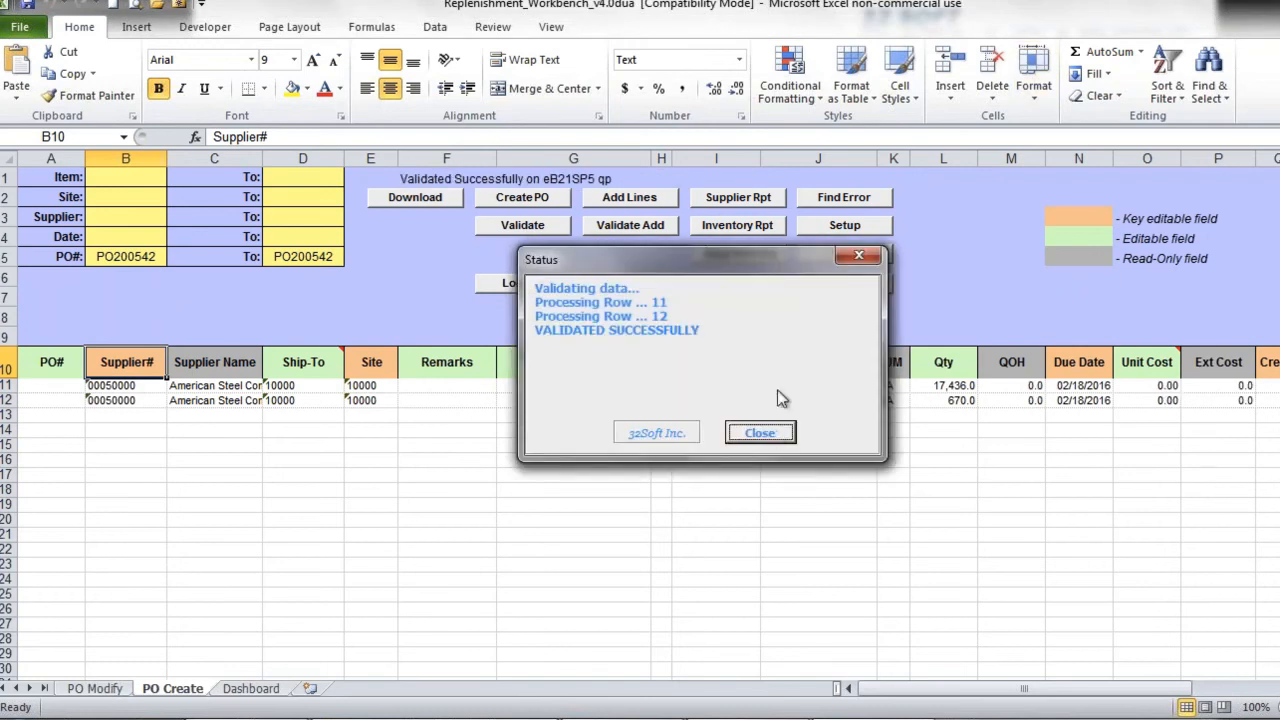
left_click(760, 433)
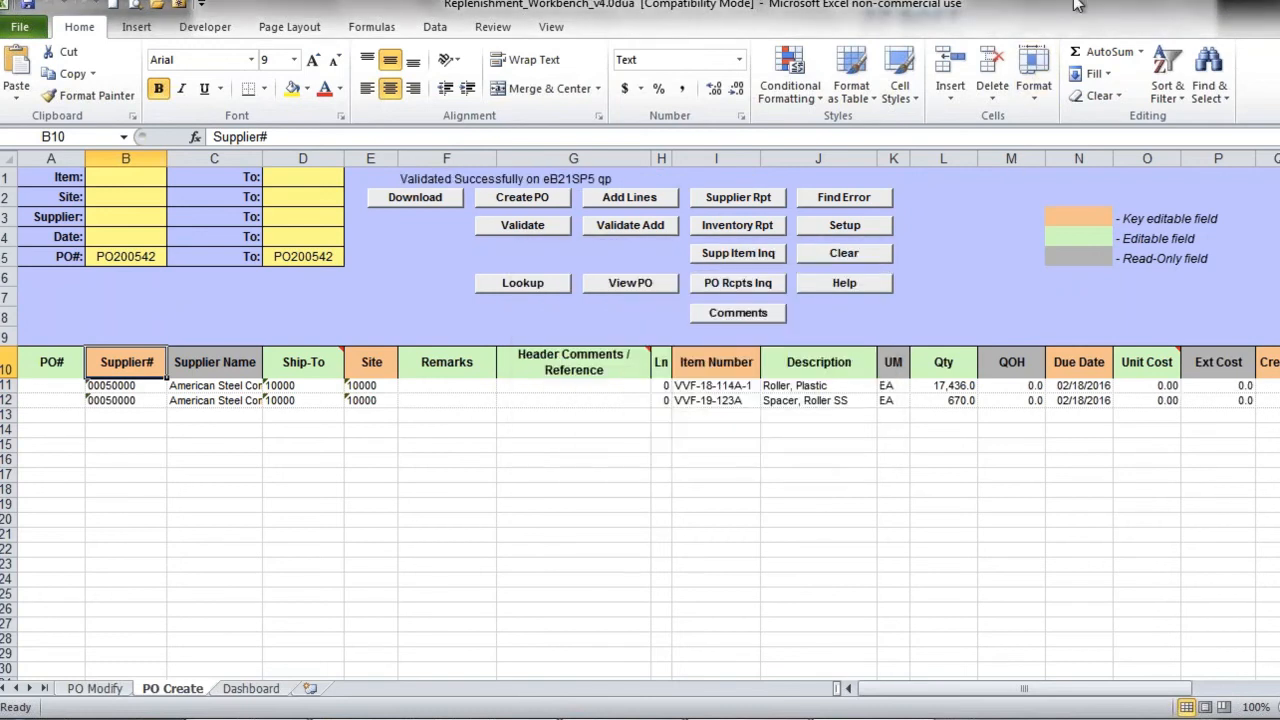
left_click(1161, 384)
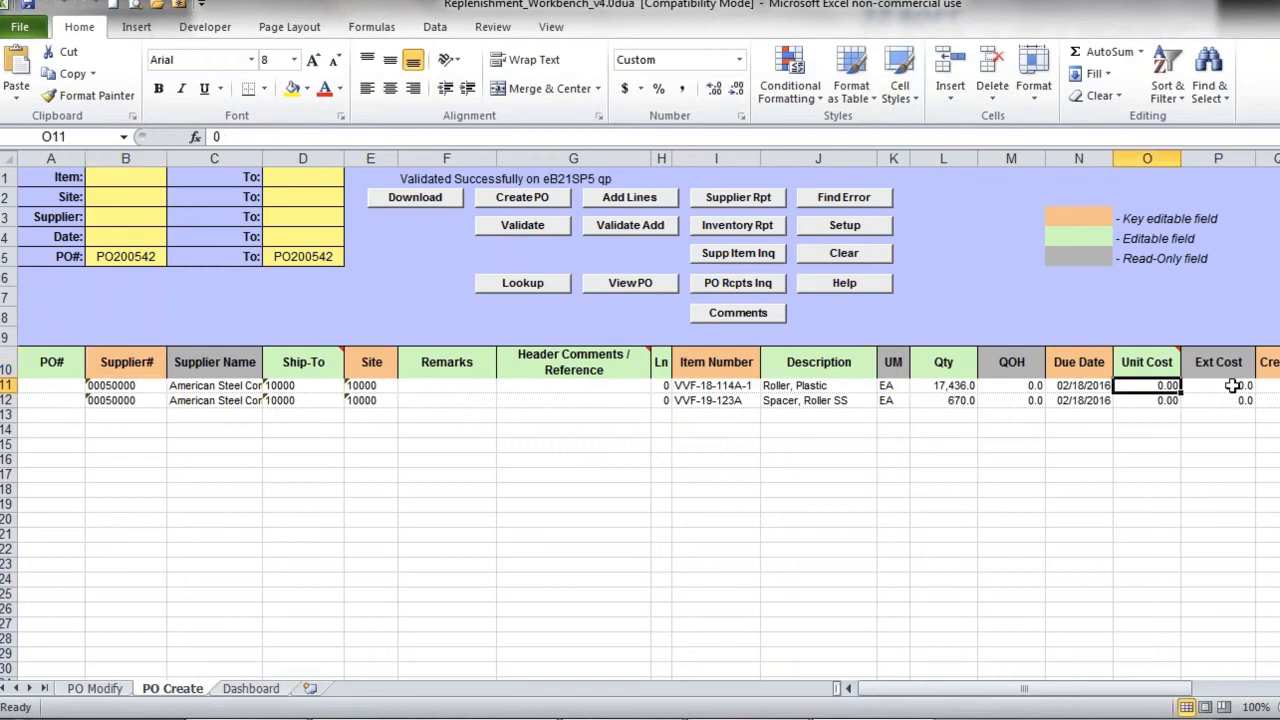
left_click(1233, 385)
left_click(1229, 402)
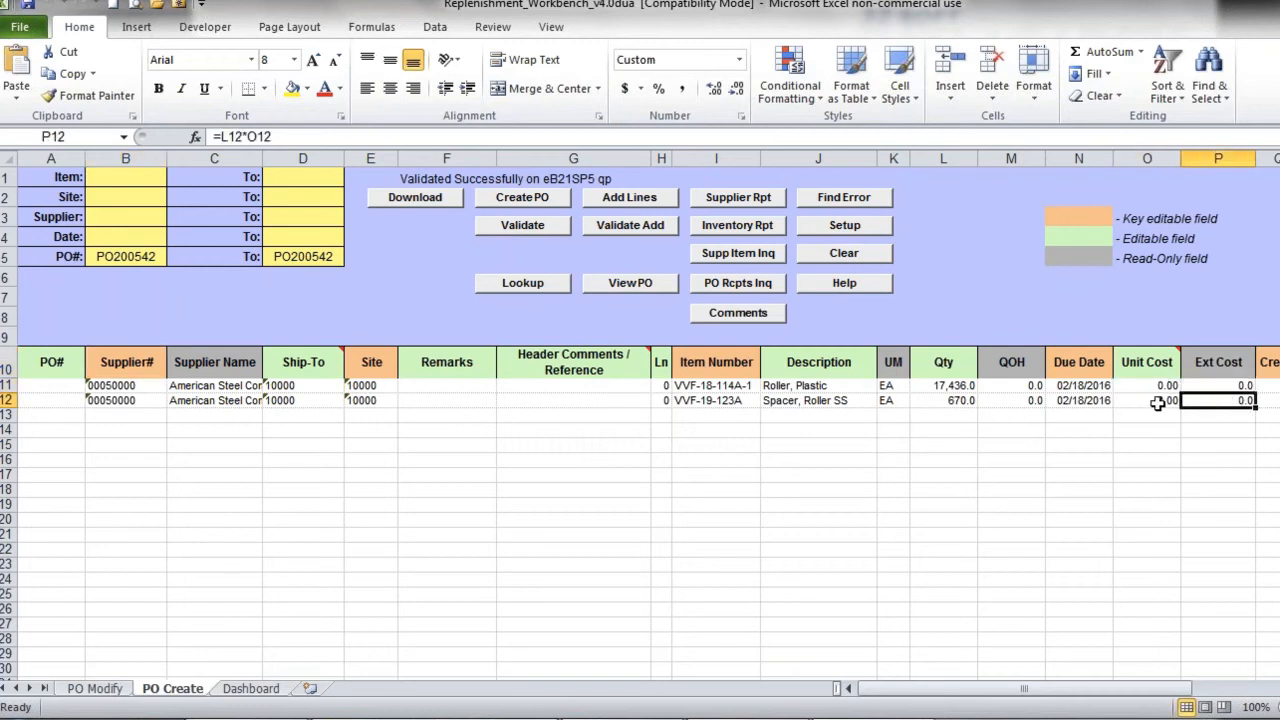
left_click(1155, 401)
left_click(1162, 386)
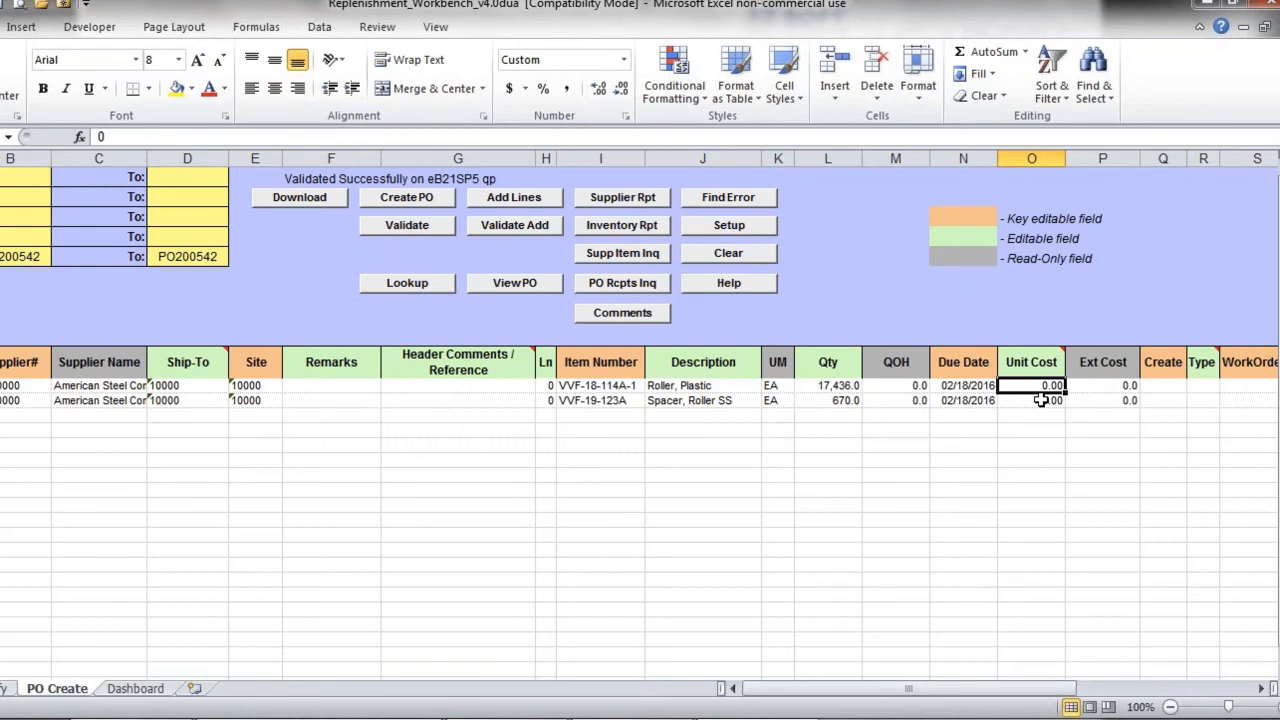
Set Create to y for the roller and spacer lines, create the purchase order and close the status report
left_click_drag(1160, 385, 1163, 400)
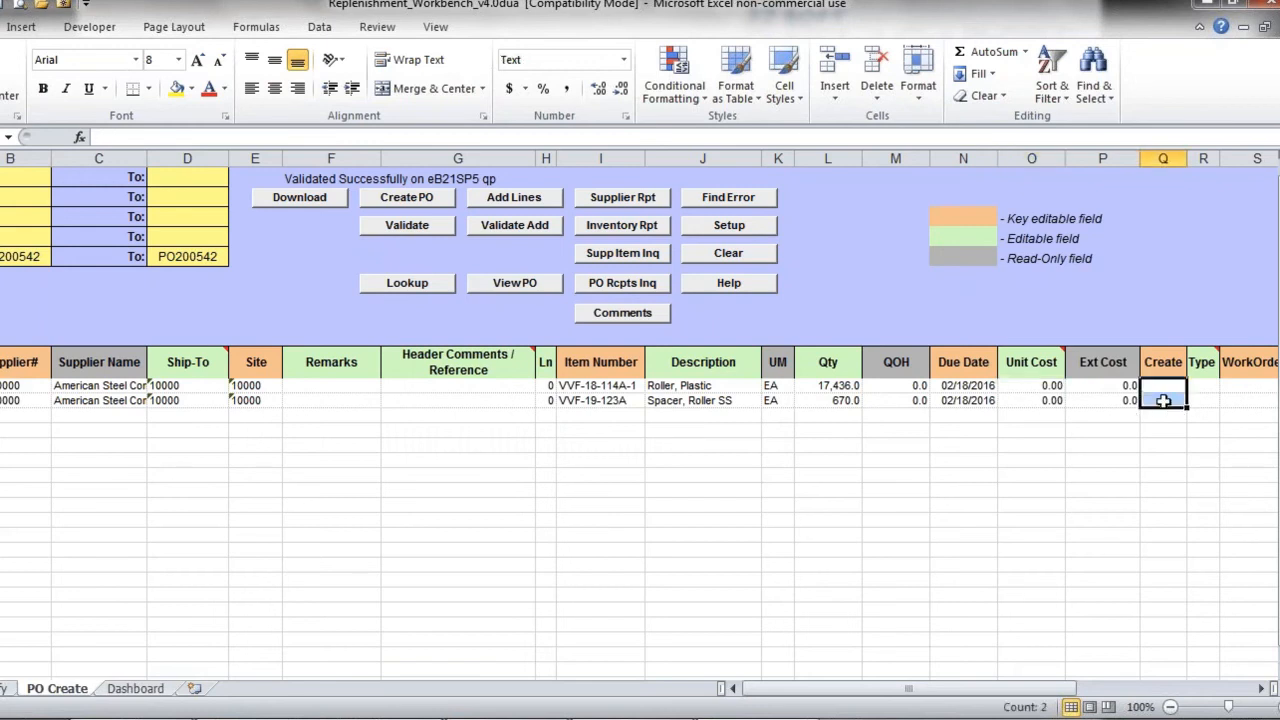
type("y")
key("ctrl+Return")
left_click(406, 199)
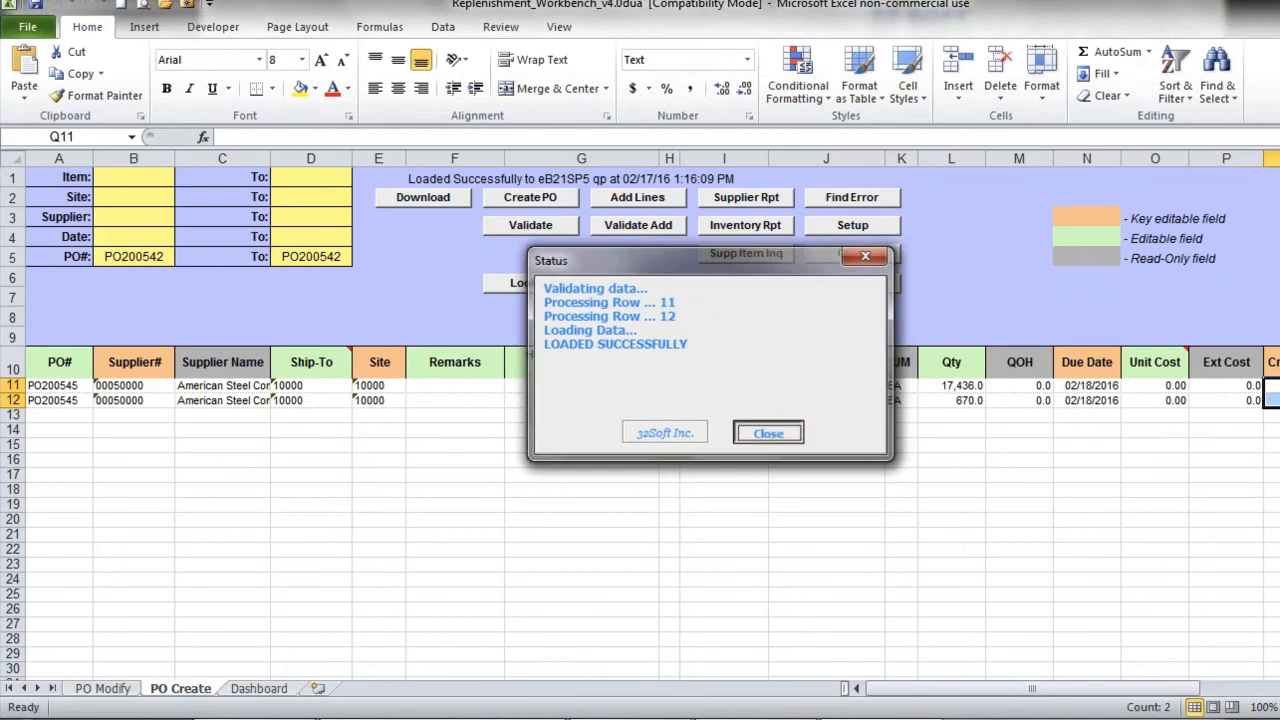
left_click(770, 436)
Check the PO numbers assigned to the two created lines and examine their remaining columns
left_click(47, 385)
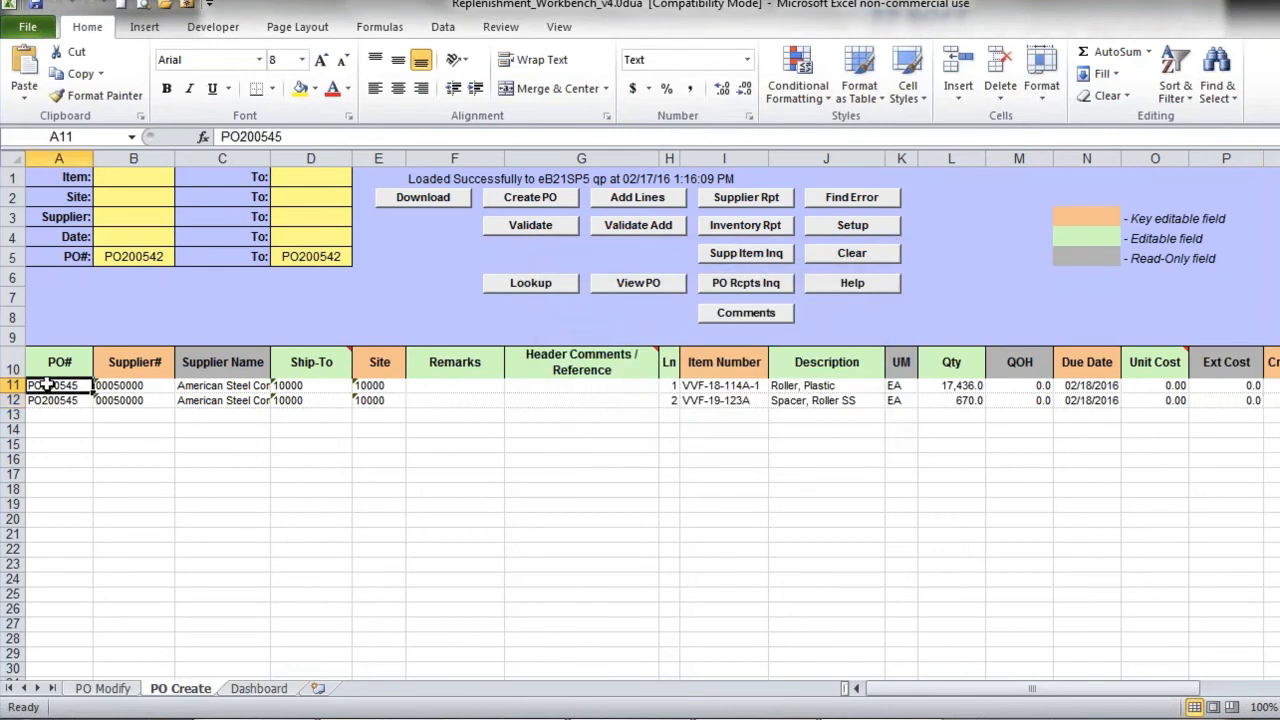
left_click(44, 399)
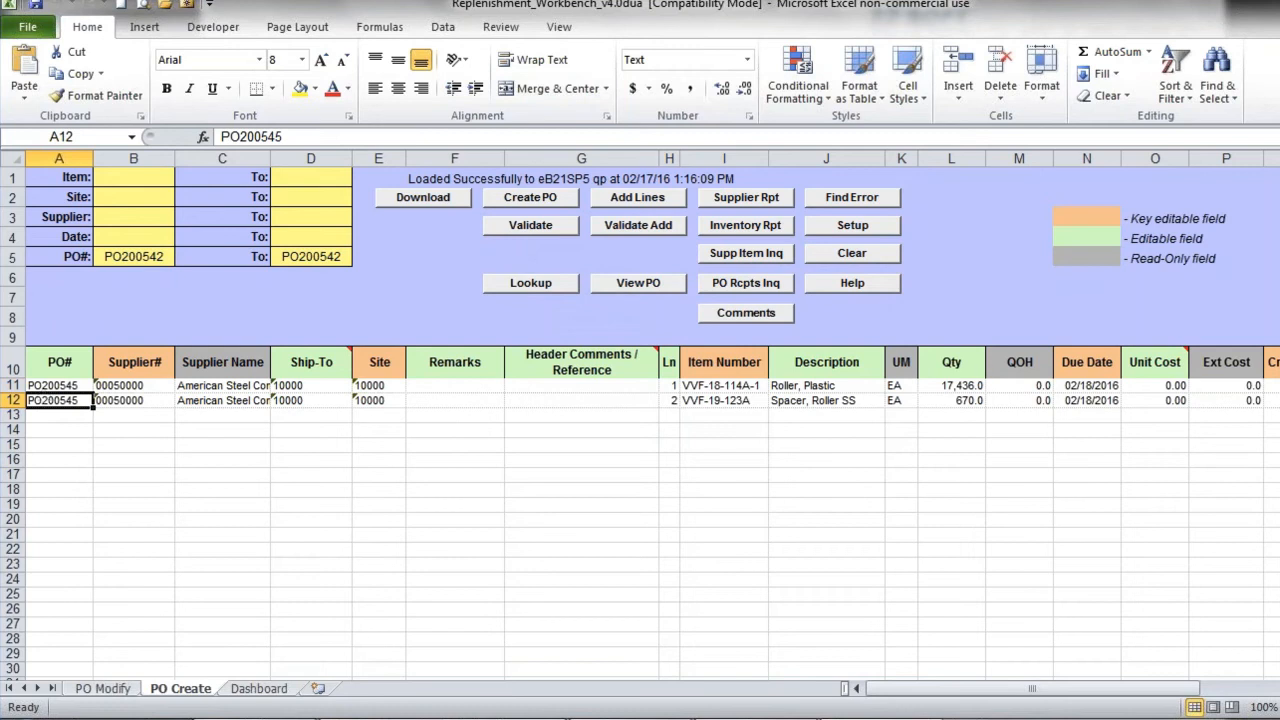
scroll(652, 422, "right", 8)
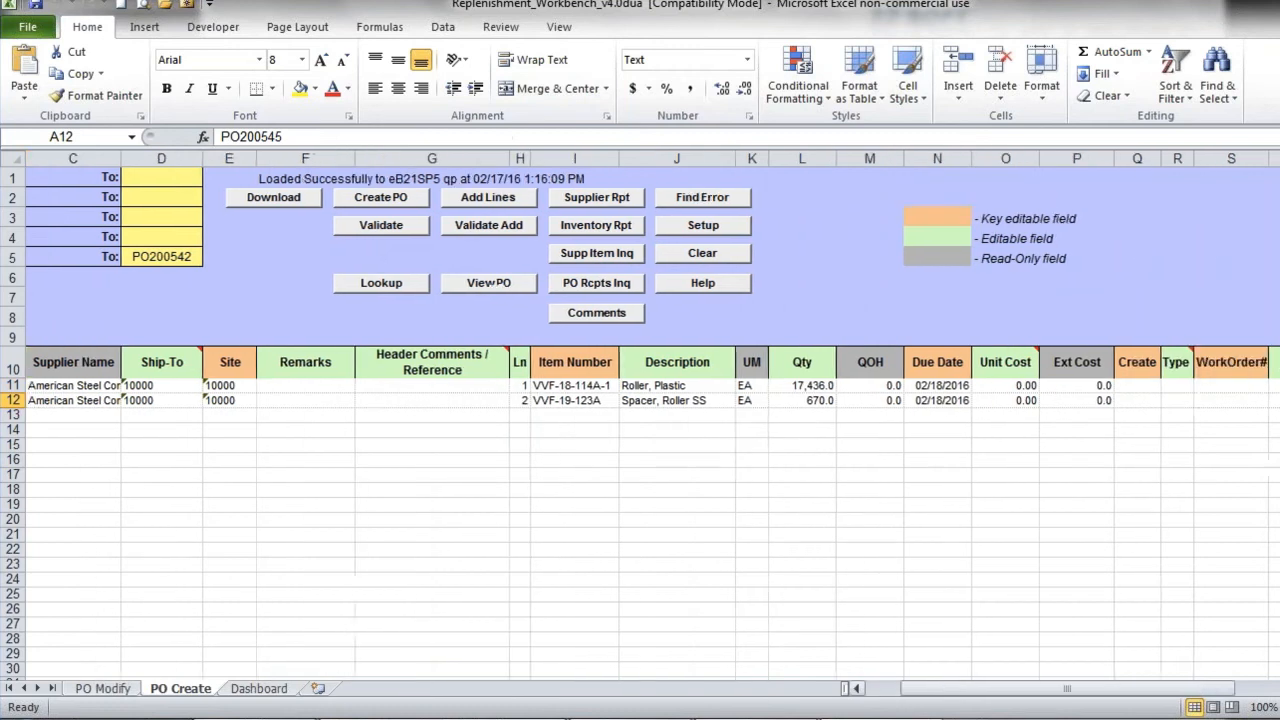
Check the Upload Status of the roller and spacer lines on the PO Create sheet
scroll(1212, 387, "right", 1)
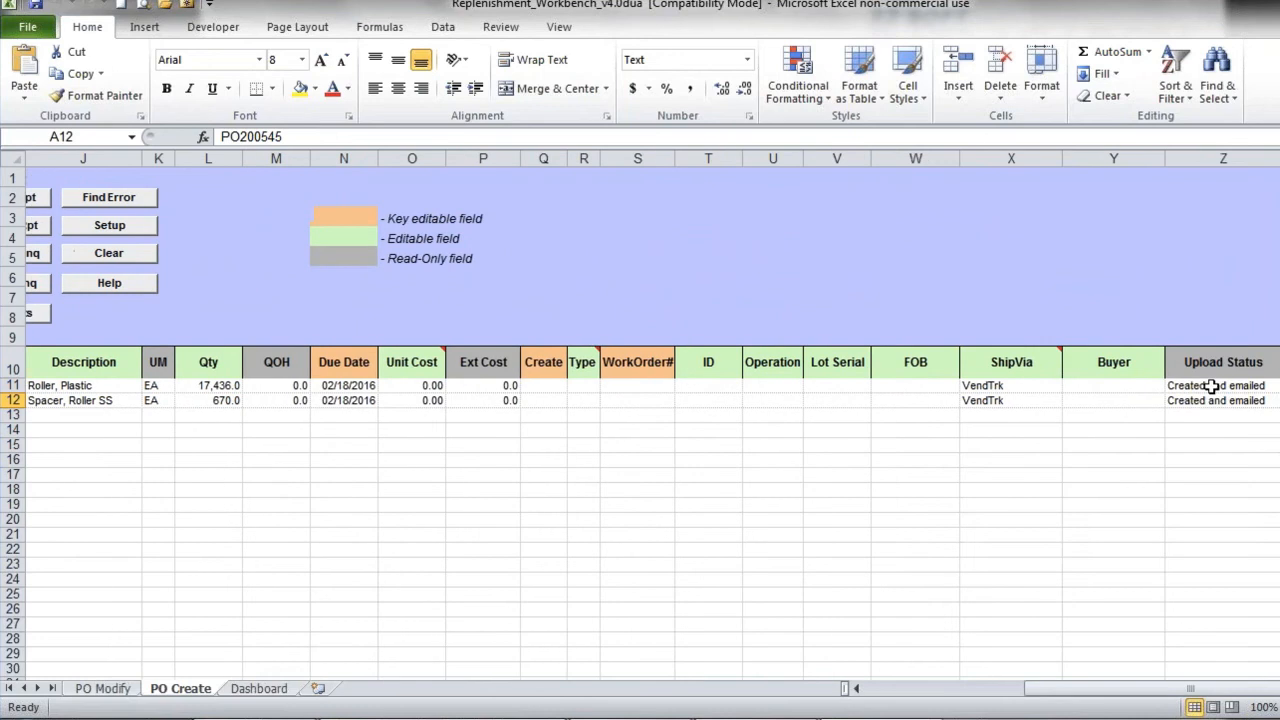
left_click(1212, 386)
left_click(1213, 401)
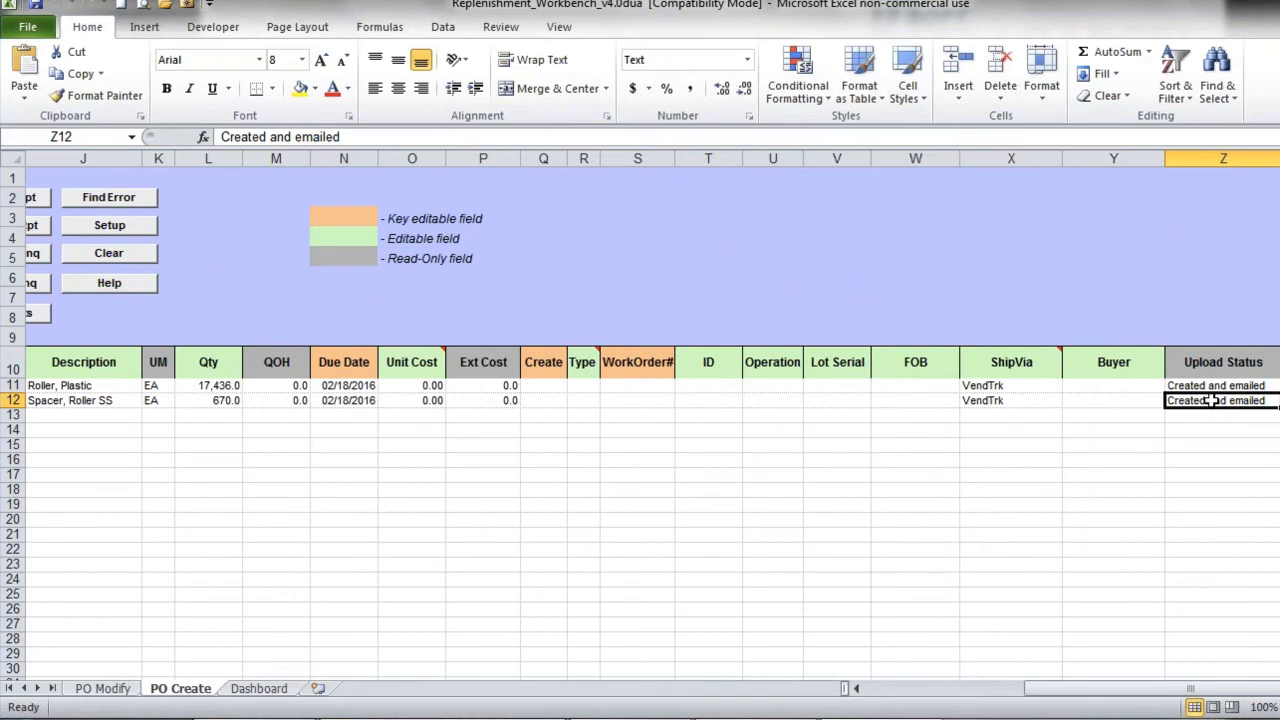
left_click(1213, 386)
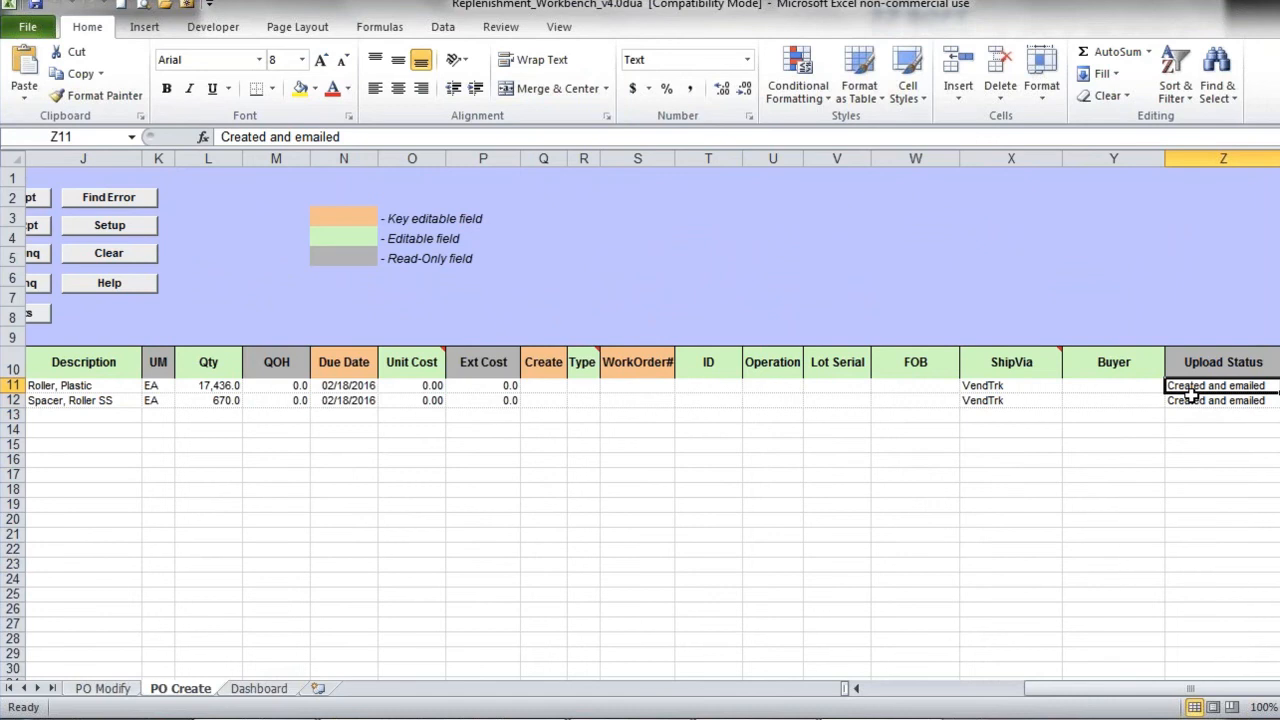
scroll(817, 463, "left", 5)
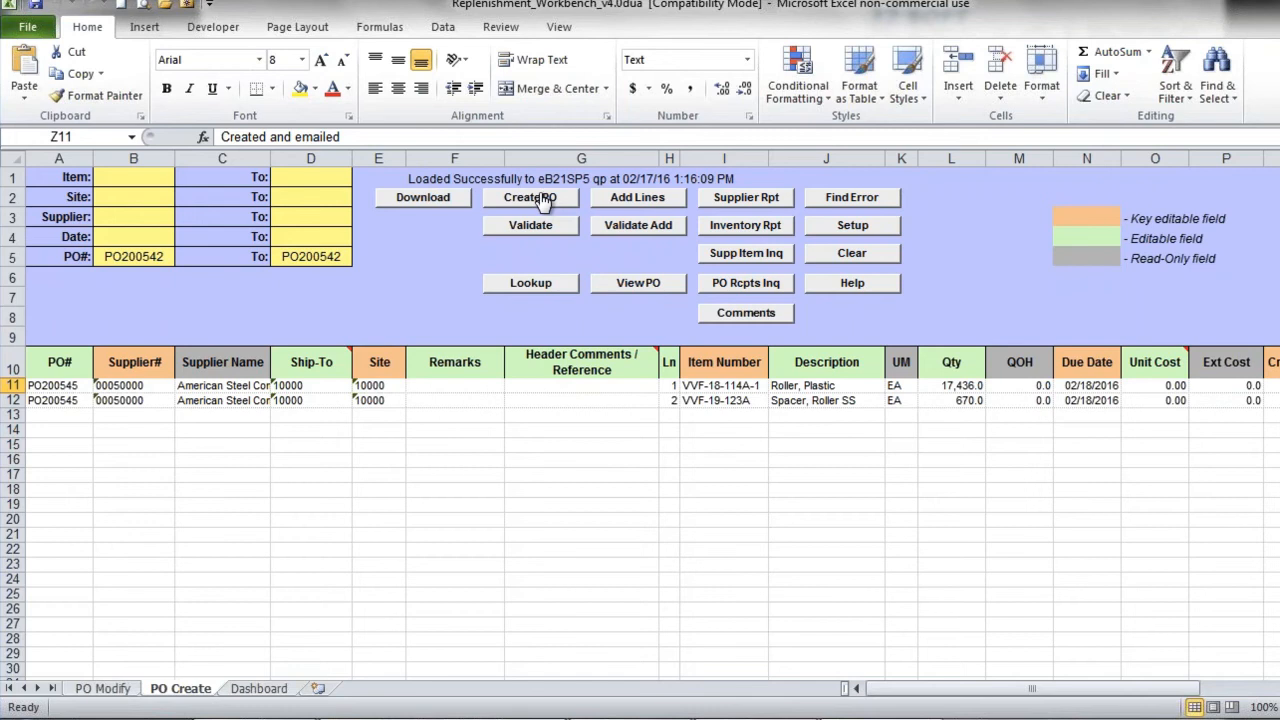
View the purchase order print for the newly created roller line, read through its line items and close the output
left_click(68, 385)
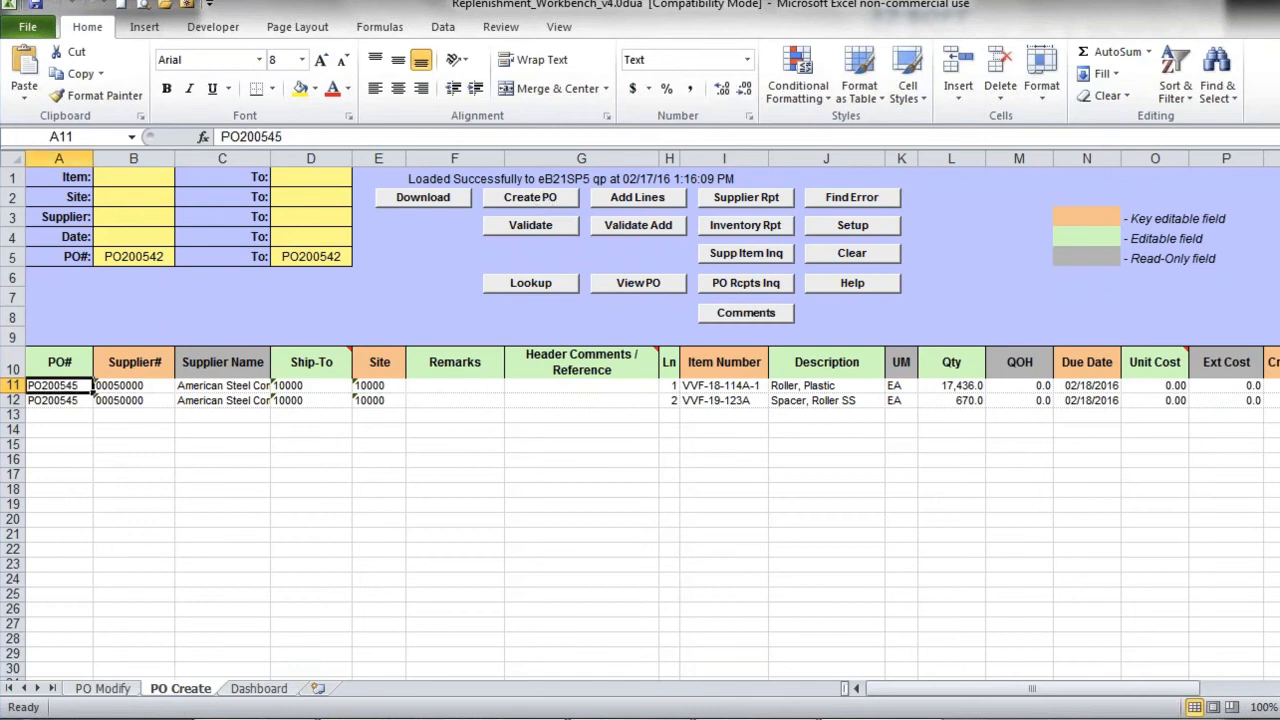
left_click(651, 283)
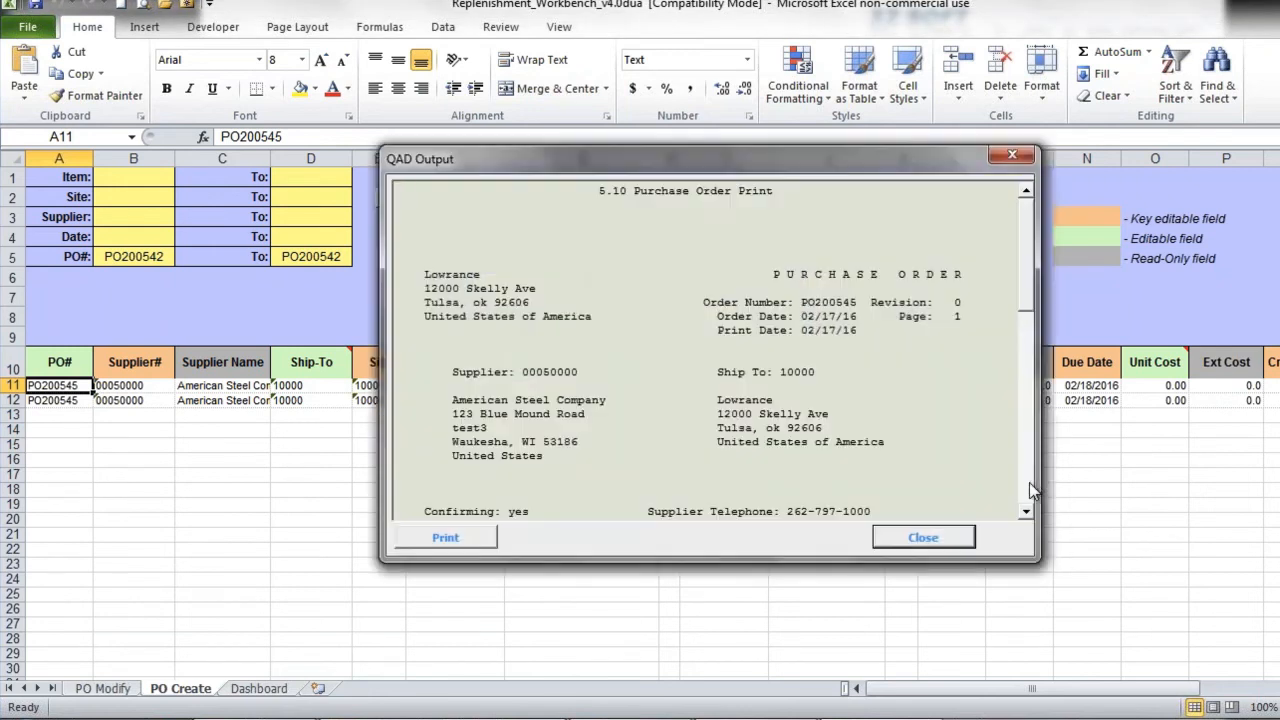
left_click(1029, 482)
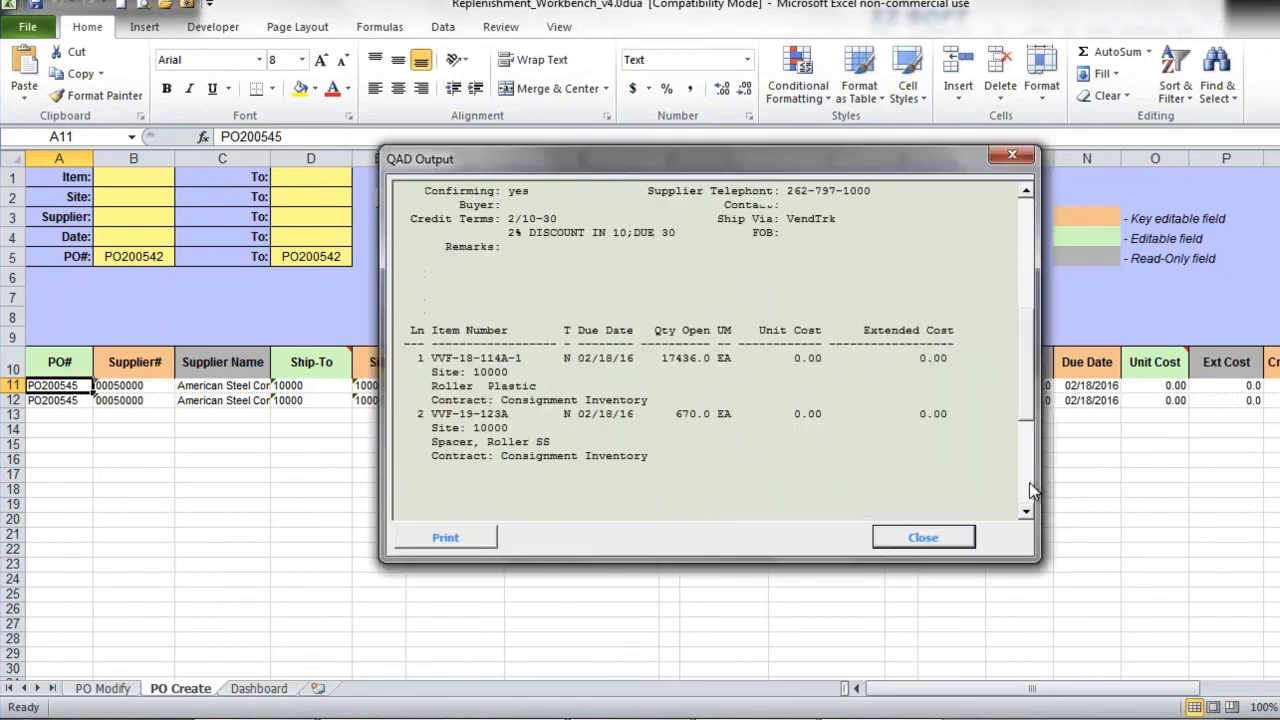
left_click(1025, 262)
left_click(910, 540)
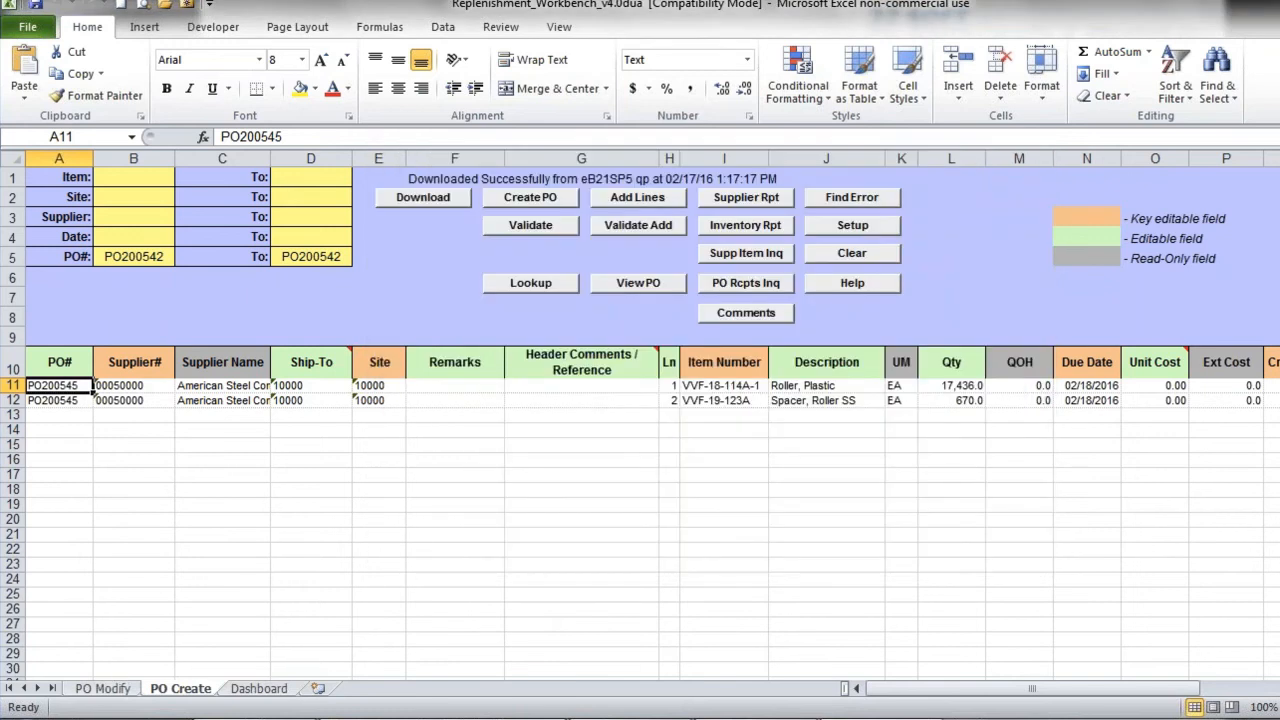
Glance at the PO Modify sheet, then clear the PO Create lines and download the purchase order given in the PO# range
left_click(103, 688)
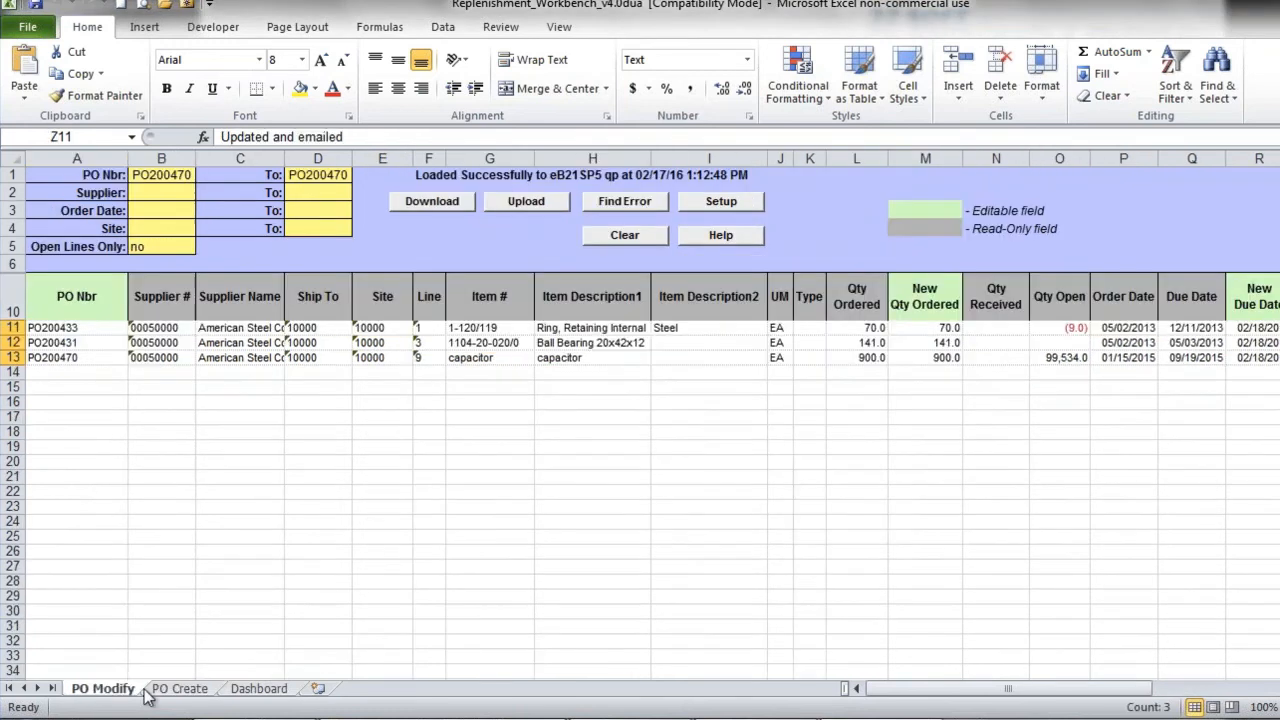
left_click(180, 688)
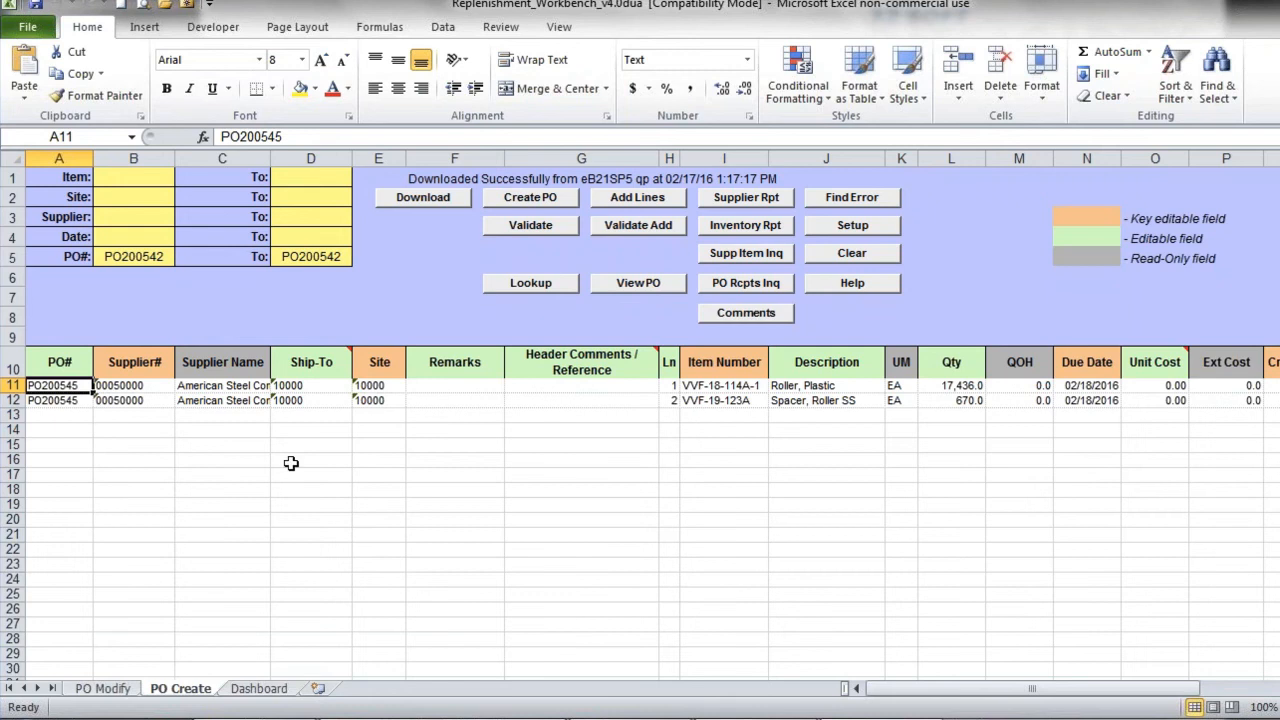
left_click(880, 256)
left_click(114, 258)
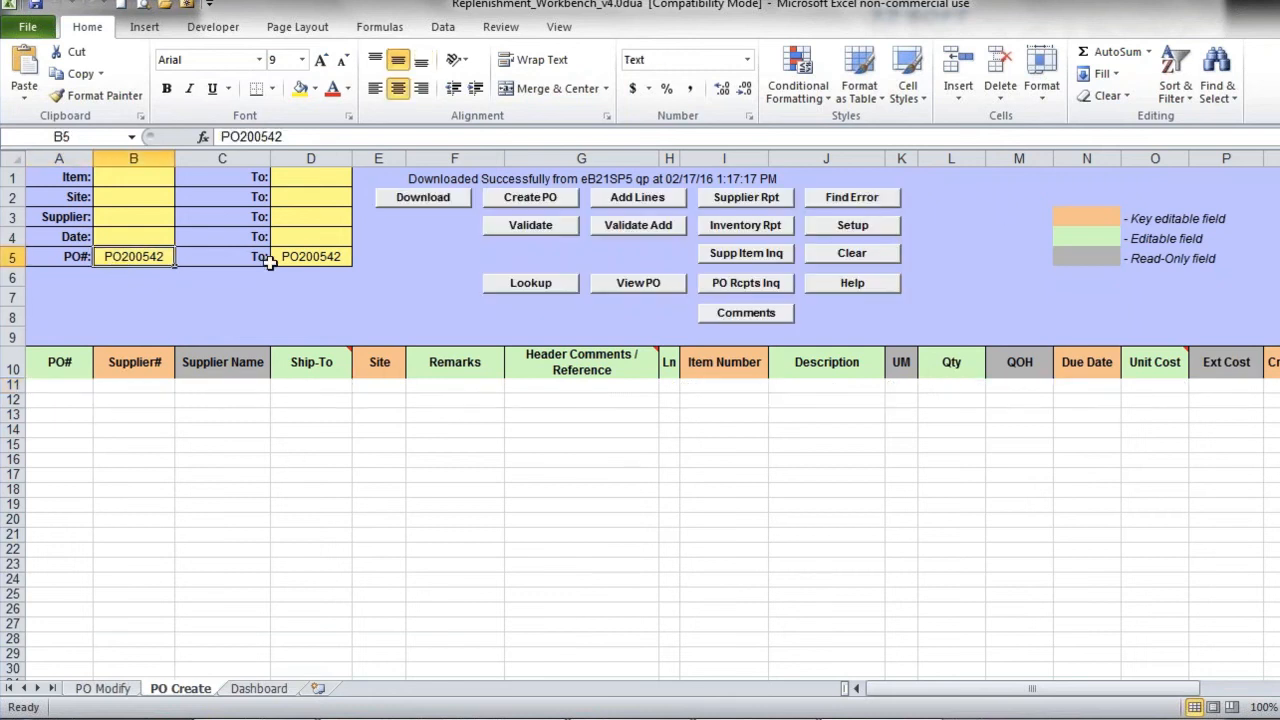
left_click(309, 257)
left_click(445, 196)
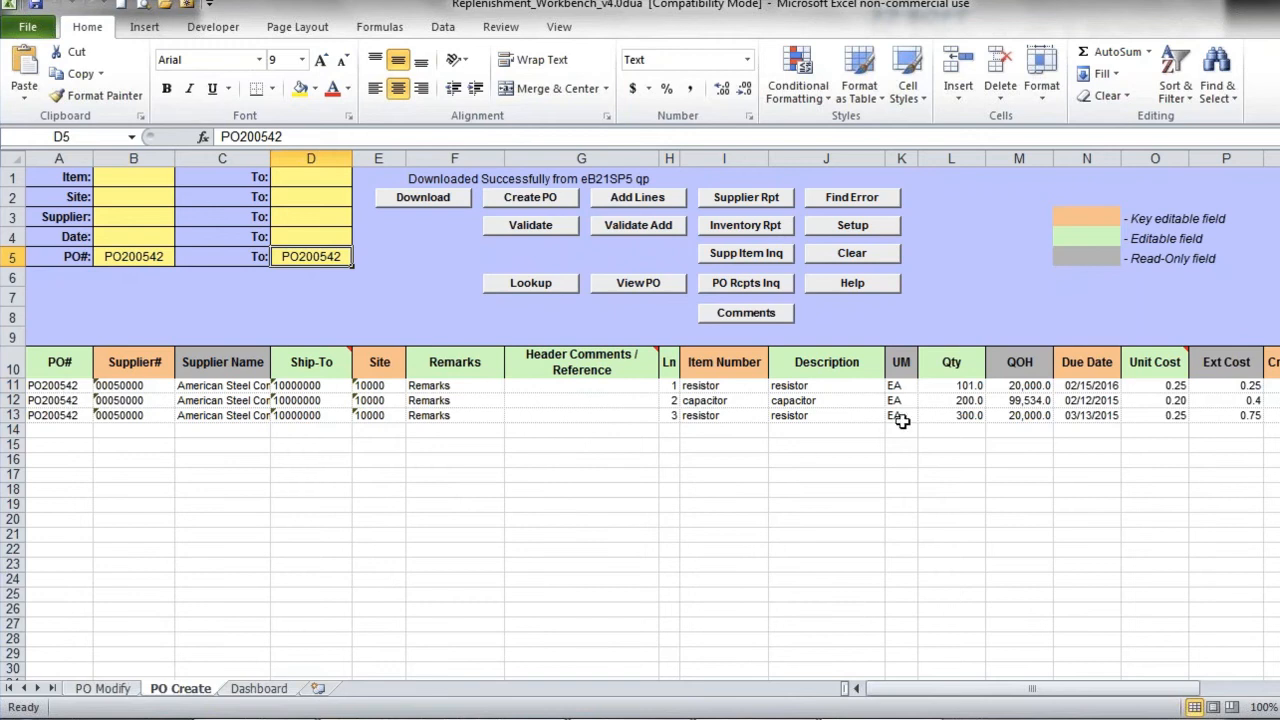
Set the Qty of all three downloaded resistor and capacitor lines to 100
left_click(957, 388)
type("100")
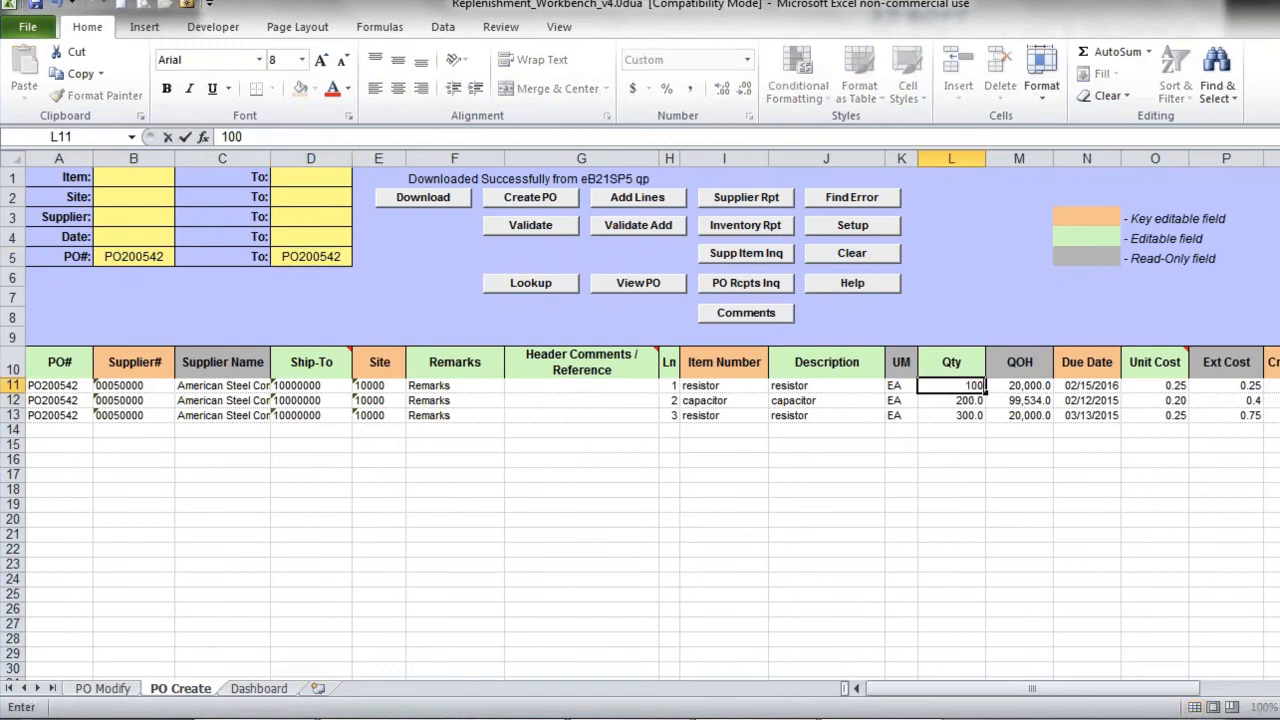
key("Return")
type("100")
key("Return")
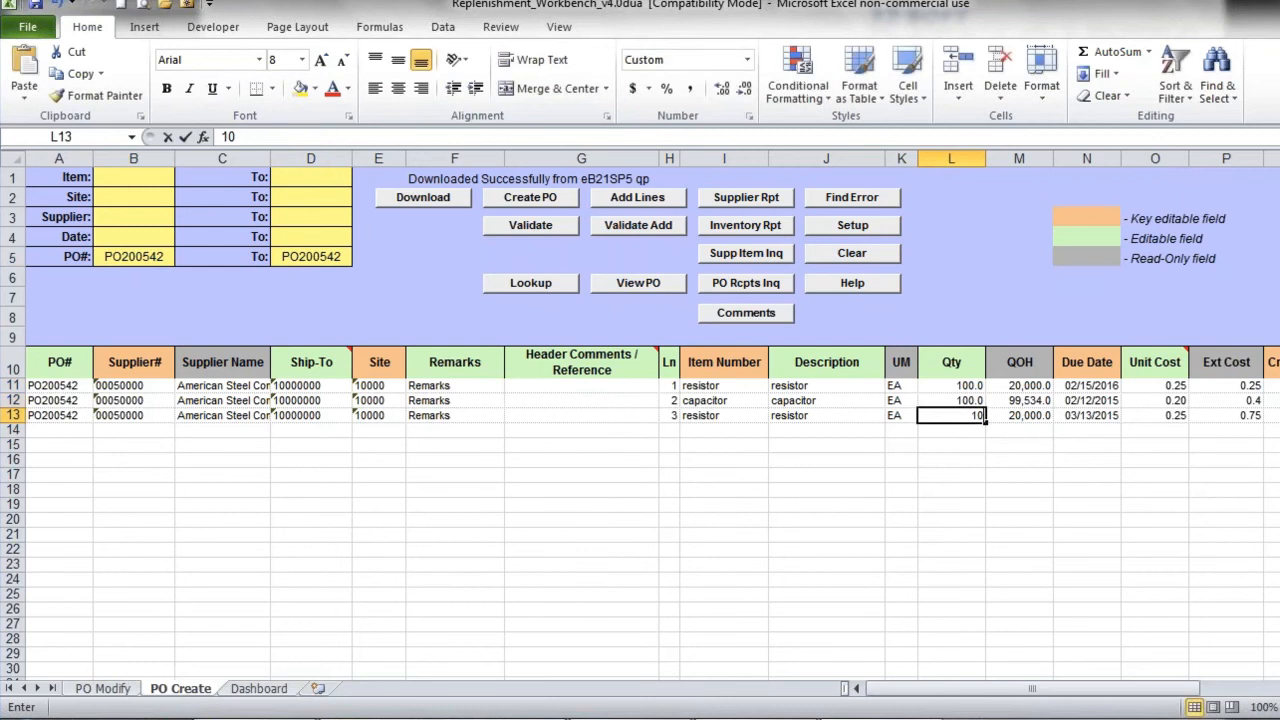
type("100")
key("Return")
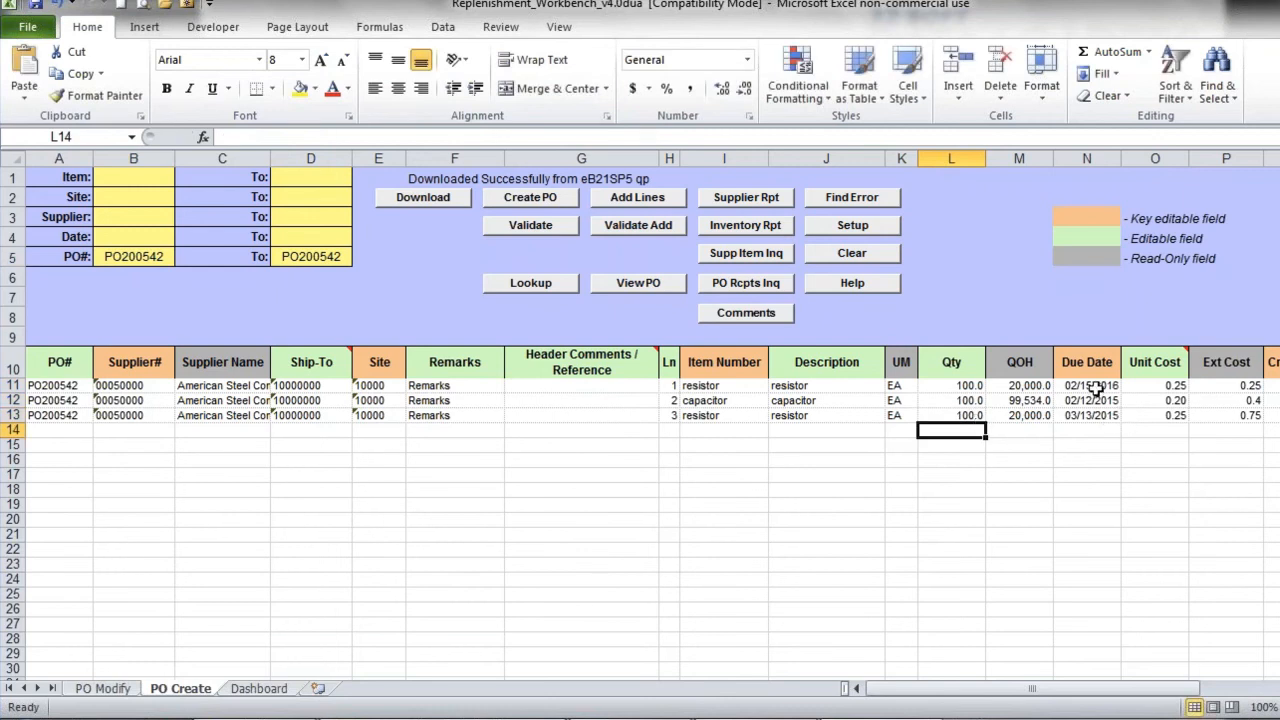
Set the Due Date of all three resistor and capacitor lines to 05/01/2016
left_click_drag(1097, 388, 1100, 414)
type("05/0")
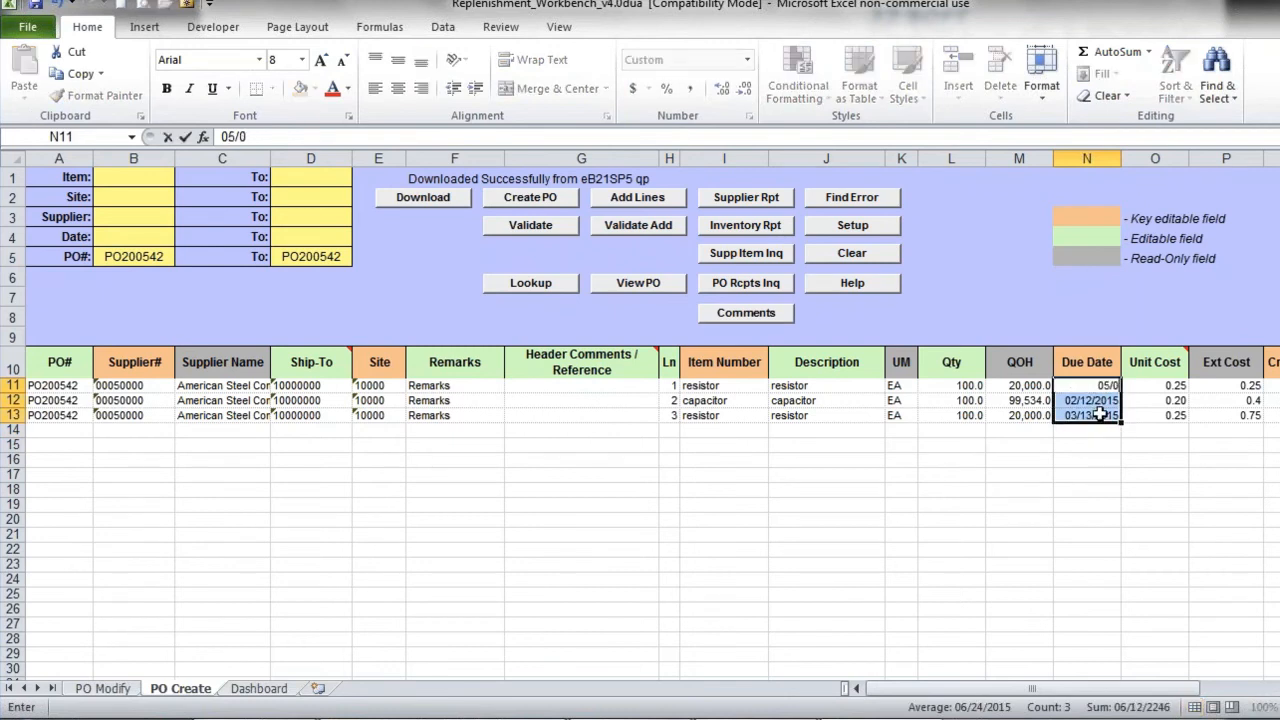
type("1/16")
key("ctrl+Return")
left_click(778, 503)
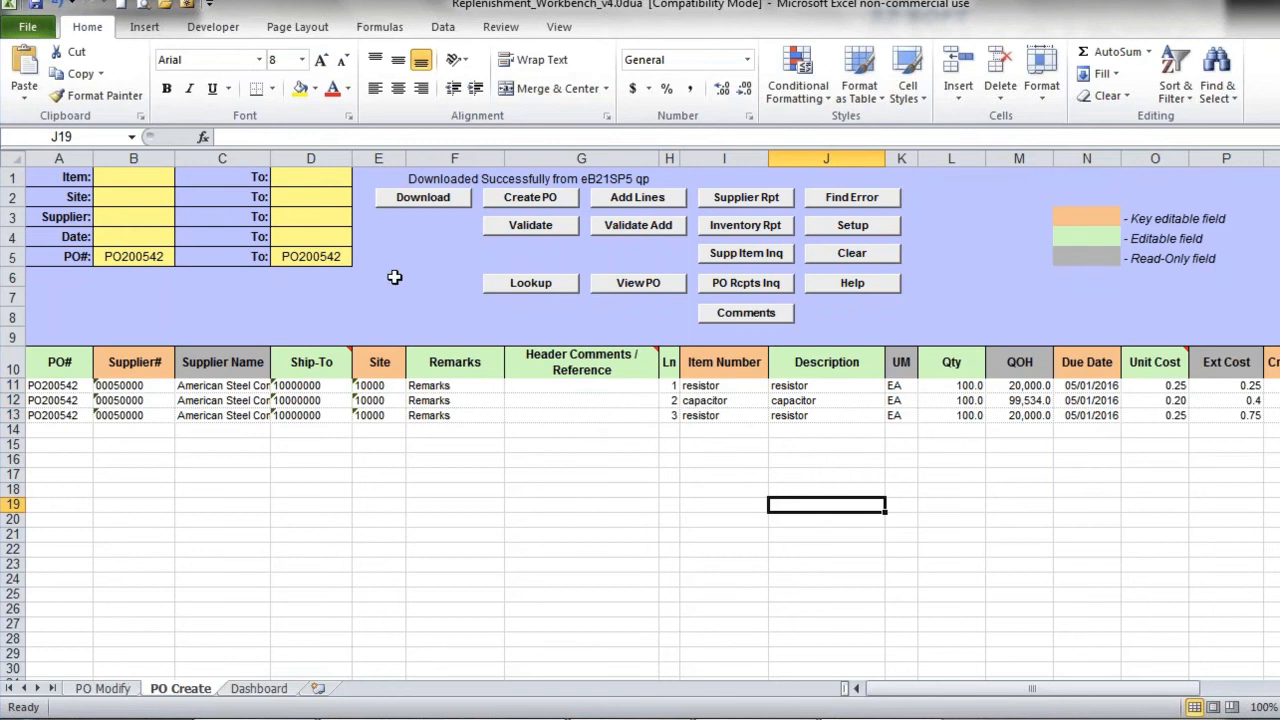
Set Create to y for all three lines, try to create the purchase order and close the status report
left_click(530, 197)
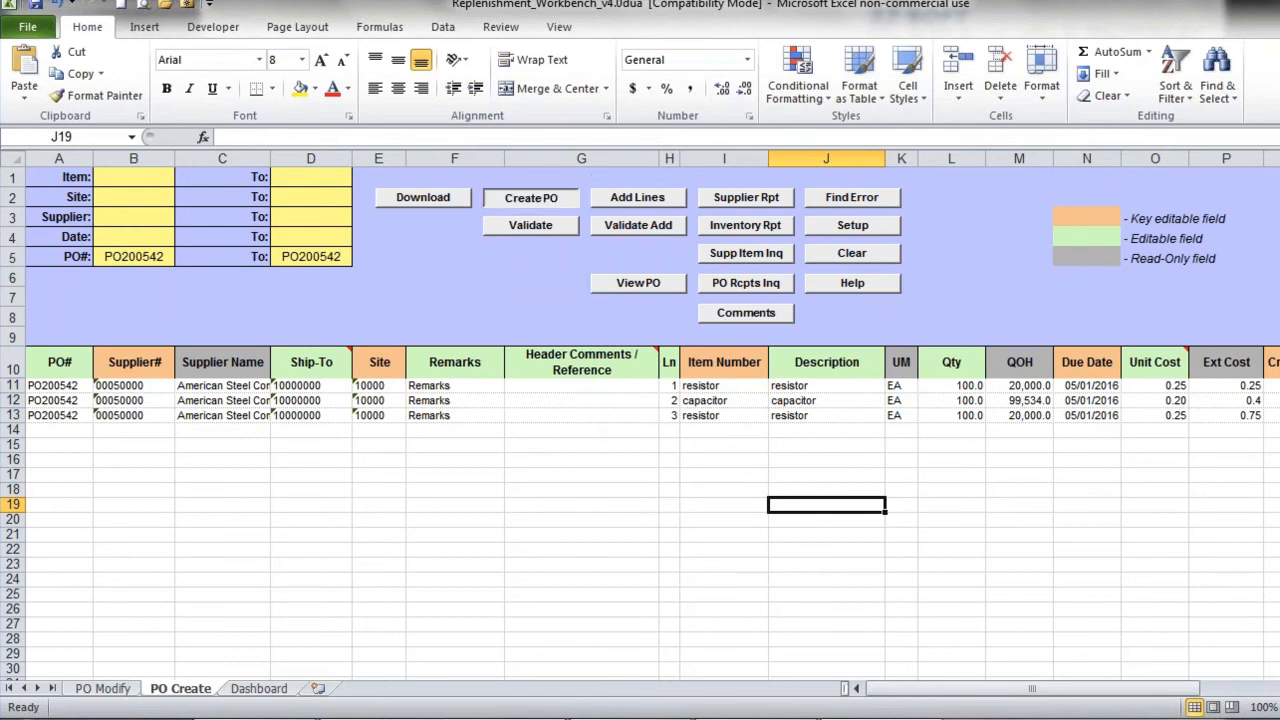
left_click(685, 441)
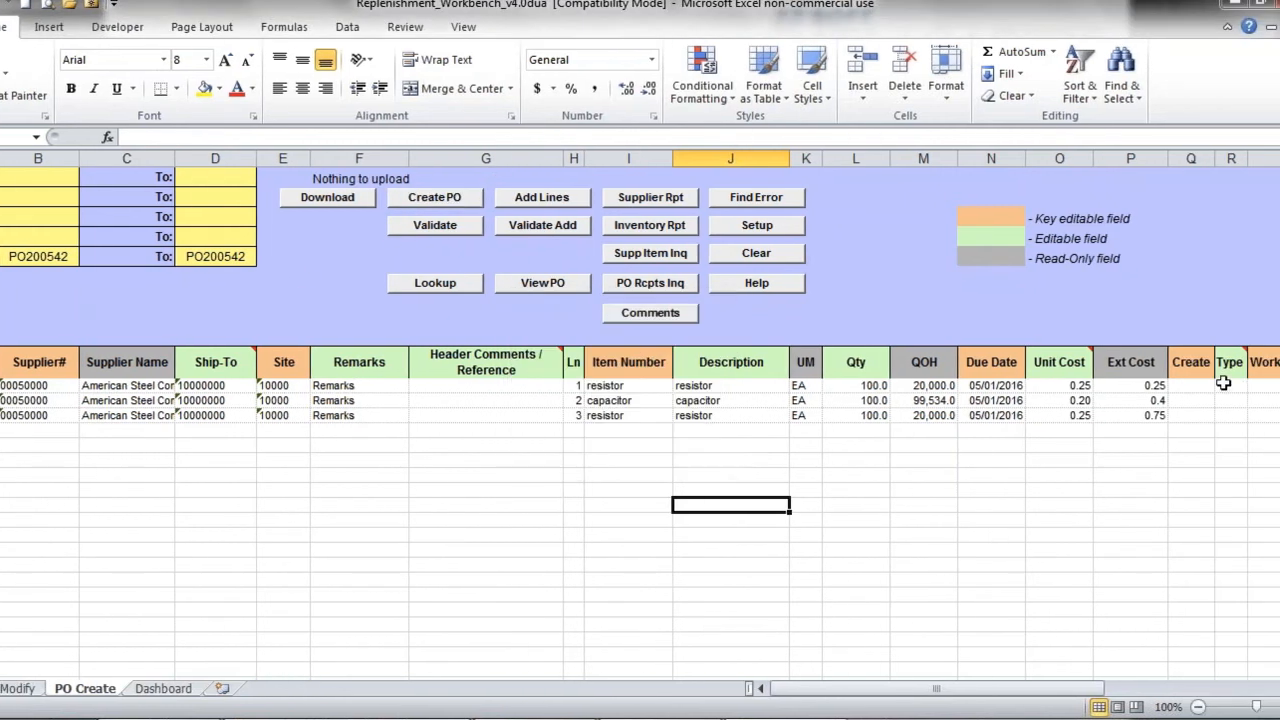
left_click_drag(1195, 386, 1202, 418)
type("y")
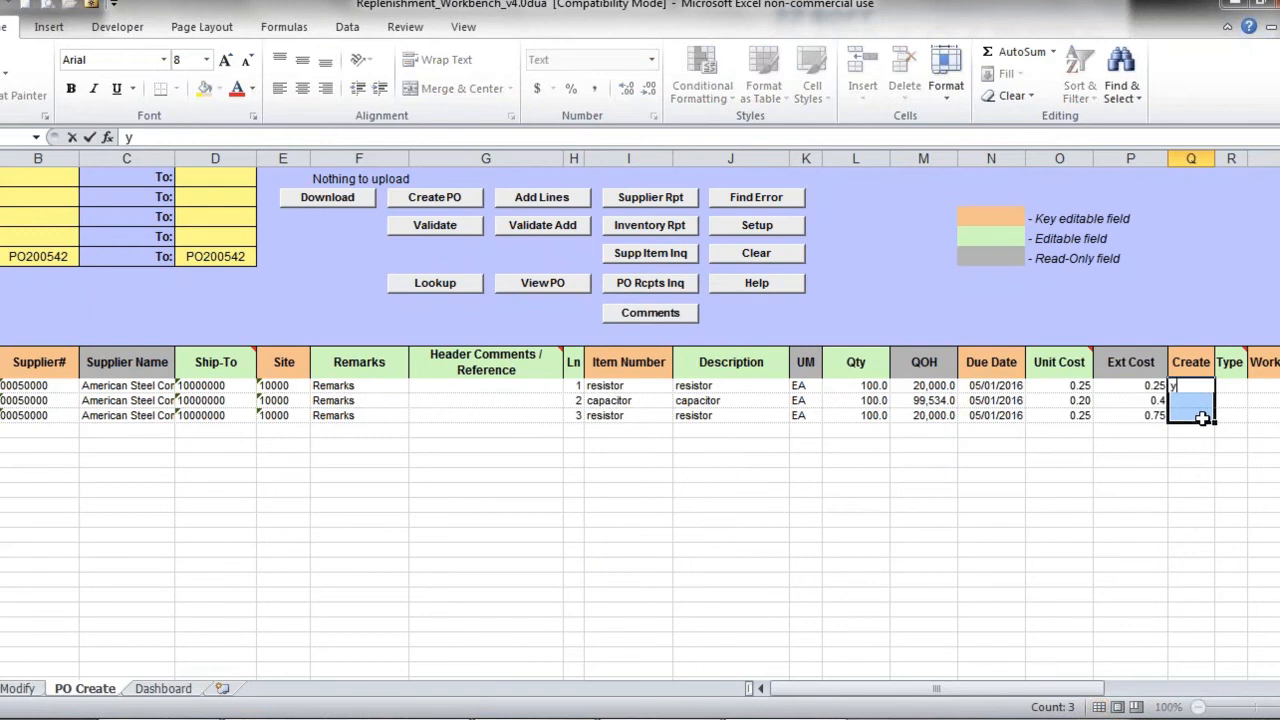
key("ctrl+Return")
left_click(797, 488)
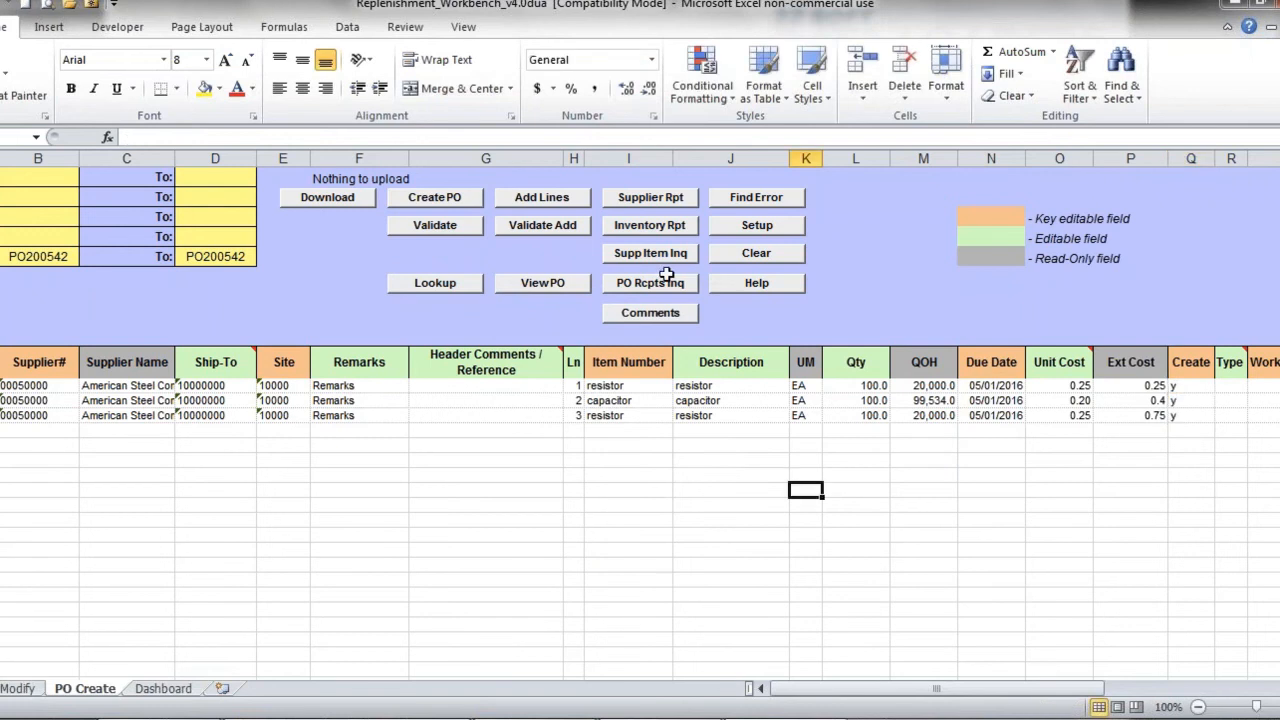
left_click(457, 197)
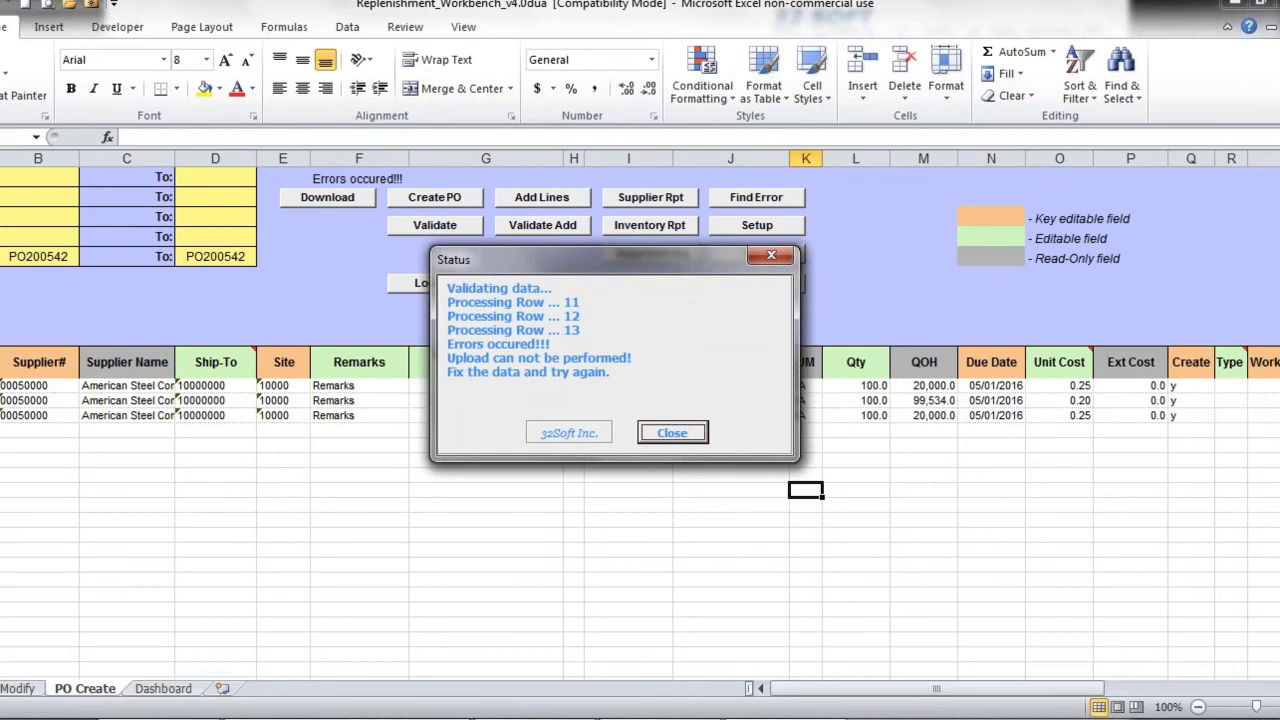
left_click(672, 433)
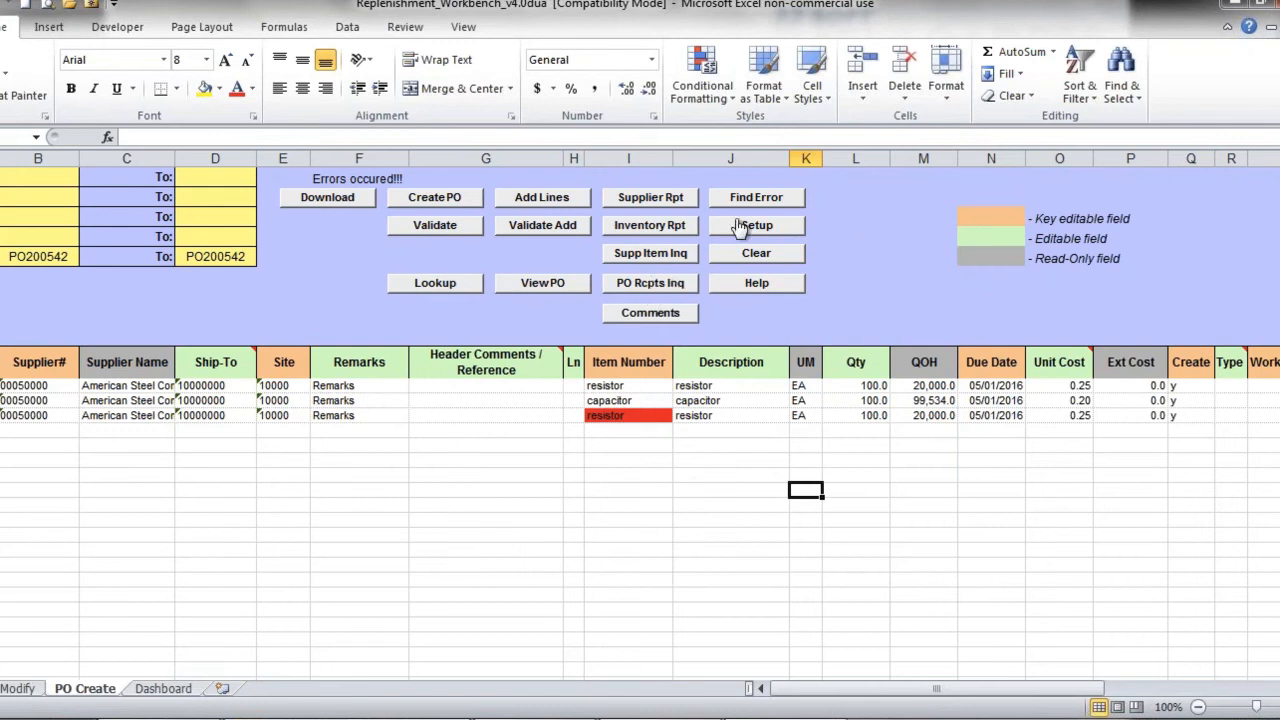
Set the Due Date of the resistor line flagged as a duplicate to 05/05/2016 and try creating the purchase order again
mouse_move(623, 420)
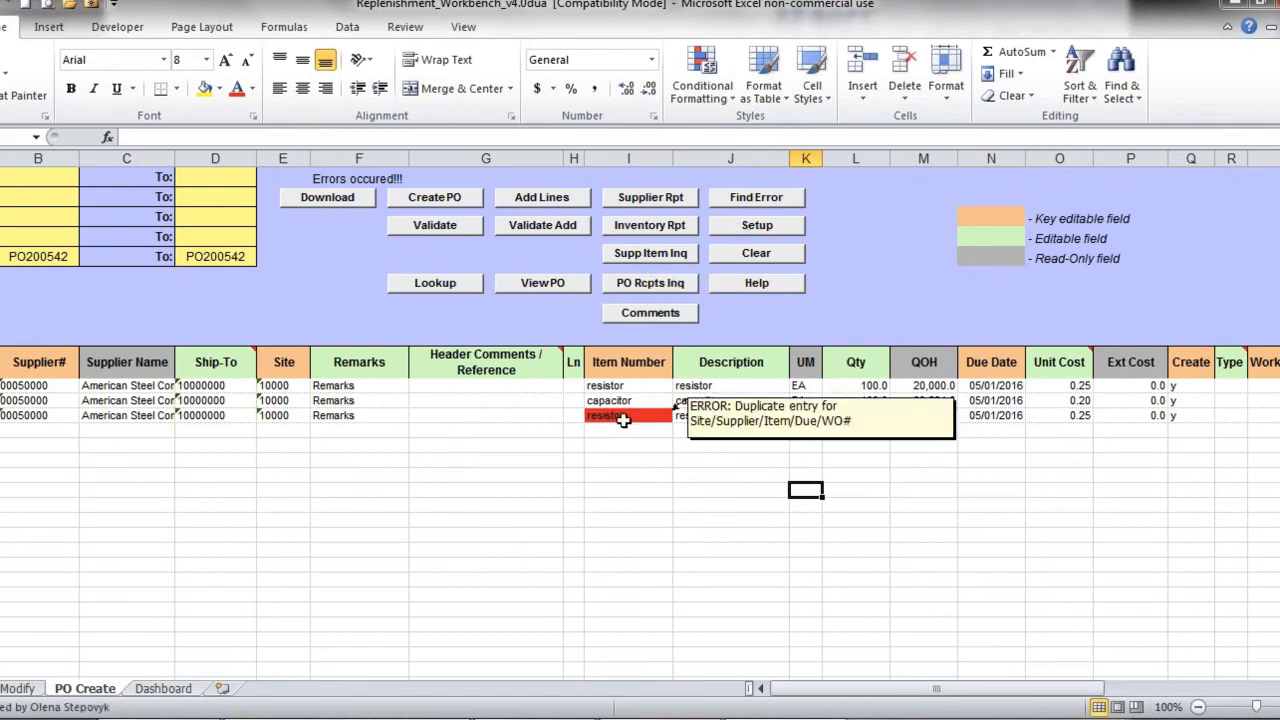
left_click(623, 418)
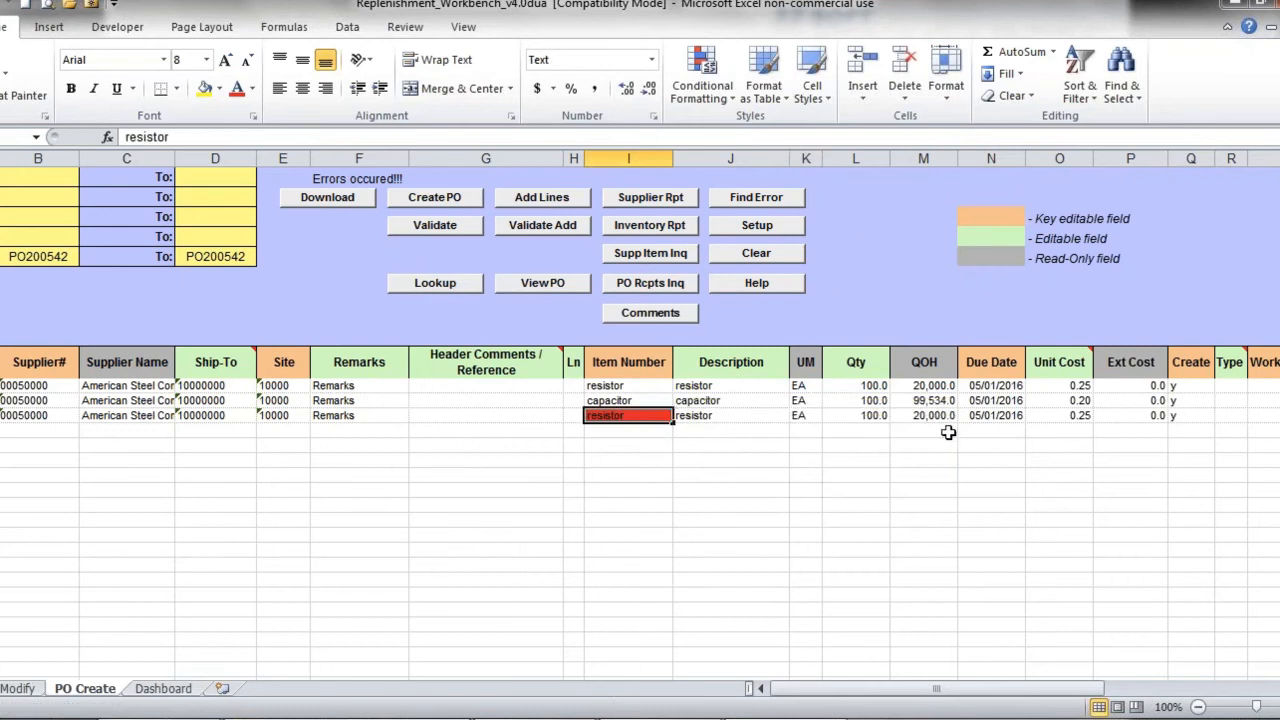
left_click(995, 414)
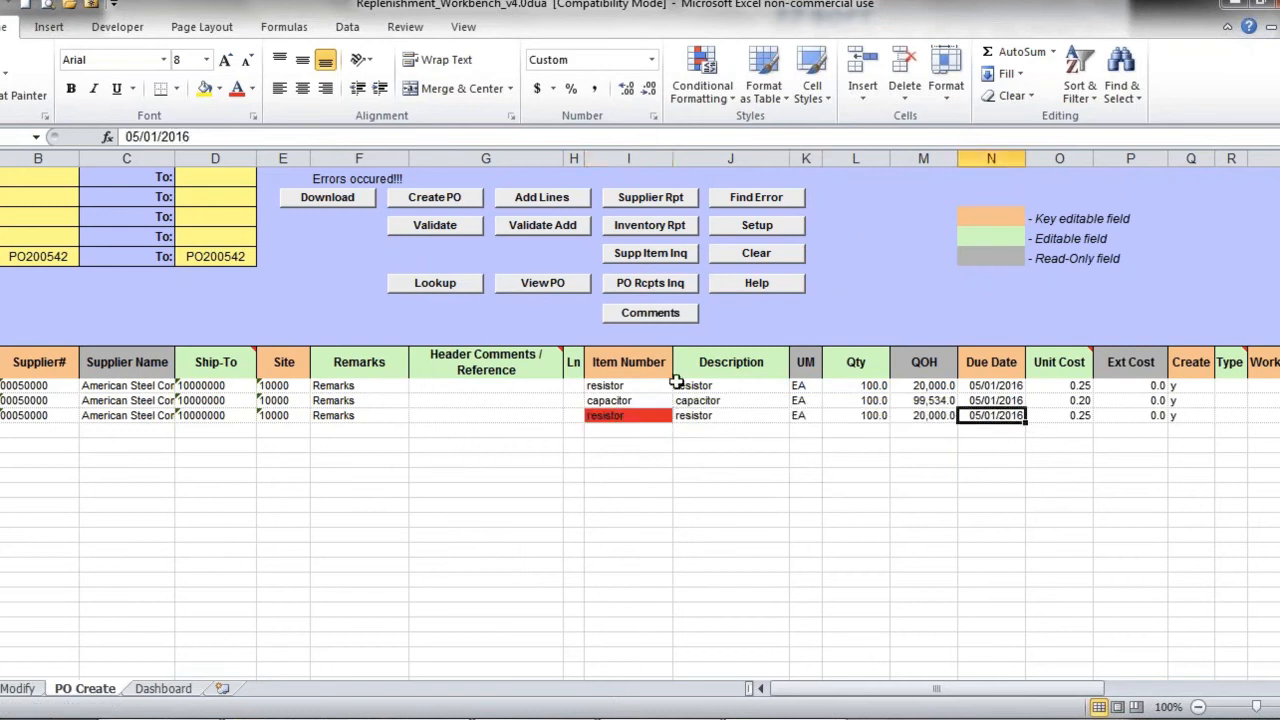
left_click(645, 398)
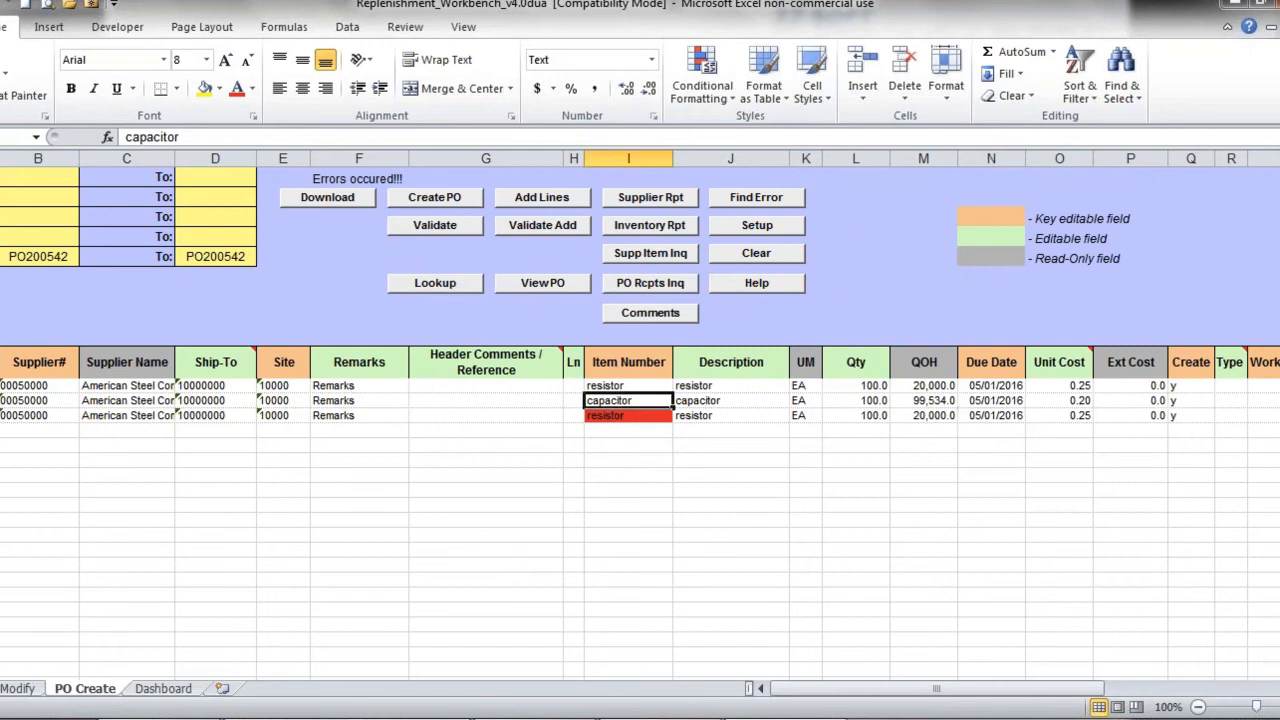
double_click(1017, 415)
key("BackSpace")
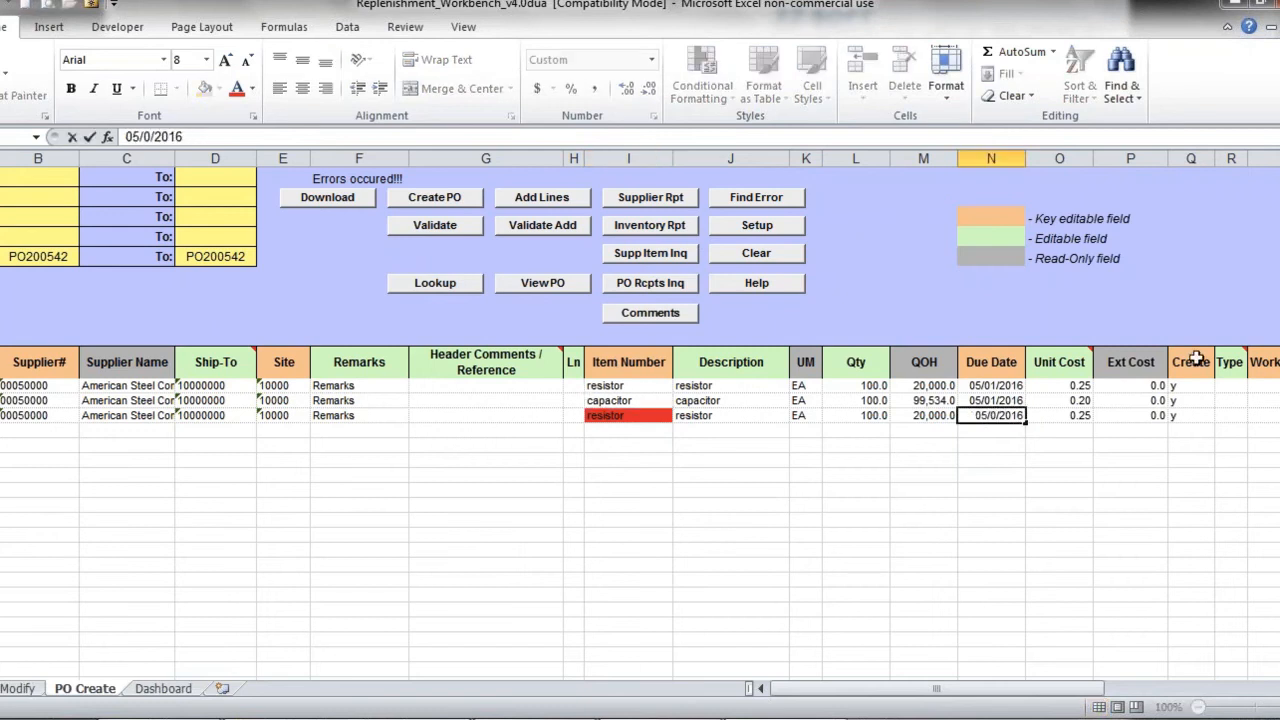
type("5")
key("Return")
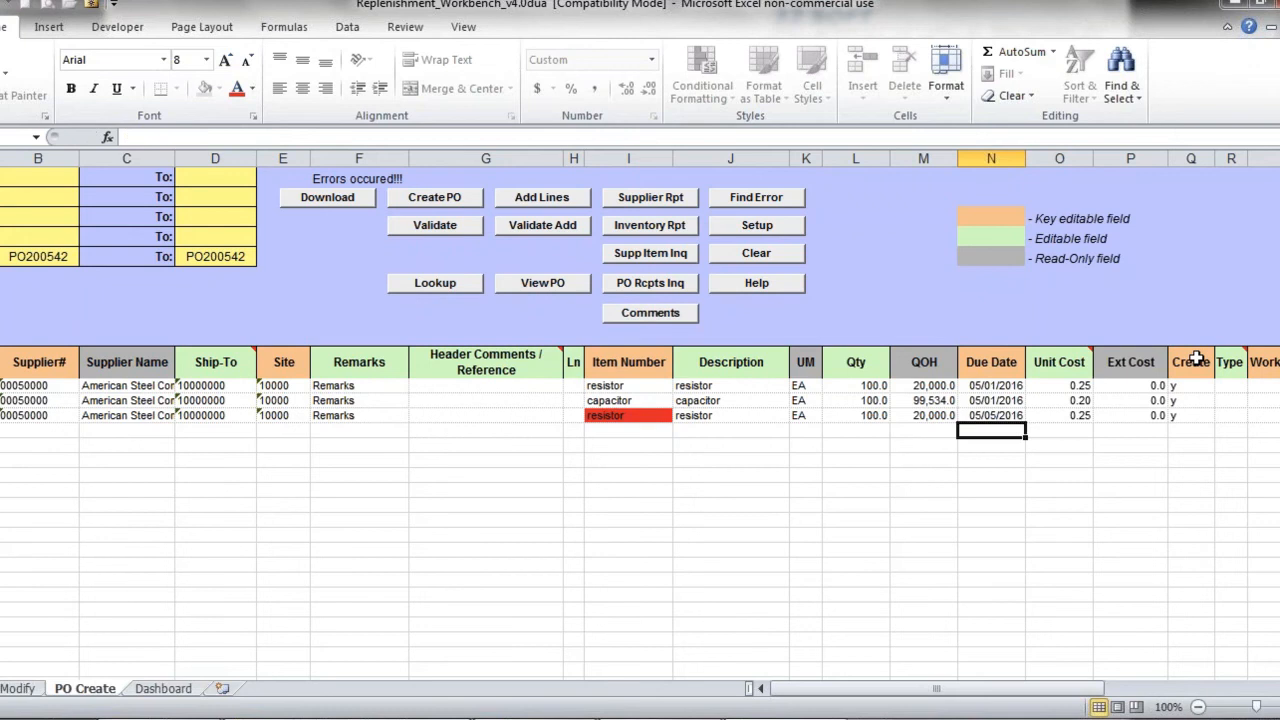
left_click(380, 563)
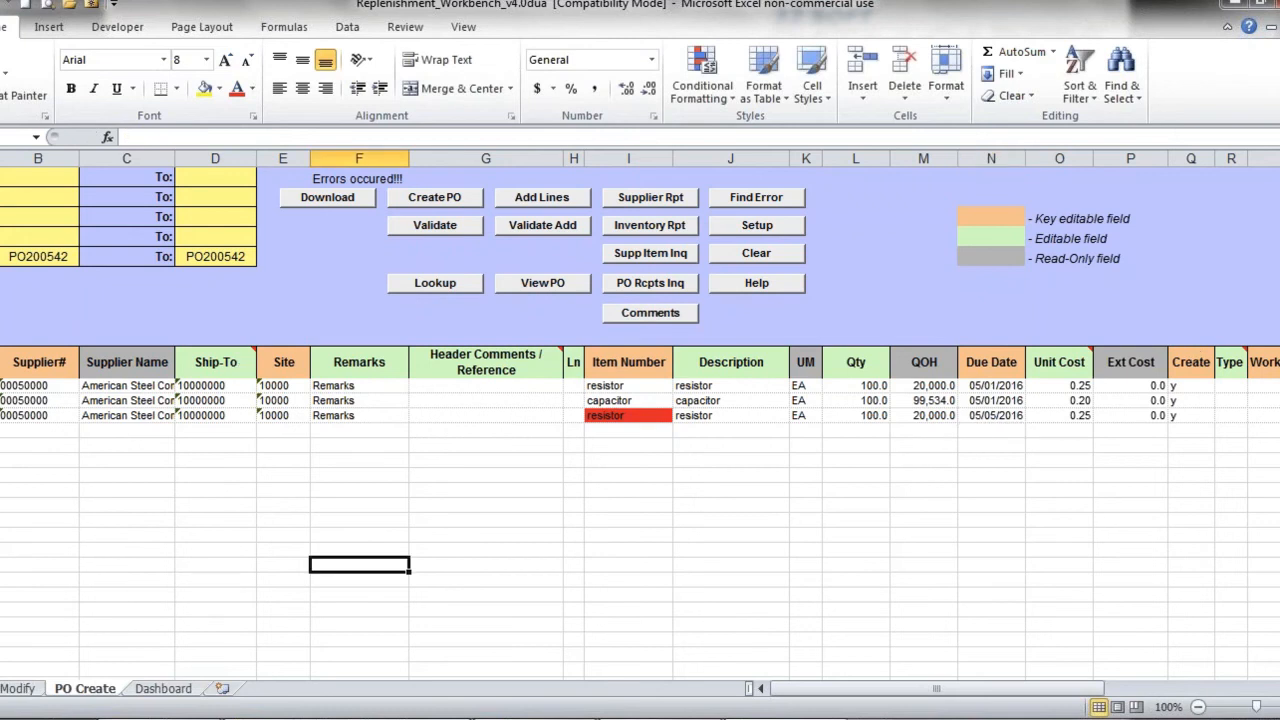
left_click(456, 200)
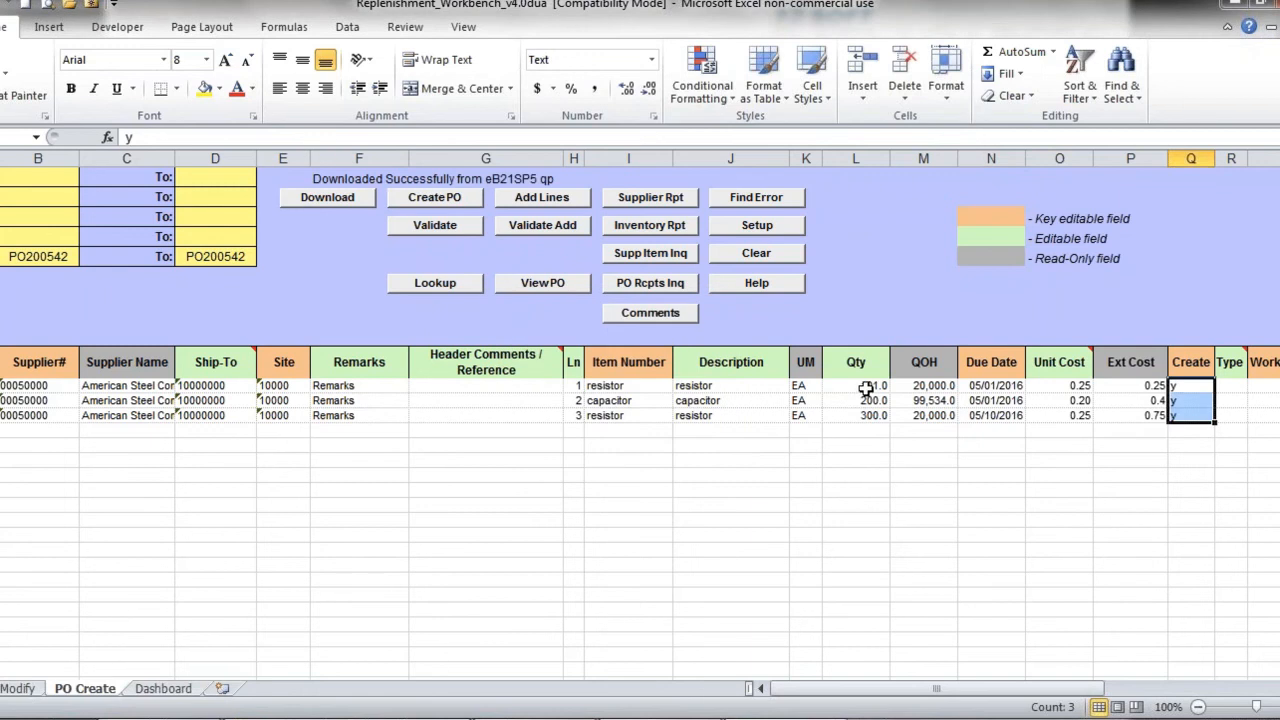
Set the Qty of all three resistor and capacitor lines to 1,000 and create the purchase order
left_click_drag(866, 387, 868, 411)
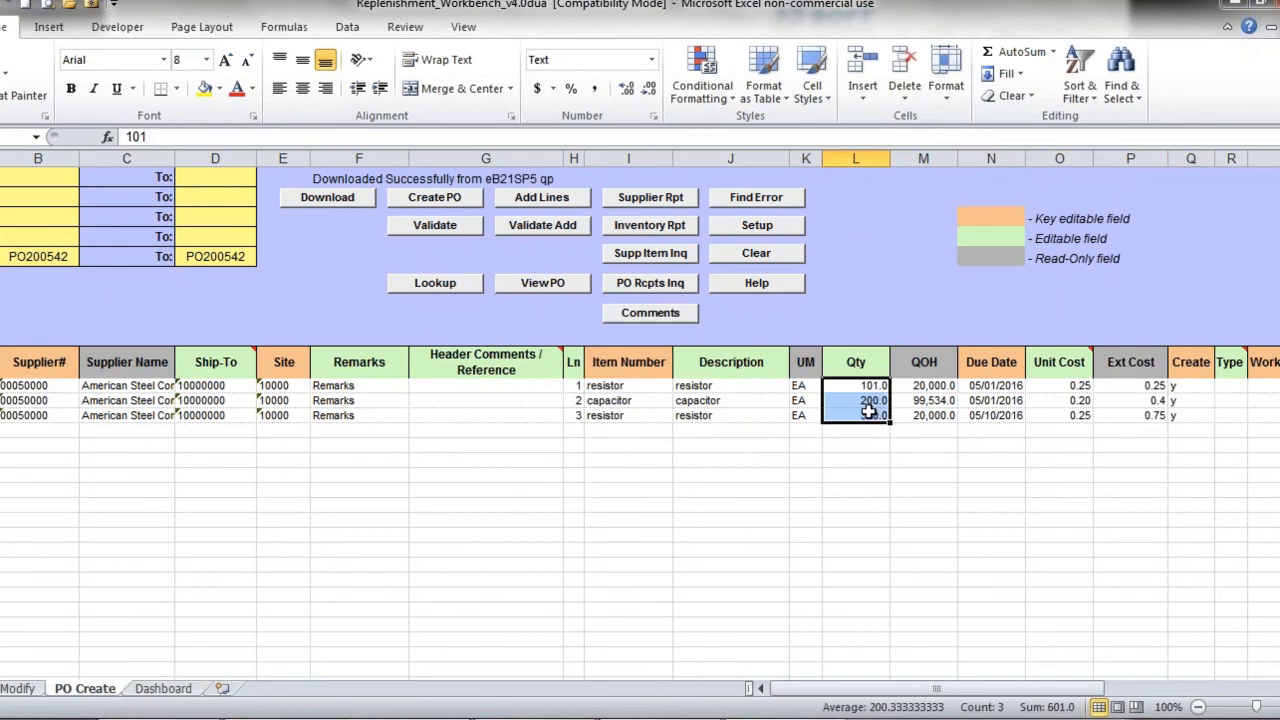
type("1,000")
key("ctrl+Return")
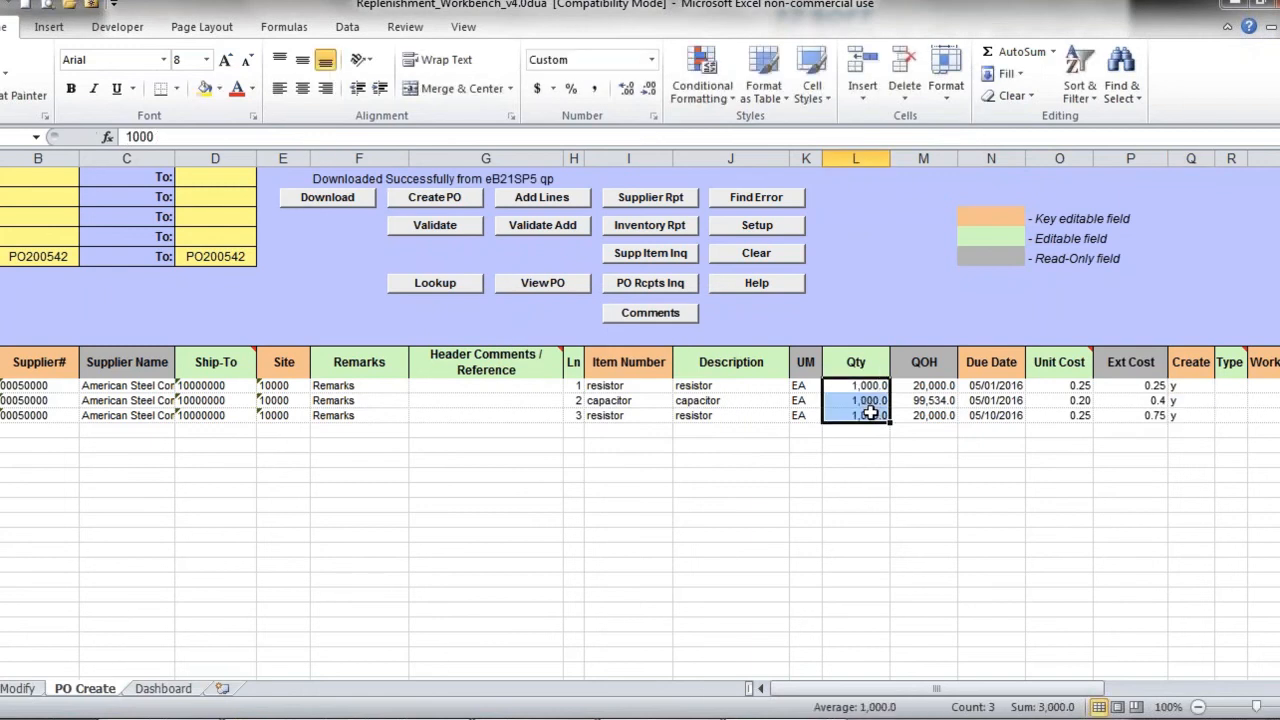
left_click(772, 449)
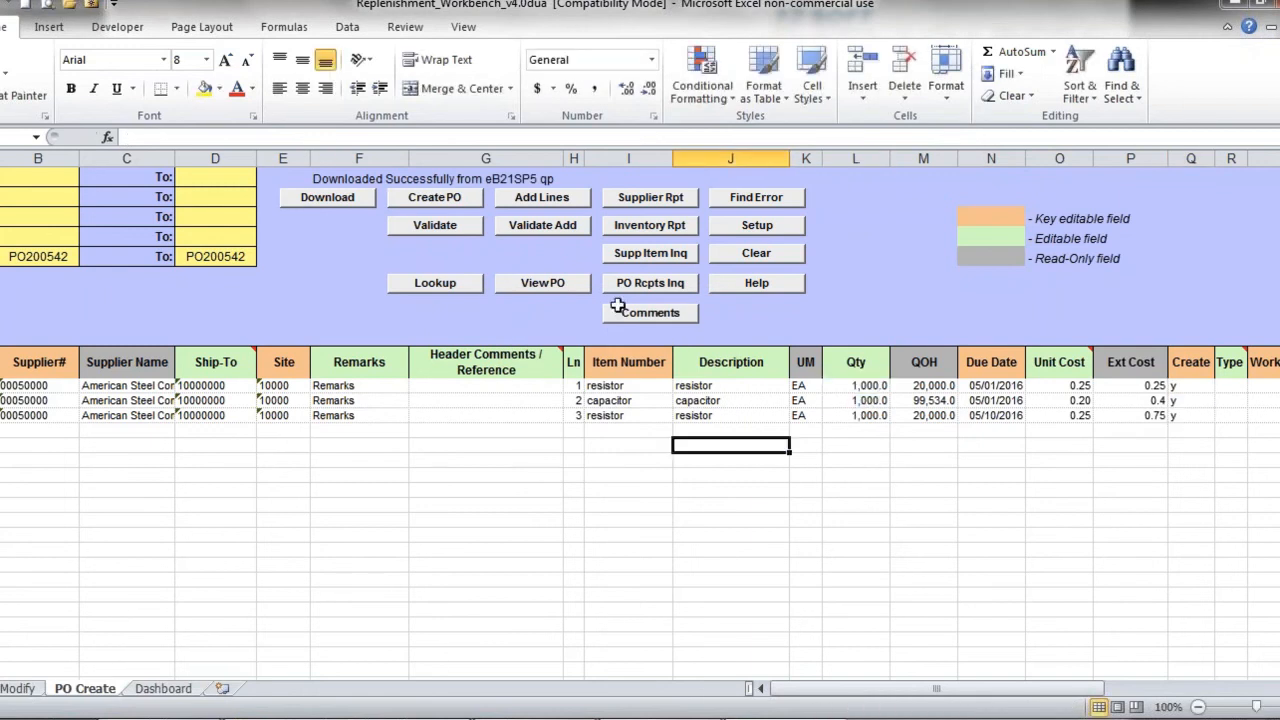
left_click(447, 197)
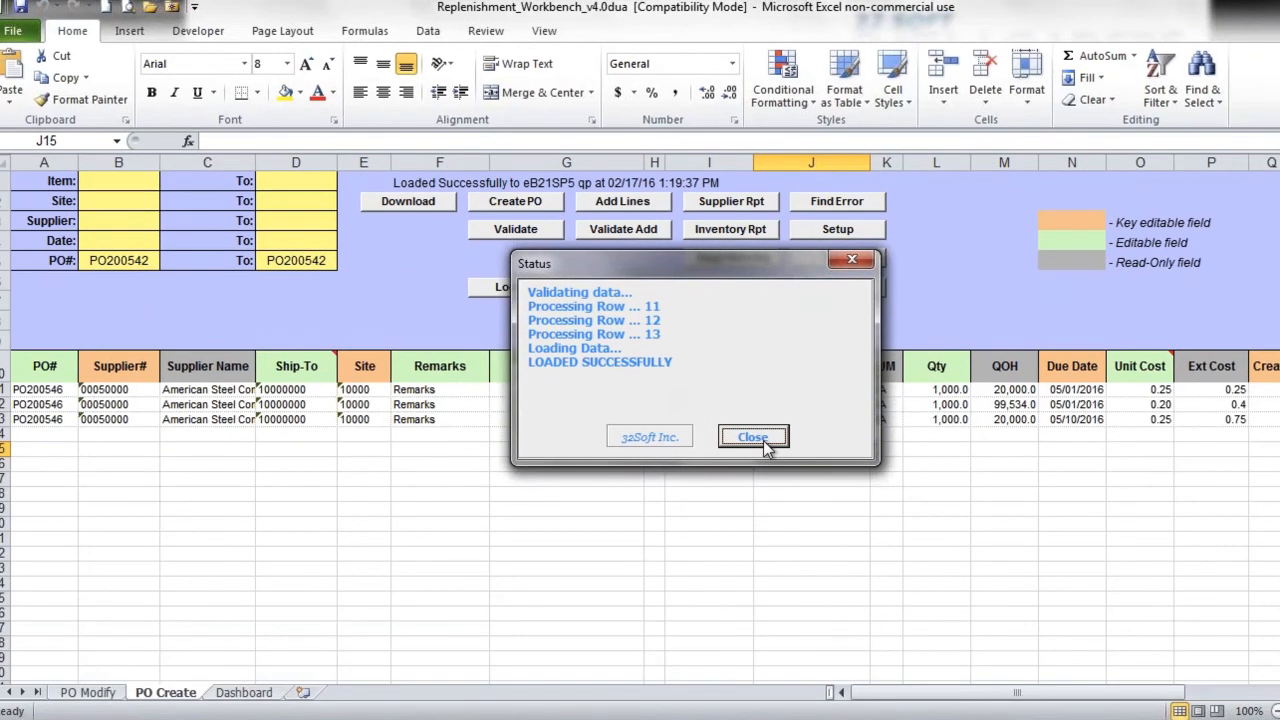
Close the load status report and download the lines of purchase order PO200470 into the PO Modify sheet
left_click(753, 437)
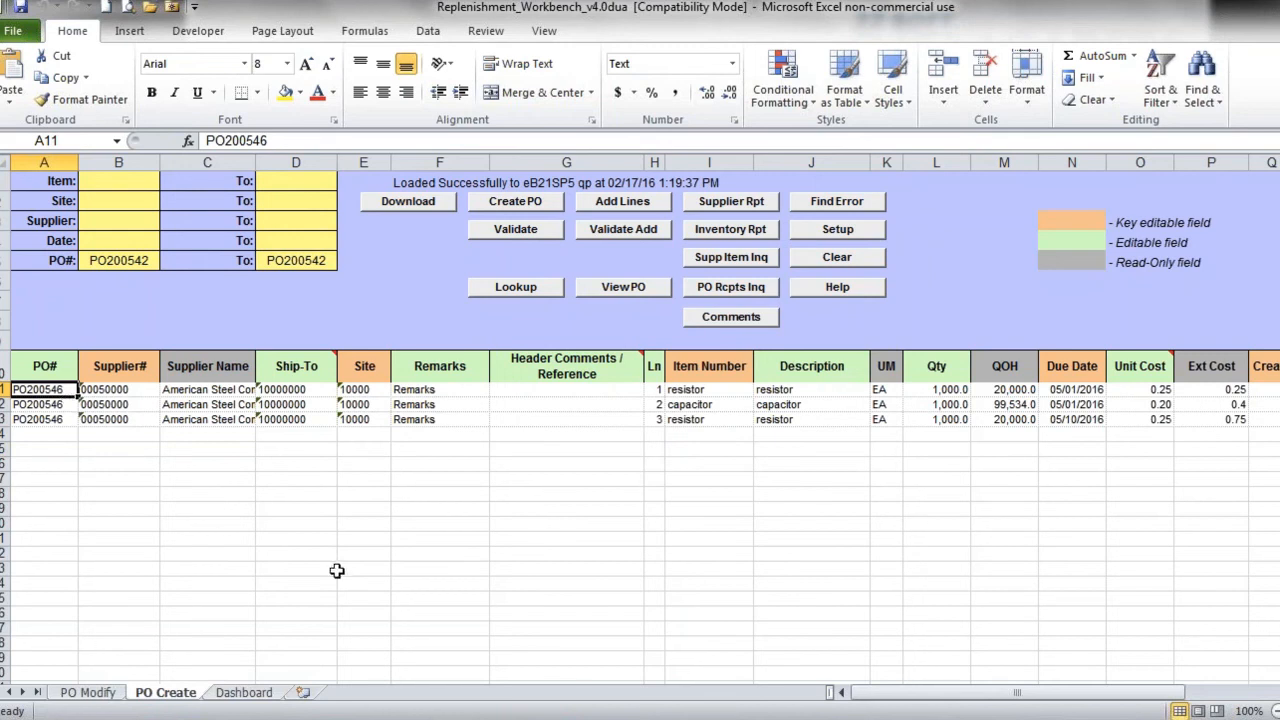
left_click(88, 692)
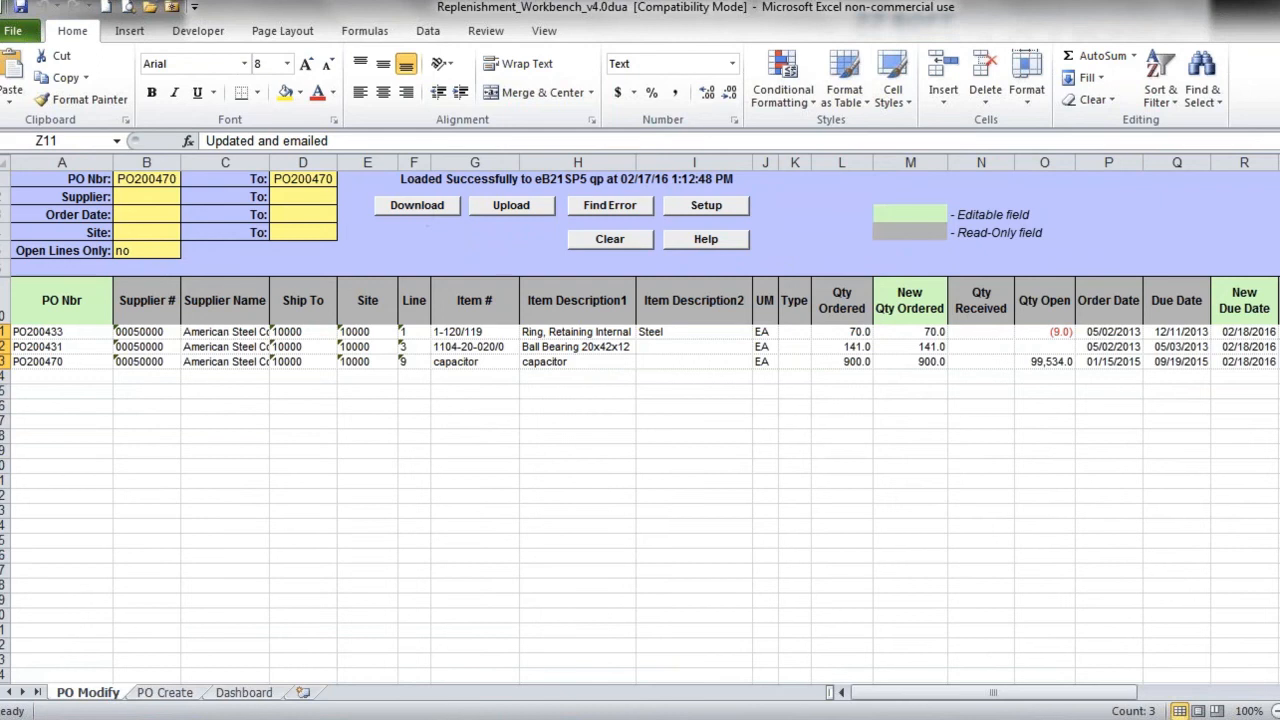
left_click(417, 205)
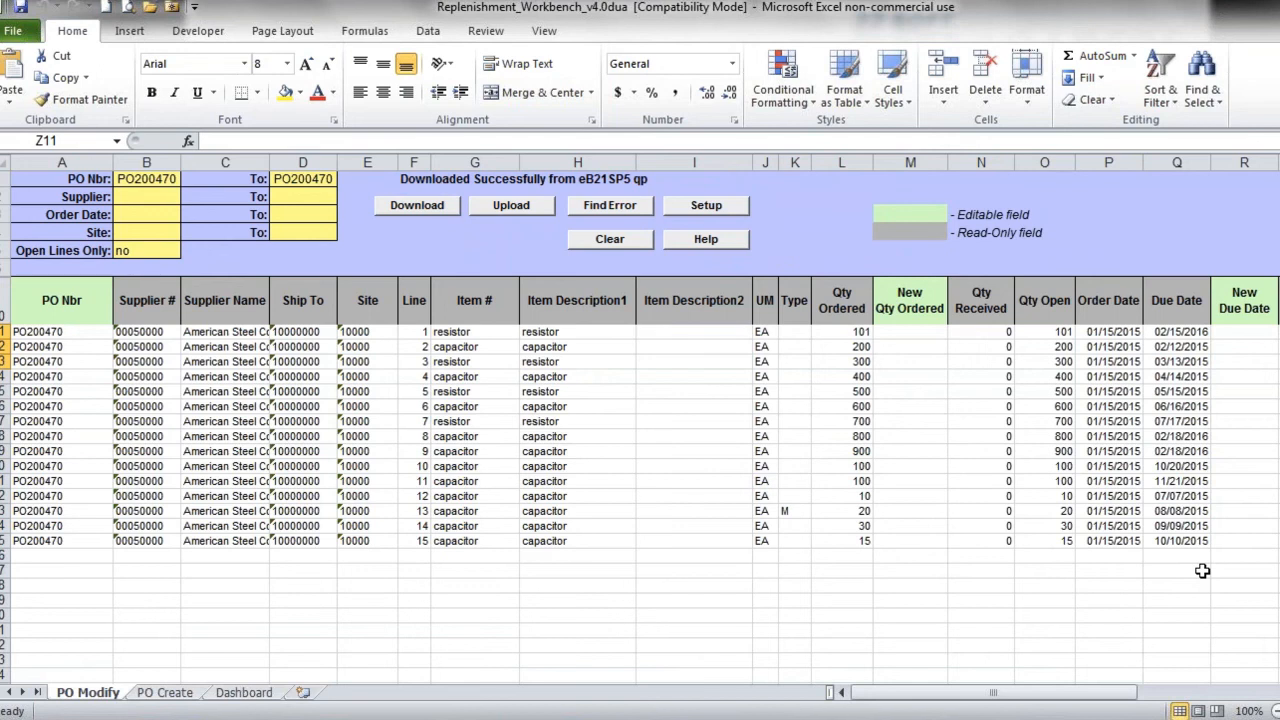
Examine the editable New Status, New Due Date and New Qty Ordered columns for the downloaded PO200470 lines
scroll(1202, 571, "right", 6)
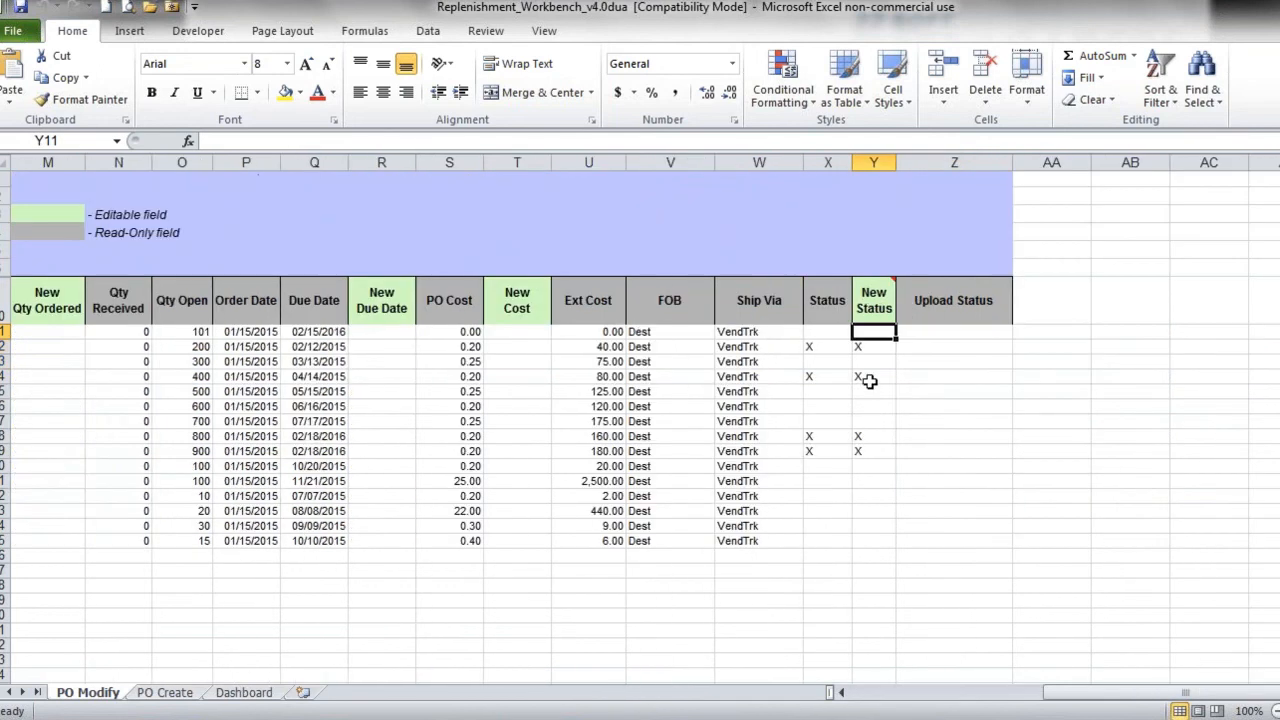
left_click_drag(874, 331, 874, 526)
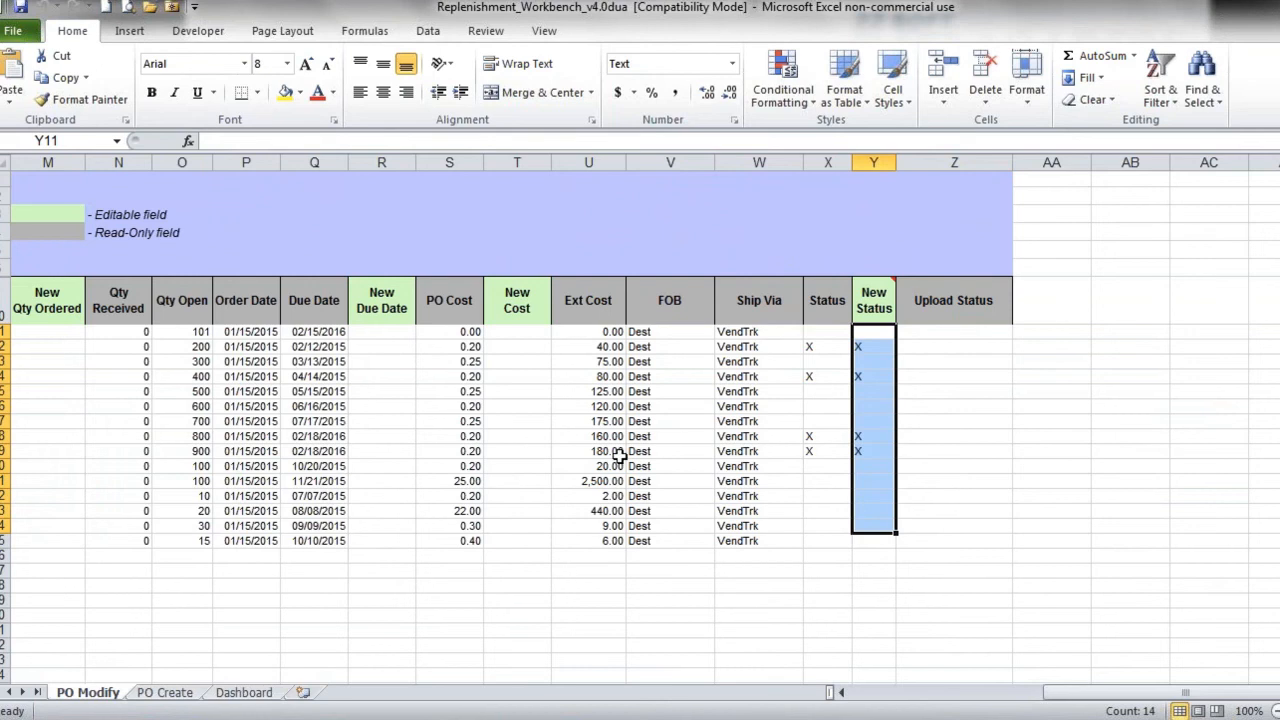
scroll(620, 456, "left", 6)
left_click_drag(1241, 376, 1241, 570)
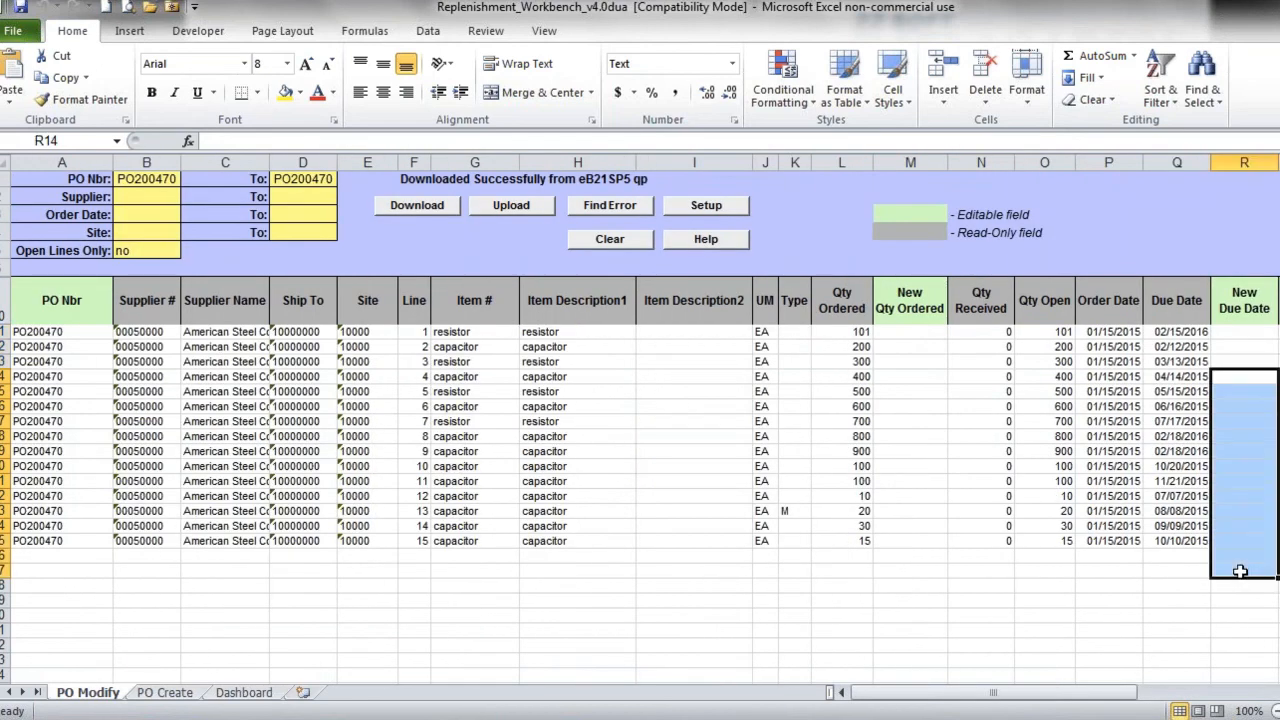
left_click_drag(922, 331, 925, 540)
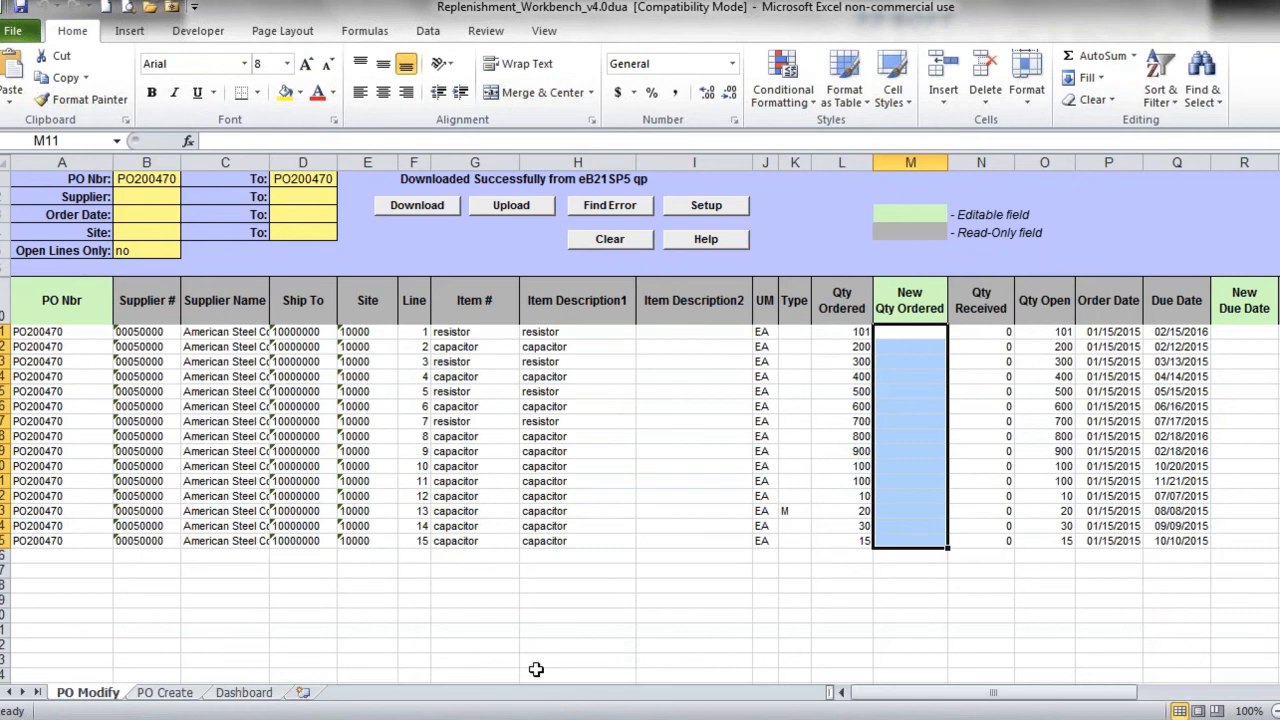
Return to the Dashboard sheet and start switching to another open application
left_click(245, 693)
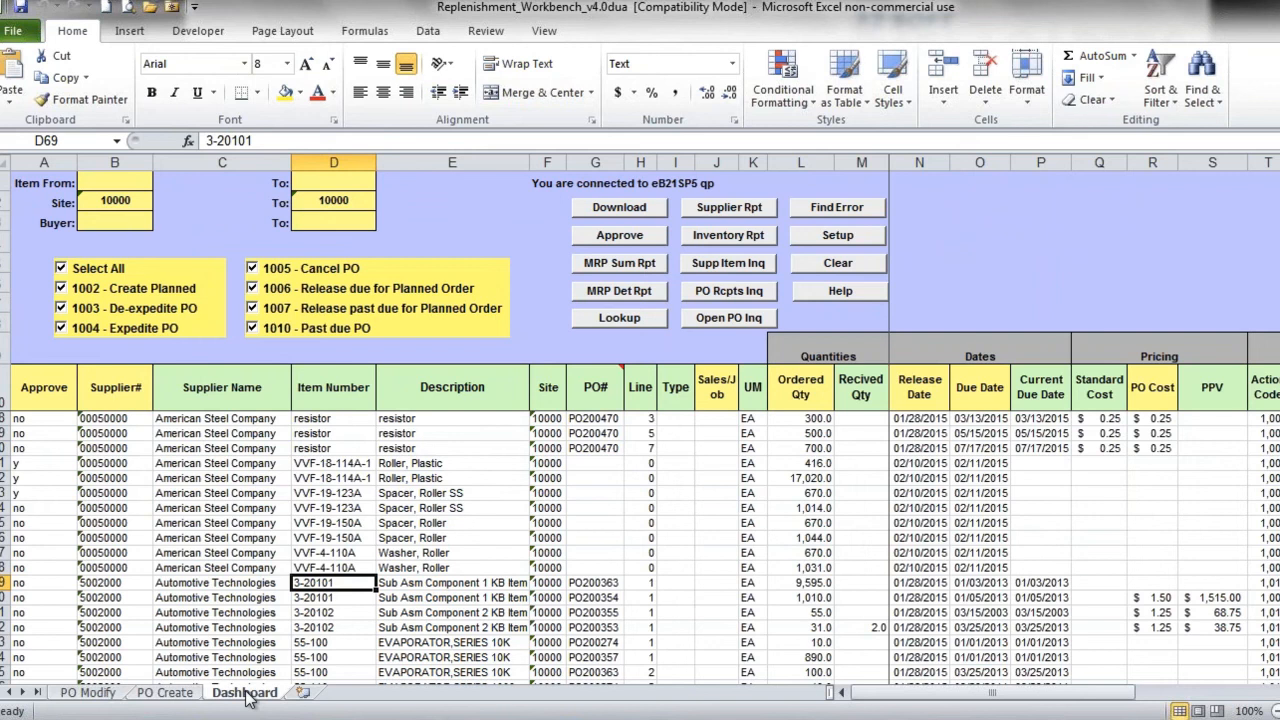
key("super+Tab")
key("super+Tab")
key("super+Tab")
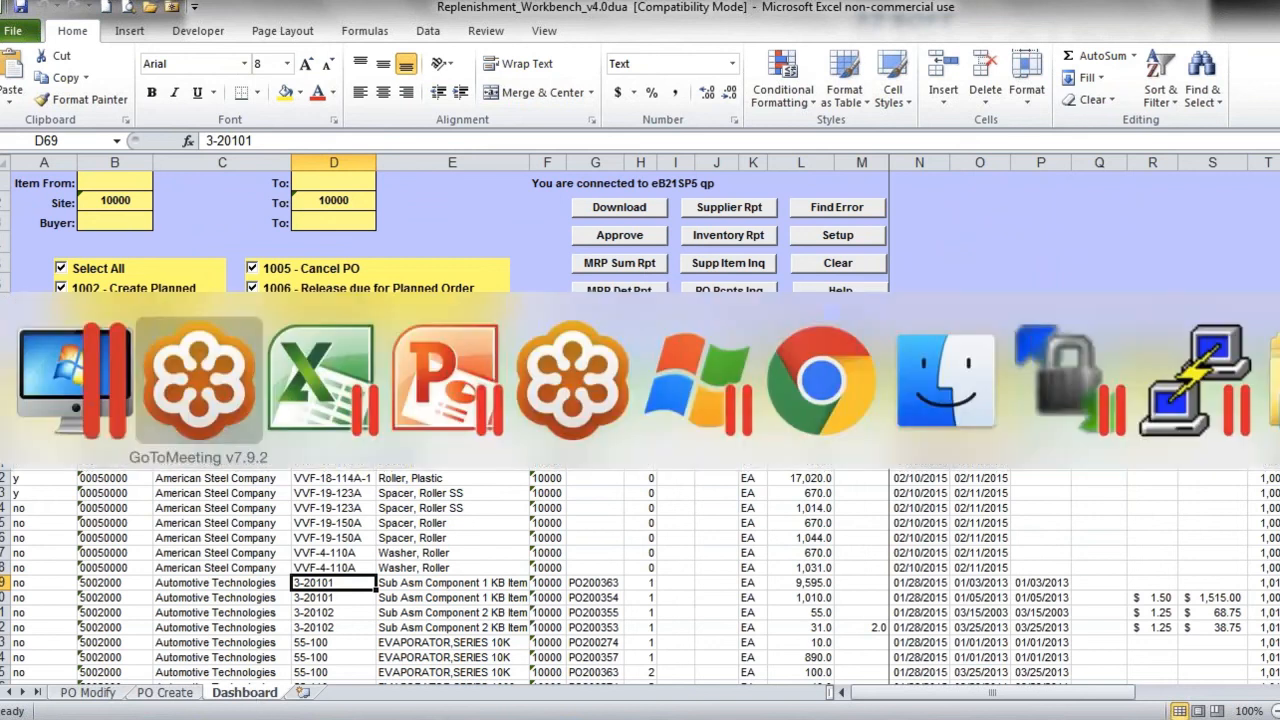